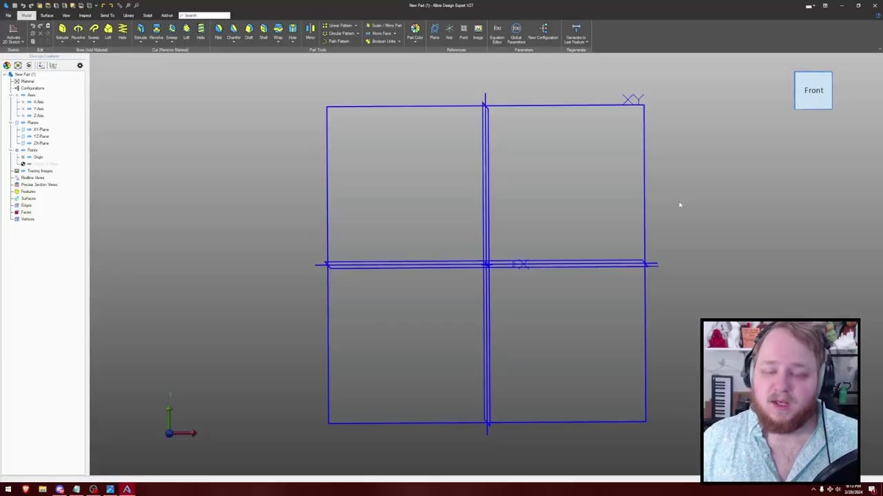
- Start a 2D sketch on the ZX plane and hide the reference planes and axes
mouse_move(688, 197)
middle_mouse_down()
mouse_move(676, 196)
mouse_move(692, 191)
mouse_move(683, 191)
middle_mouse_up()
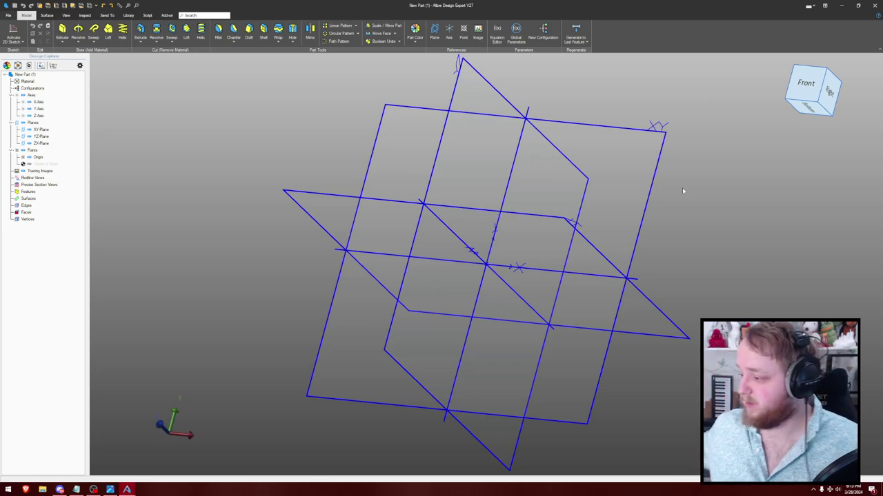
mouse_move(683, 190)
middle_mouse_down()
mouse_move(729, 173)
mouse_move(732, 150)
middle_mouse_up()
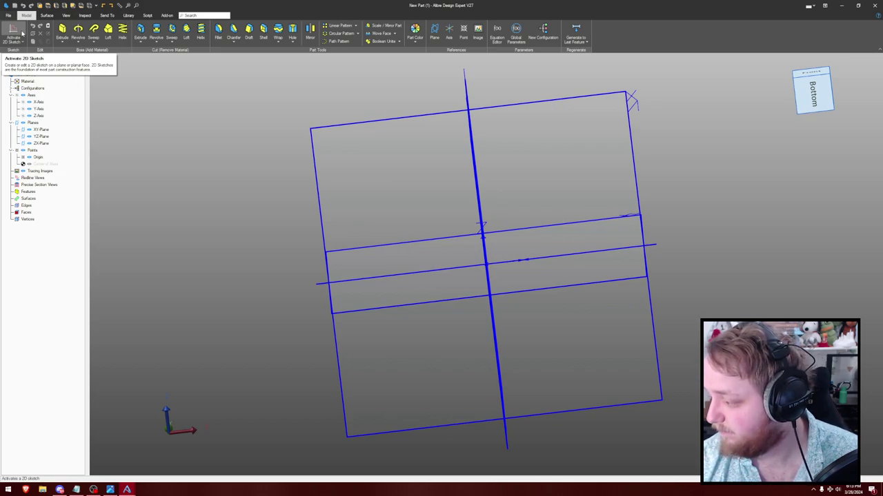
left_click(22, 32)
left_click(525, 103)
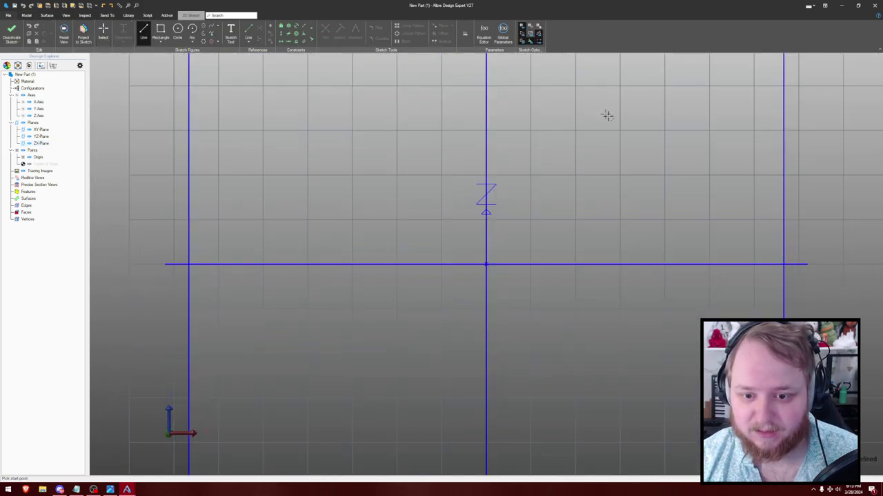
mouse_move(616, 115)
middle_mouse_down()
mouse_move(514, 197)
mouse_move(506, 167)
middle_mouse_up()
key("ctrl+shift+r")
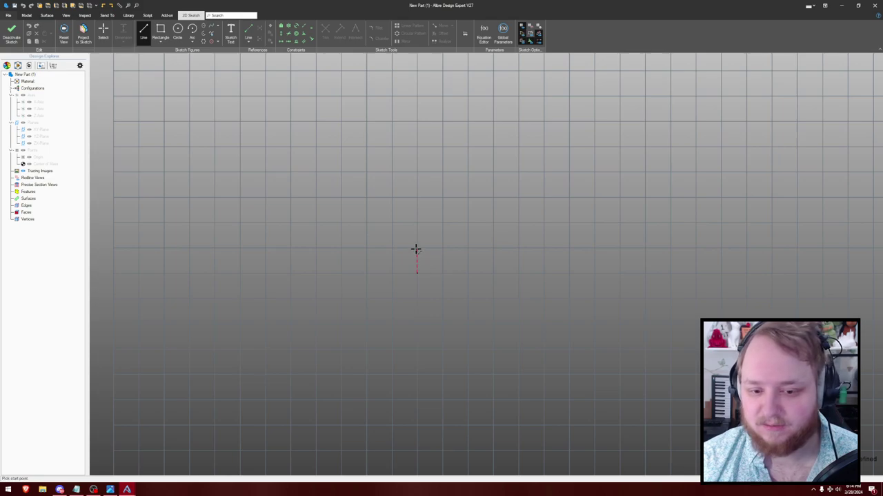
- Sketch an open line chain: a horizontal base about 23 mm long, a vertical side, and steps with short slopes rising back toward the left
left_click(416, 273)
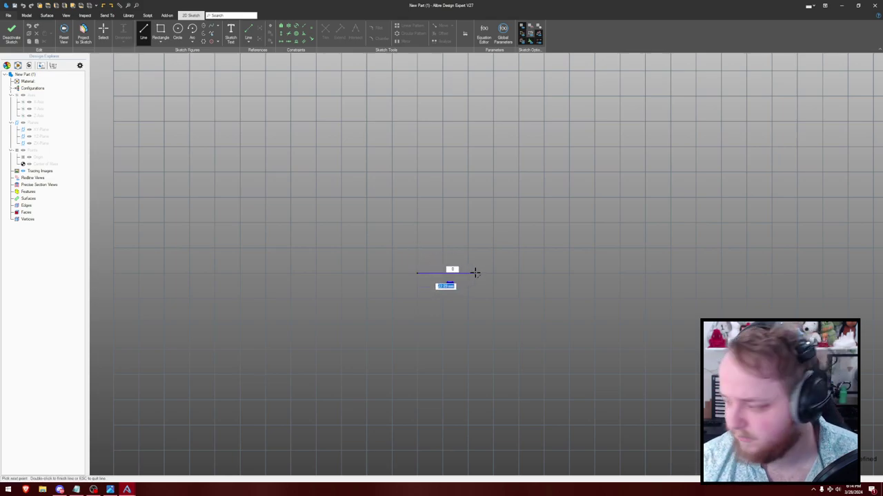
left_click(475, 273)
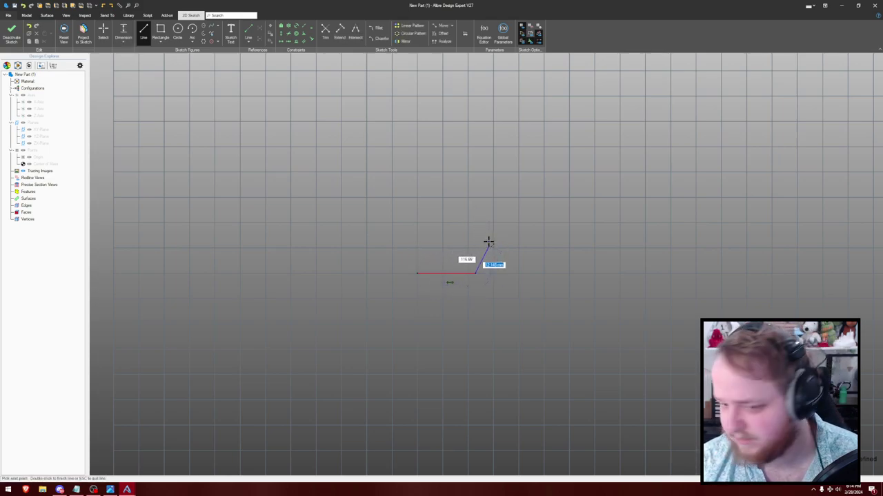
left_click(475, 193)
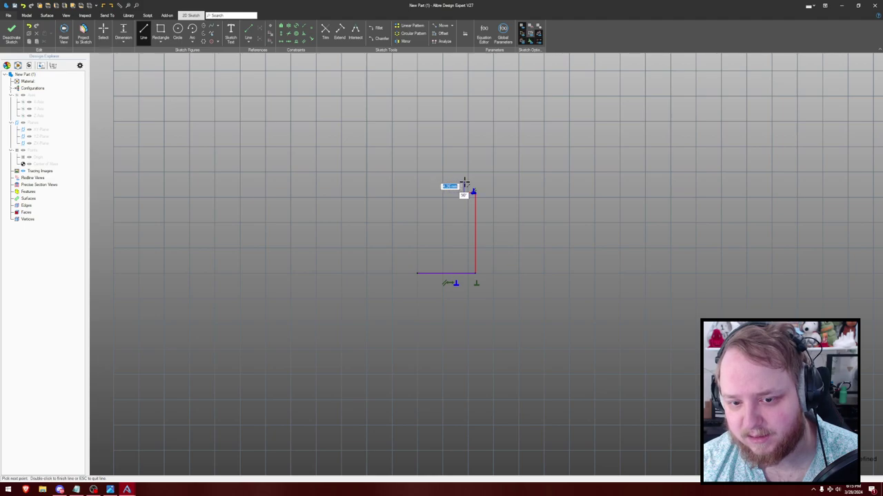
left_click(464, 183)
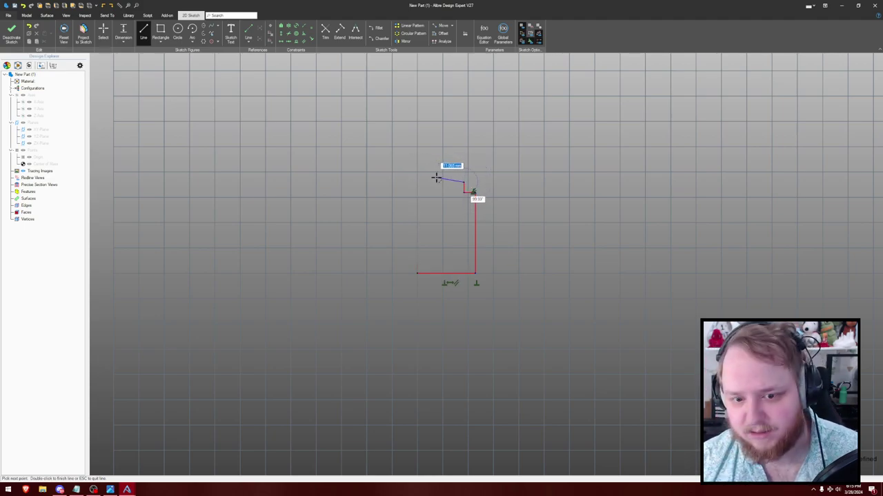
left_click(438, 175)
left_click(438, 169)
left_click(431, 168)
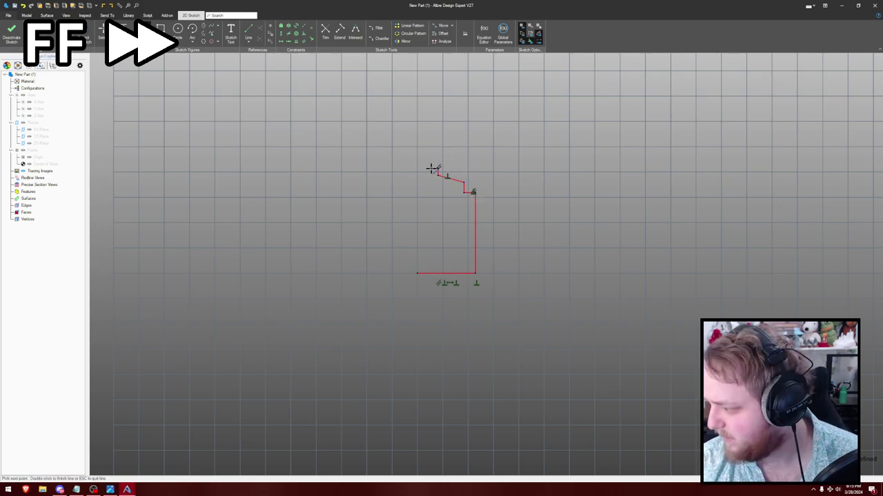
left_click(420, 163)
double_click(405, 156)
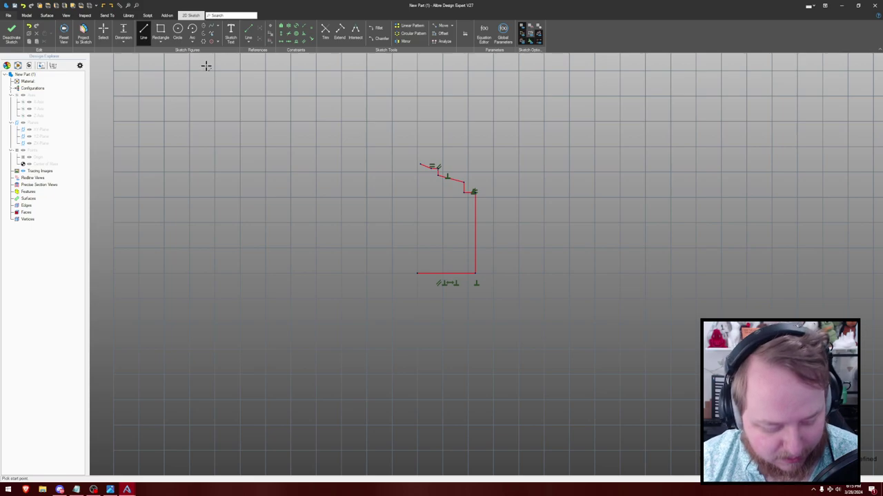
- Add a shallow three-point arc continuing leftward from the upper open end of the line chain
key("a")
left_click(421, 164)
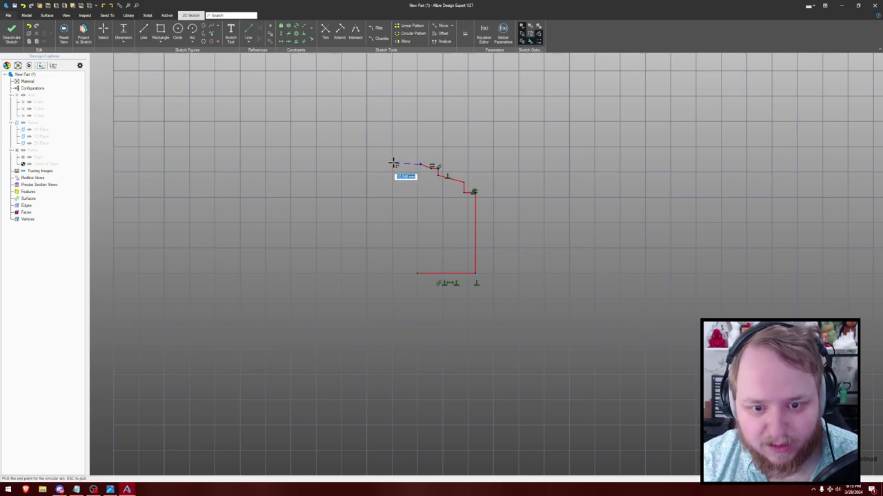
left_click(393, 162)
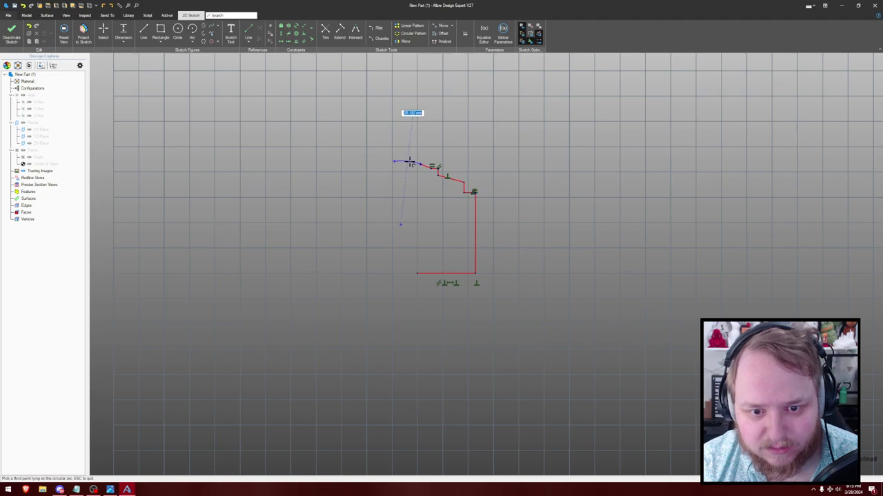
left_click(409, 157)
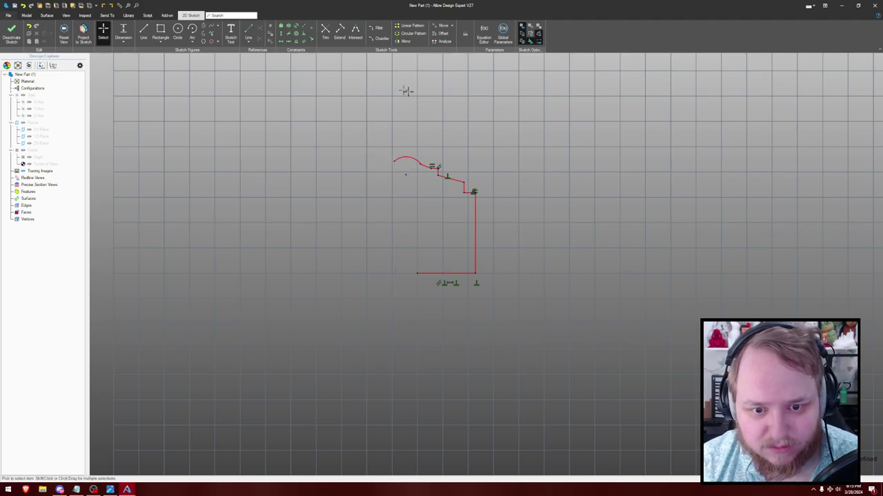
- Make the arc tangent to the short sloped line it joins
left_click(410, 156)
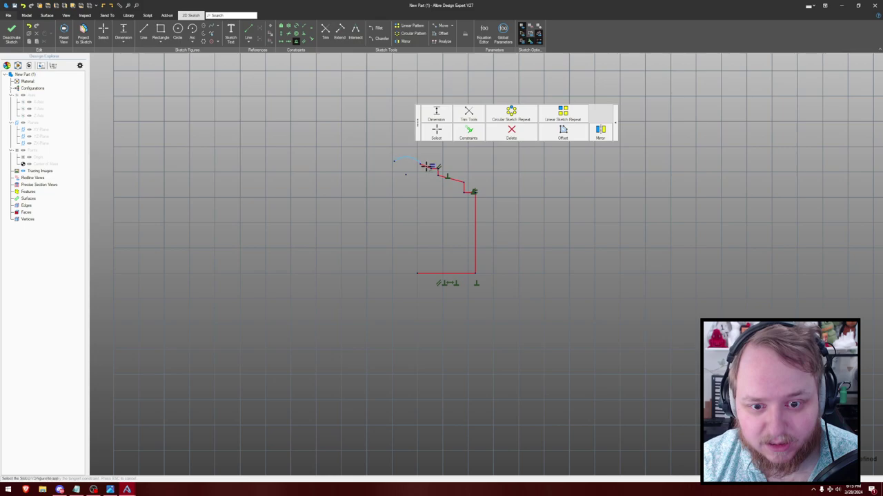
left_click(427, 166)
scroll(417, 160, "up", 5)
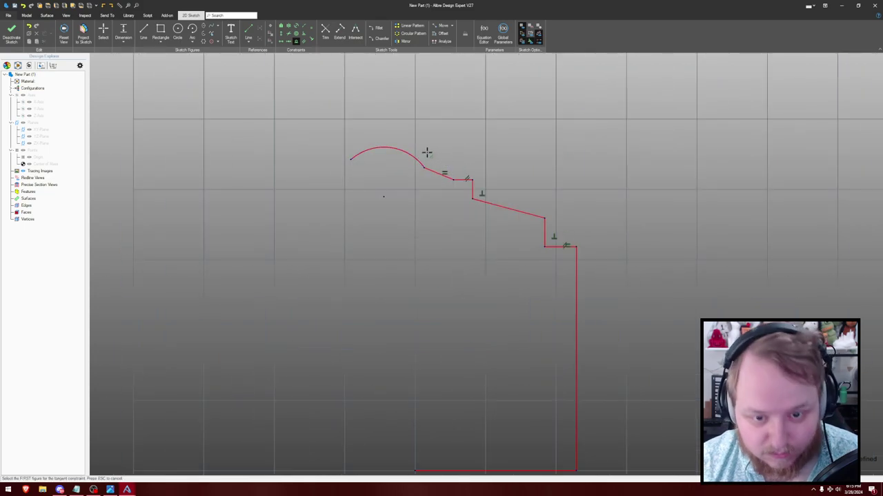
left_click(416, 158)
left_click(435, 171)
left_click(436, 171)
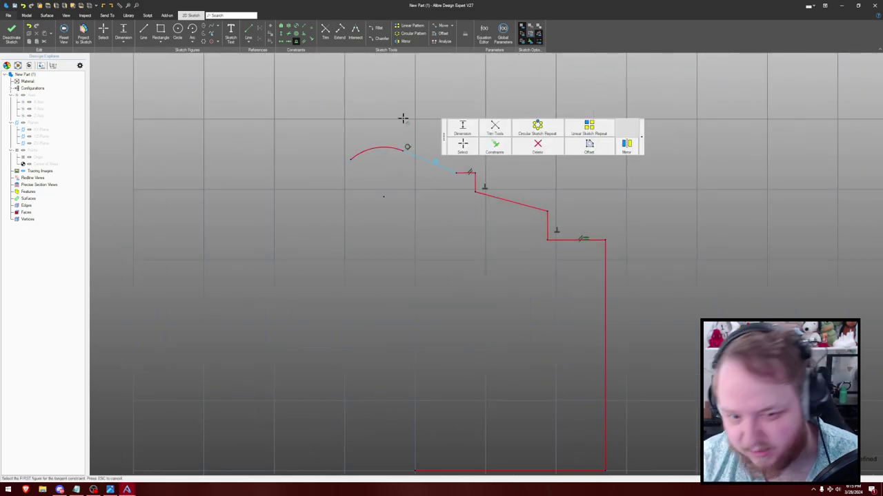
key("Escape")
- Align the arc's free endpoint vertically with the left endpoint of the base line
scroll(483, 262, "down", 4)
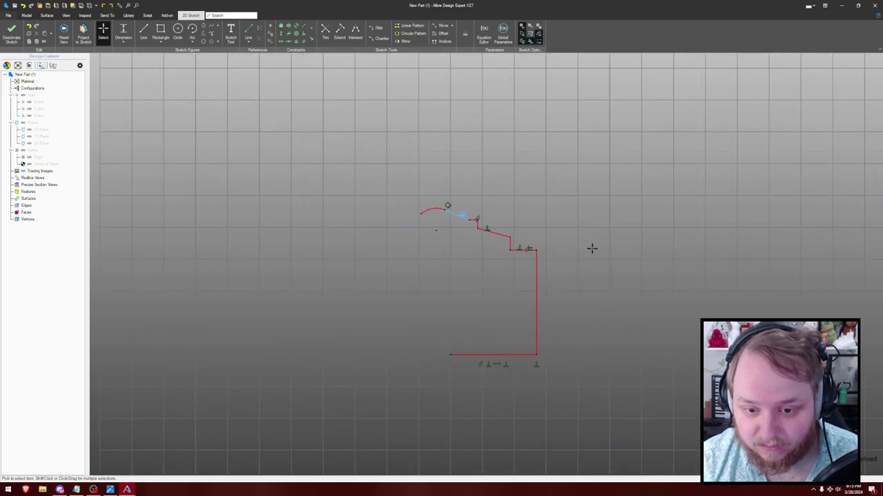
middle_click_drag(592, 248, 563, 215)
scroll(564, 215, "down", 2)
scroll(557, 211, "up", 2)
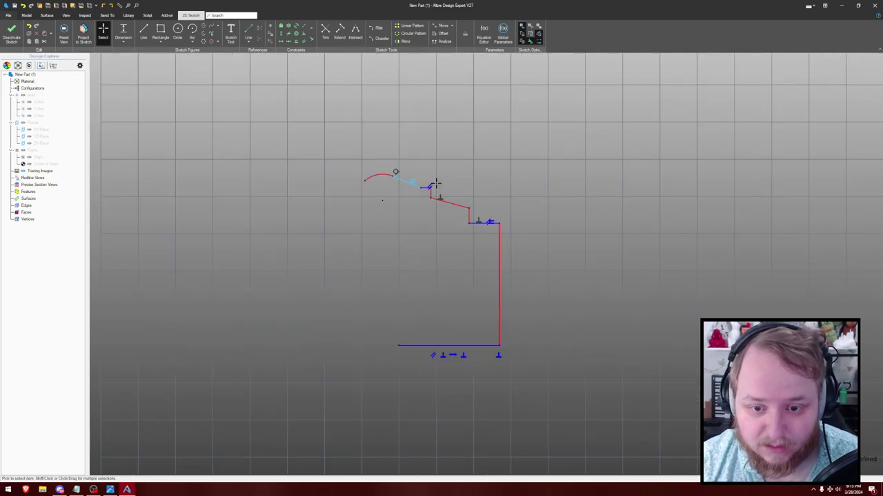
key("v")
left_click(365, 181)
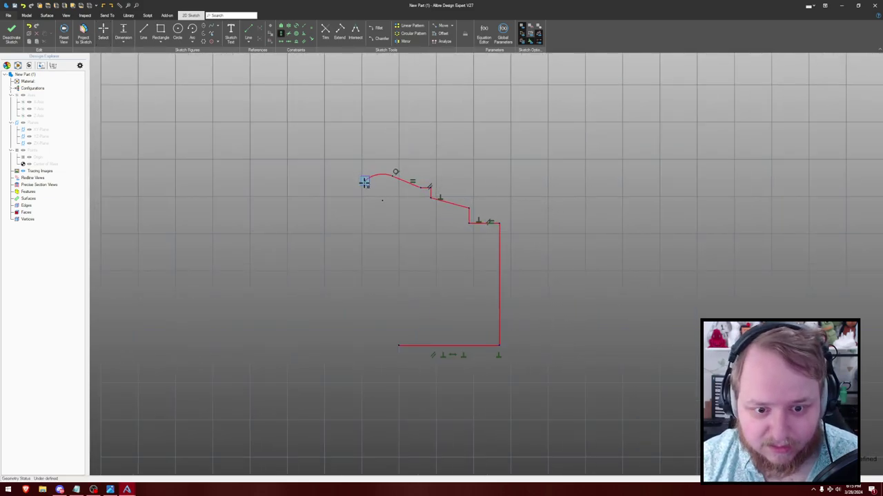
left_click(399, 345)
key("Escape")
- Reposition the step corners, base corner and arc endpoint so the base widens and the arc forms a shallow dome above the steps
left_click_drag(469, 224, 482, 225)
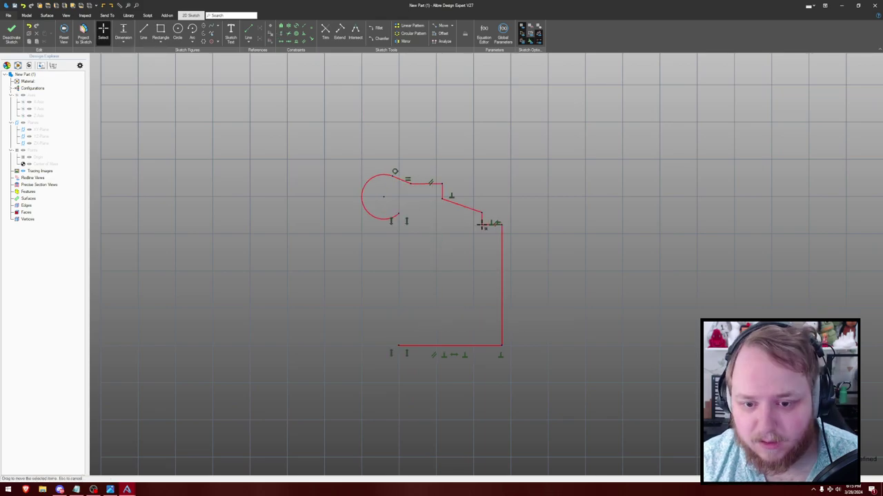
mouse_move(399, 213)
left_mouse_down()
mouse_move(388, 220)
mouse_move(392, 212)
left_mouse_up()
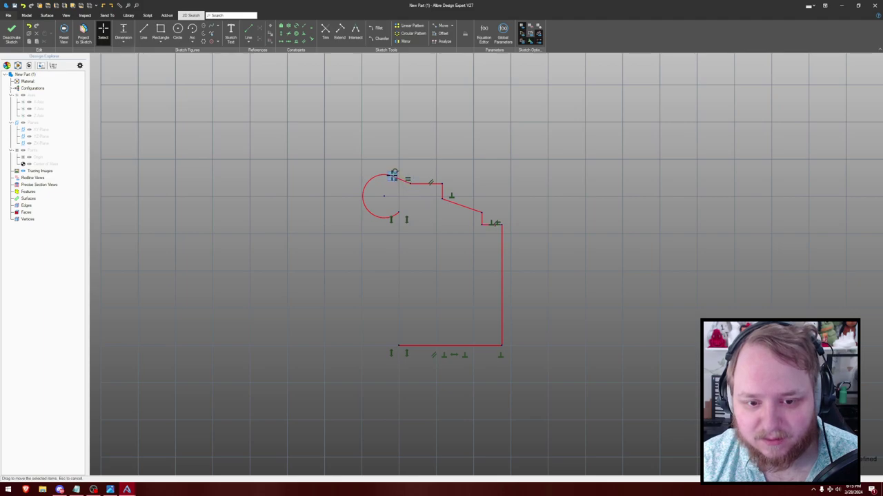
left_click_drag(394, 173, 420, 177)
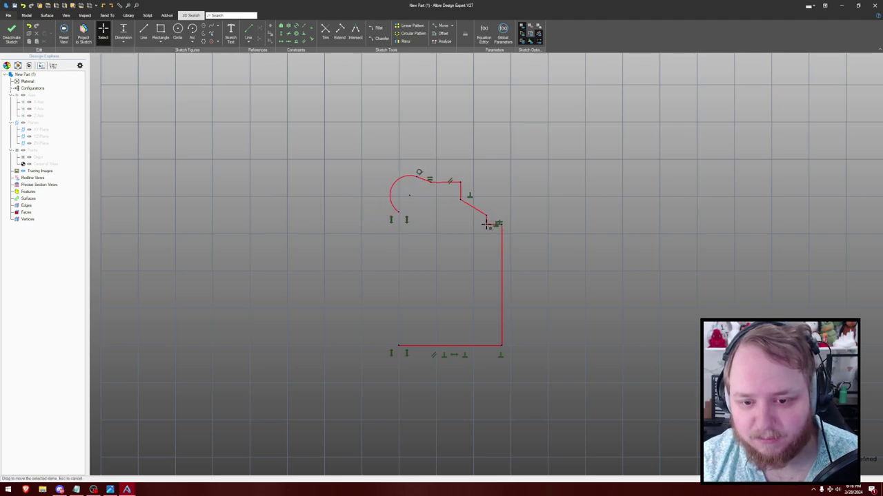
left_click_drag(501, 345, 518, 342)
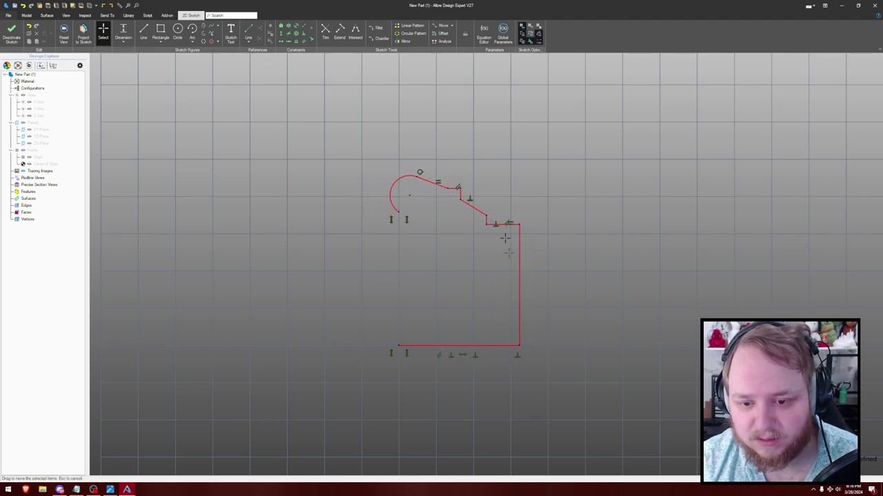
scroll(504, 216, "up", 1)
scroll(504, 216, "up", 2)
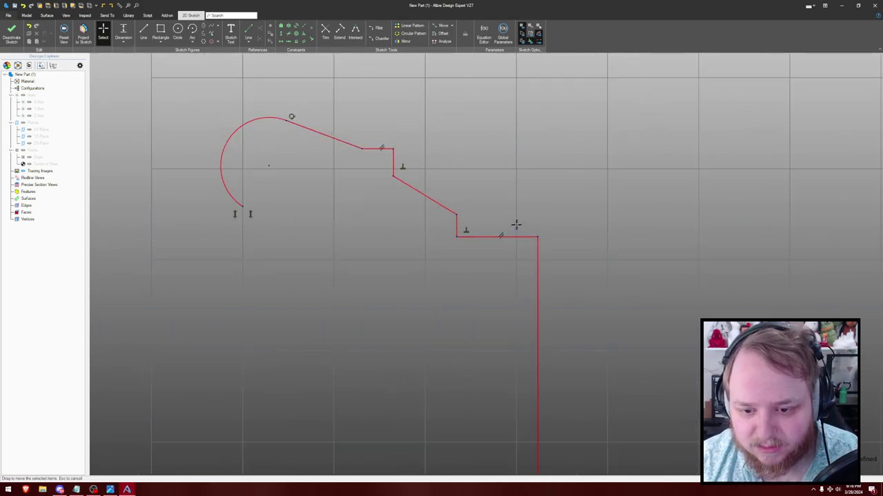
scroll(363, 209, "up", 1)
scroll(363, 209, "down", 4)
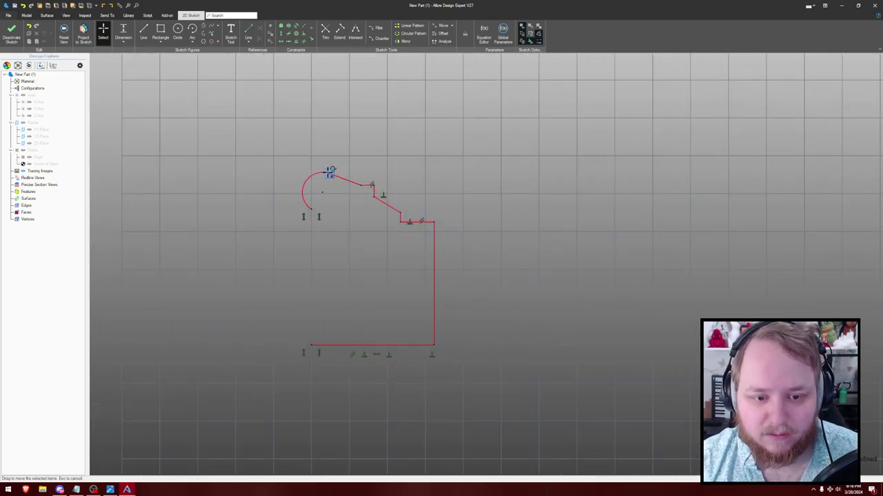
left_click_drag(337, 173, 382, 186)
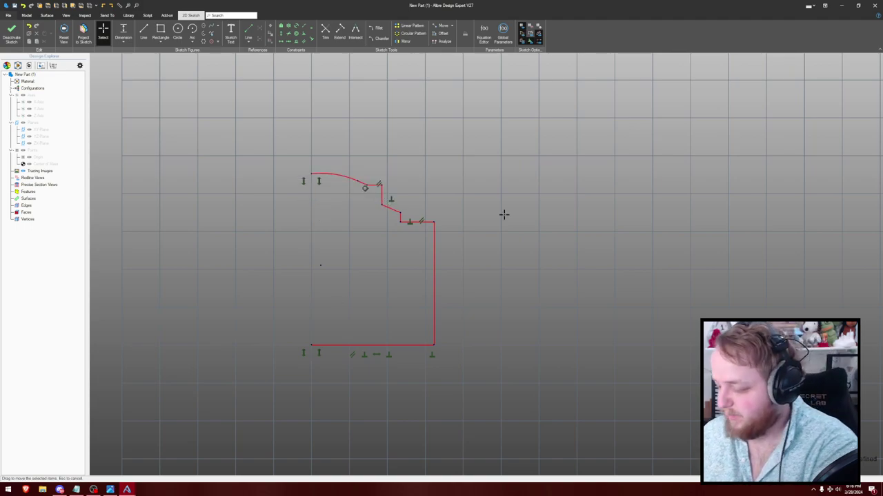
- Dimension the horizontal base line at 150 mm
scroll(469, 207, "down", 3)
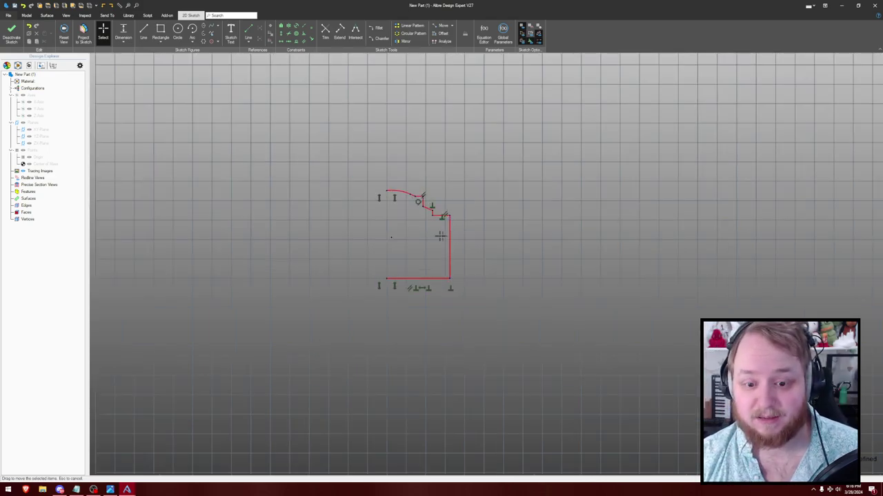
scroll(407, 237, "up", 2)
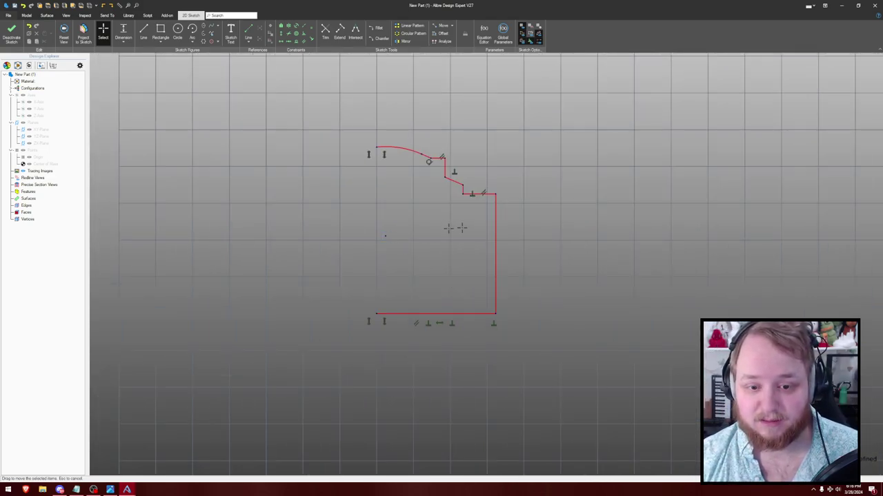
scroll(495, 229, "up", 1)
scroll(494, 230, "down", 3)
scroll(518, 225, "up", 2)
scroll(518, 224, "down", 2)
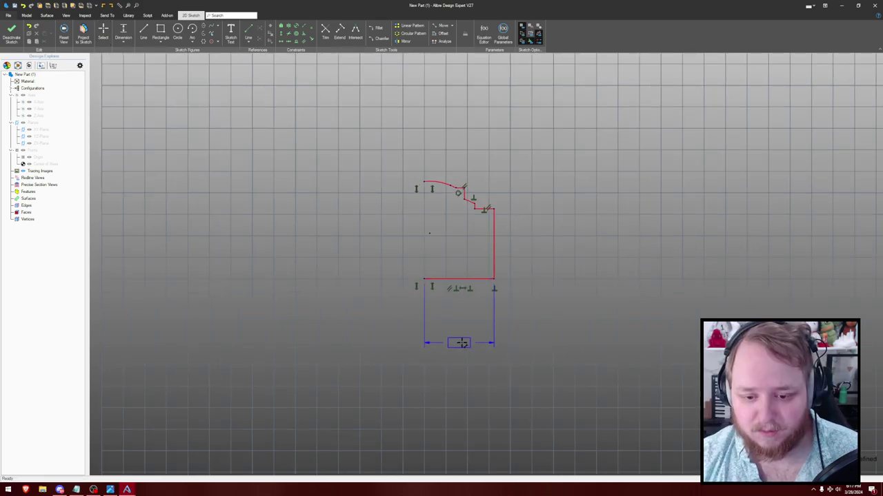
left_click(461, 342)
type("150")
key("Return")
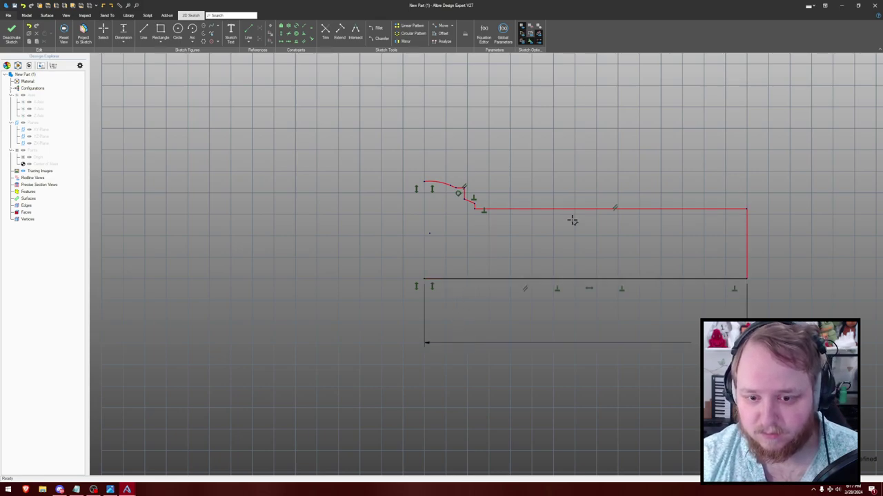
- Dimension the horizontal ledge adjoining the outer vertical side at 10 mm
key("d")
left_click(548, 208)
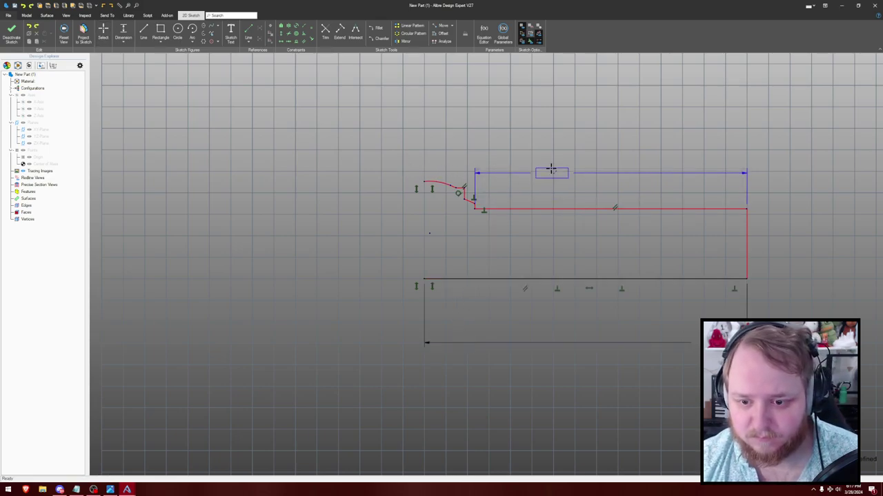
left_click(556, 135)
type("10")
key("Return")
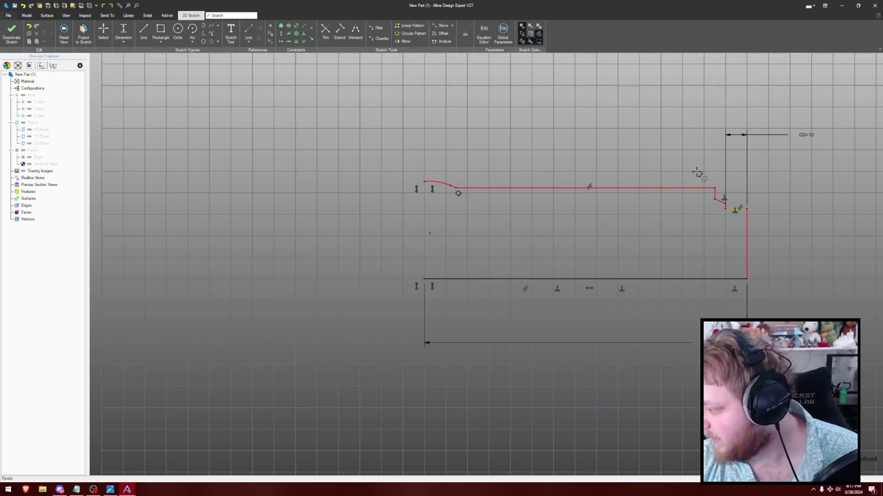
- Dimension the short vertical line rising from the inner end of the 10 mm ledge at 15 mm
scroll(724, 196, "up", 2)
scroll(720, 215, "up", 3)
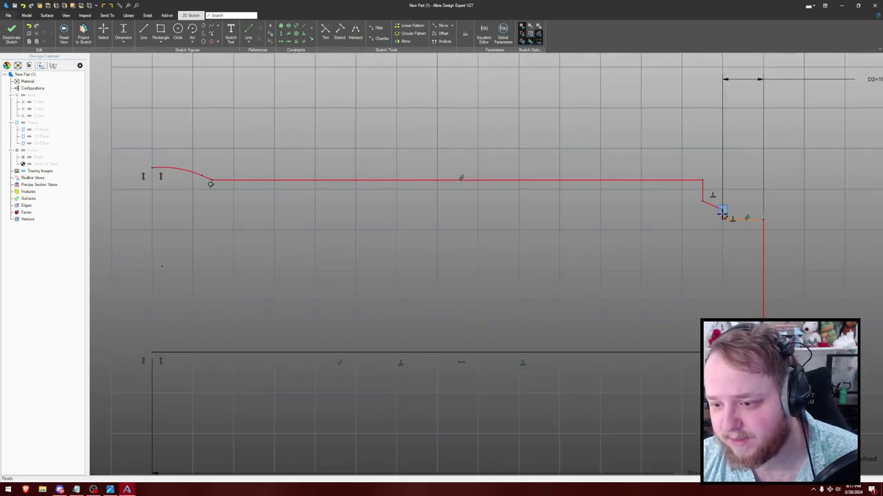
left_click(732, 220)
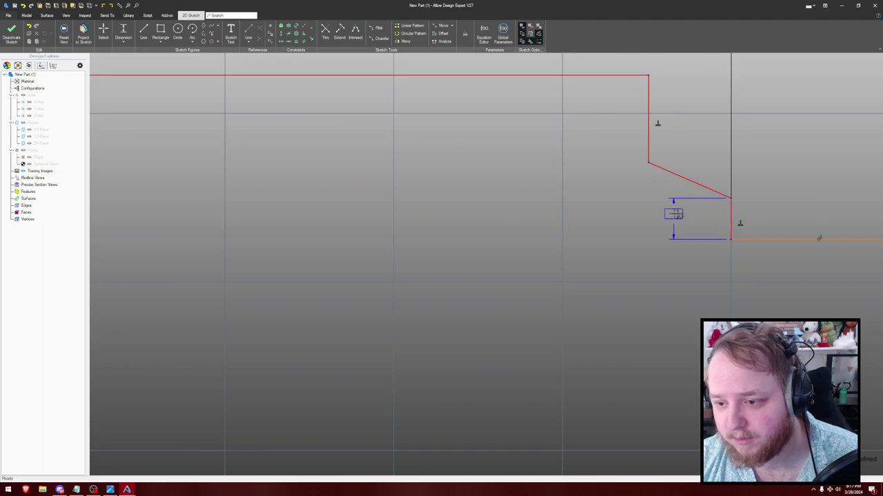
left_click(788, 213)
type("15")
key("Return")
scroll(790, 186, "down", 6)
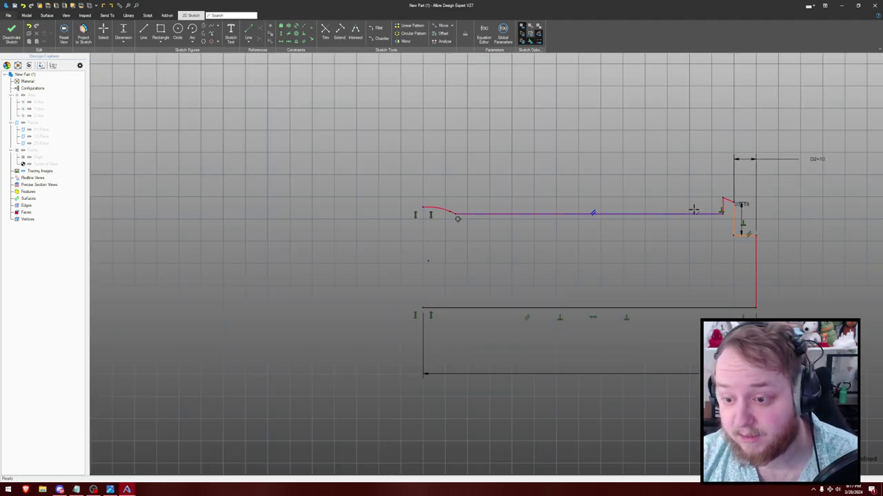
- Raise the long horizontal line above the steps and shift its inner end and the connected endpoints toward the outer side
left_click_drag(693, 211, 686, 174)
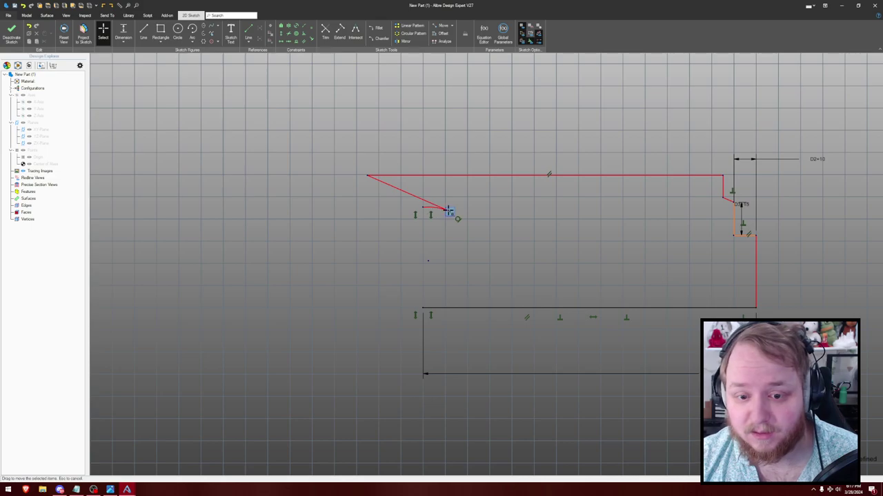
mouse_move(448, 211)
left_mouse_down()
mouse_move(379, 191)
mouse_move(419, 221)
left_mouse_up()
mouse_move(365, 173)
left_mouse_down()
mouse_move(473, 177)
mouse_move(487, 187)
mouse_move(420, 213)
mouse_move(406, 187)
mouse_move(450, 181)
mouse_move(429, 203)
mouse_move(444, 179)
mouse_move(483, 169)
left_mouse_up()
- Dimension the outer vertical side of the profile at 120 mm
scroll(652, 194, "up", 1)
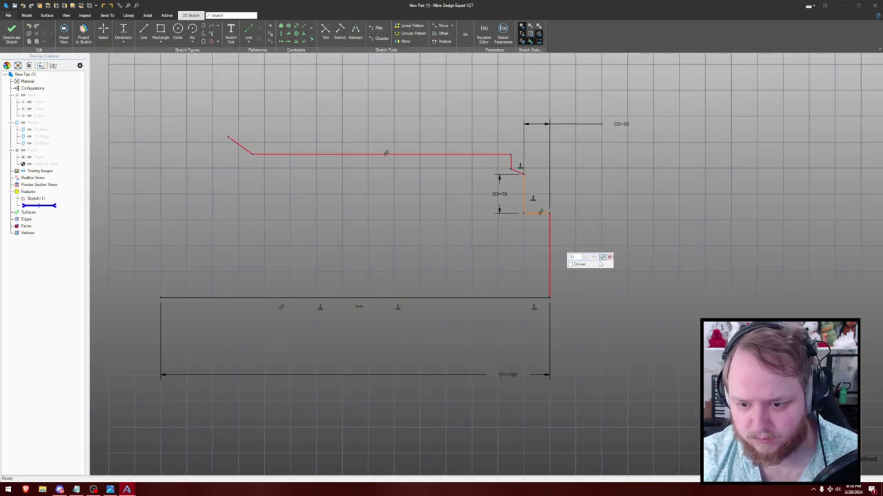
left_click(602, 258)
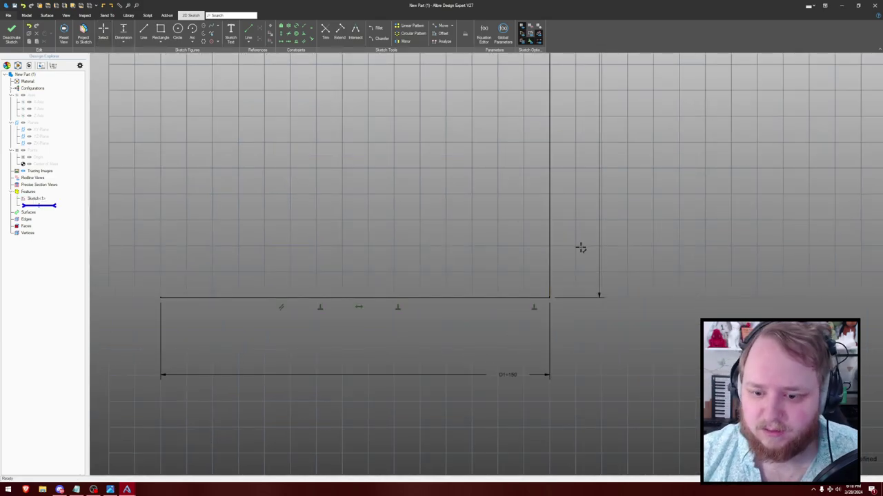
scroll(577, 231, "down", 3)
scroll(557, 216, "up", 2)
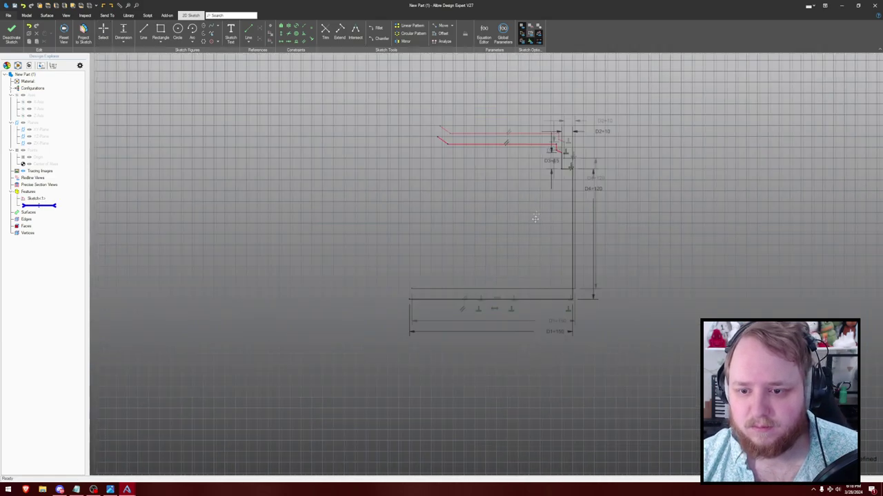
- Dimension the sloped line above the 15 mm step with a 100 mm horizontal run and a 30 mm vertical rise
scroll(531, 238, "up", 1)
scroll(517, 238, "up", 1)
scroll(506, 220, "up", 1)
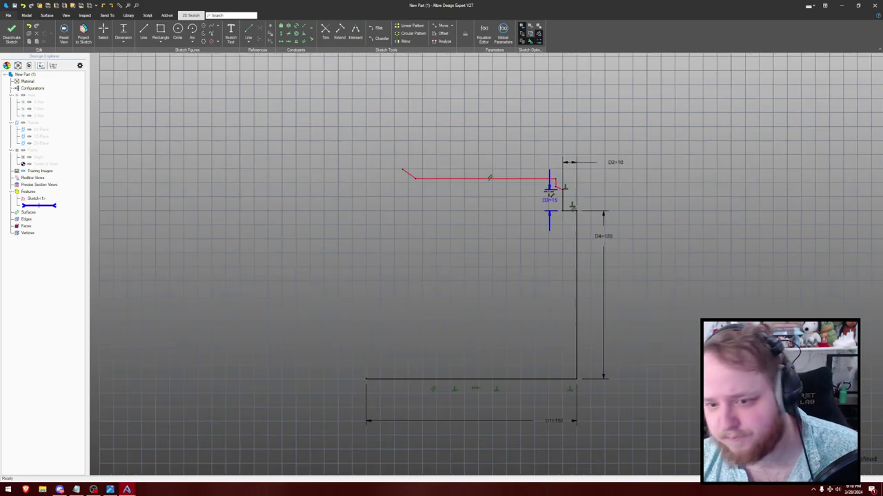
left_click(563, 189)
left_click(562, 133)
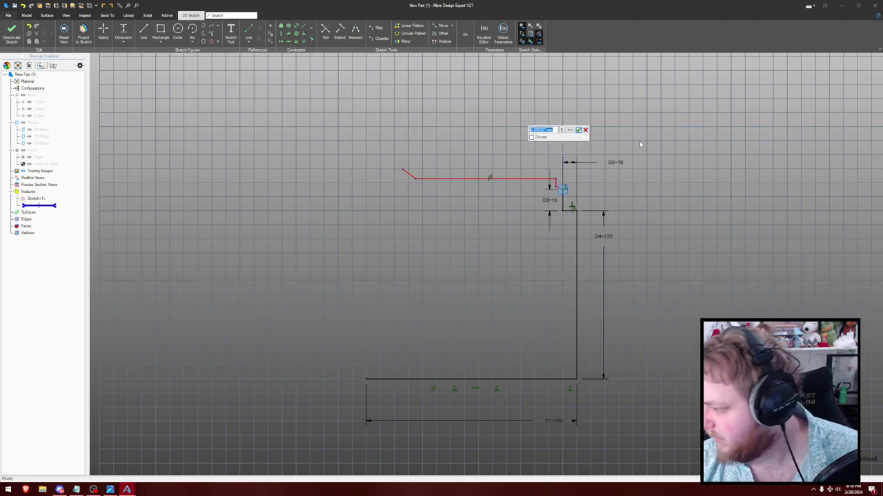
type("100")
key("Return")
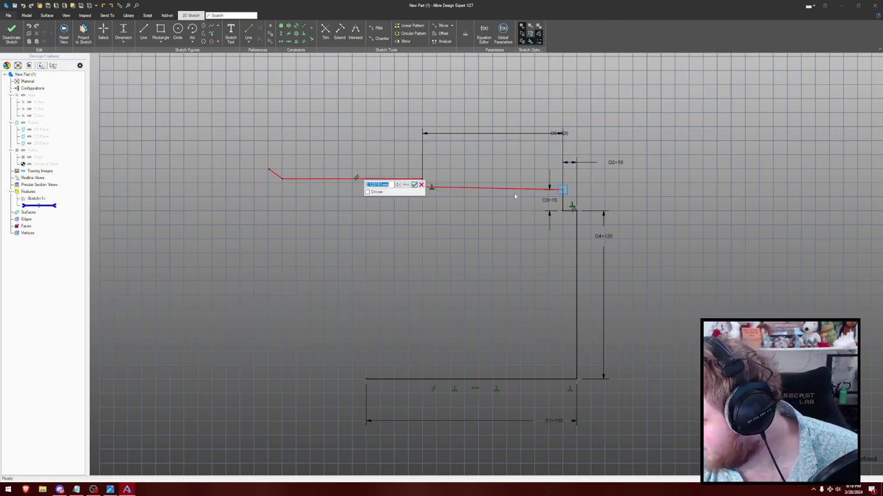
type("30")
key("Return")
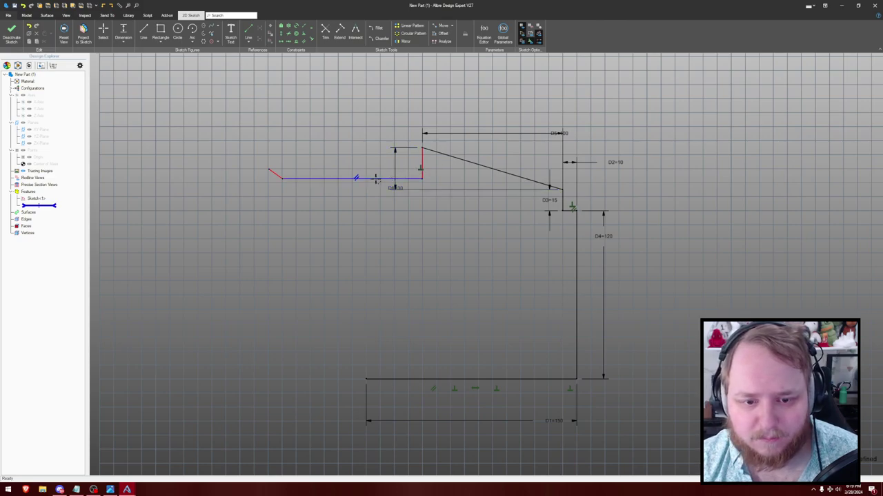
- Raise the upper ledge above the sloped line, shift its inner endpoints closer, and center the 100 mm dimension text over the slope
left_click_drag(376, 179, 373, 121)
left_click_drag(269, 169, 182, 110)
left_click_drag(205, 126, 372, 126)
left_click_drag(182, 111, 342, 118)
left_click_drag(571, 138, 502, 135)
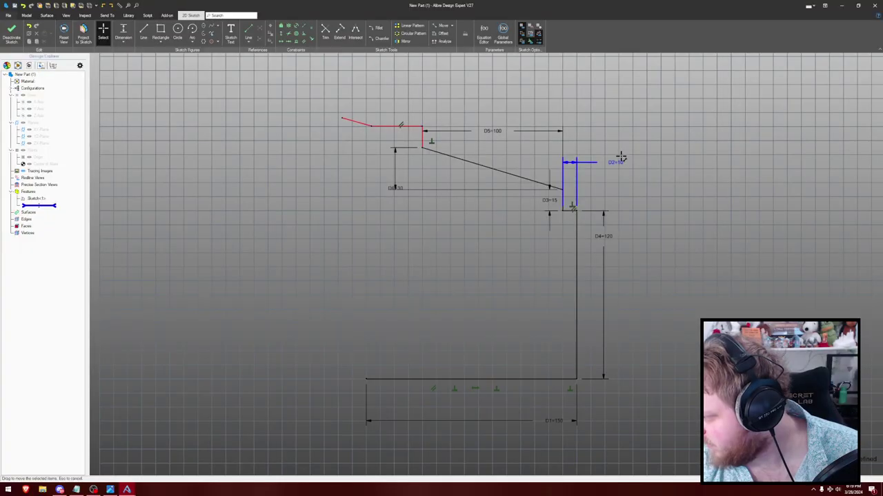
- Set the sloped line's vertical rise to 20 mm and center its dimension text between the arrows
left_click_drag(392, 188, 396, 171)
double_click(396, 171)
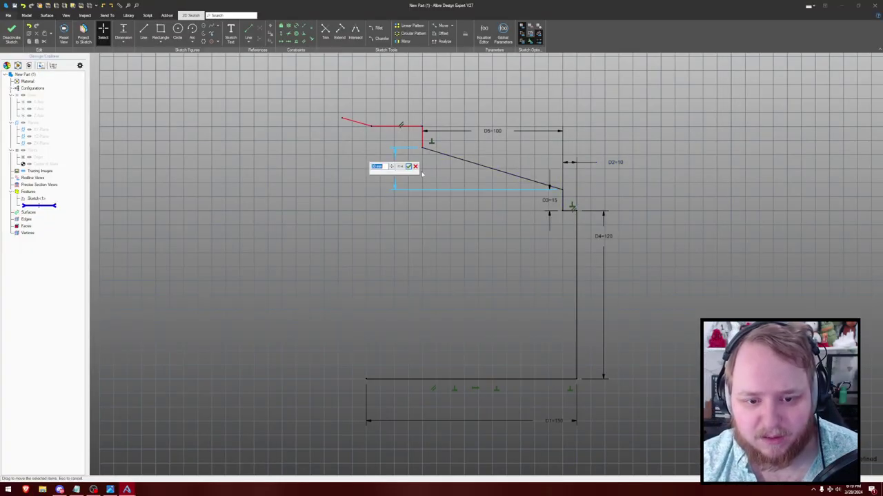
type("20")
key("Return")
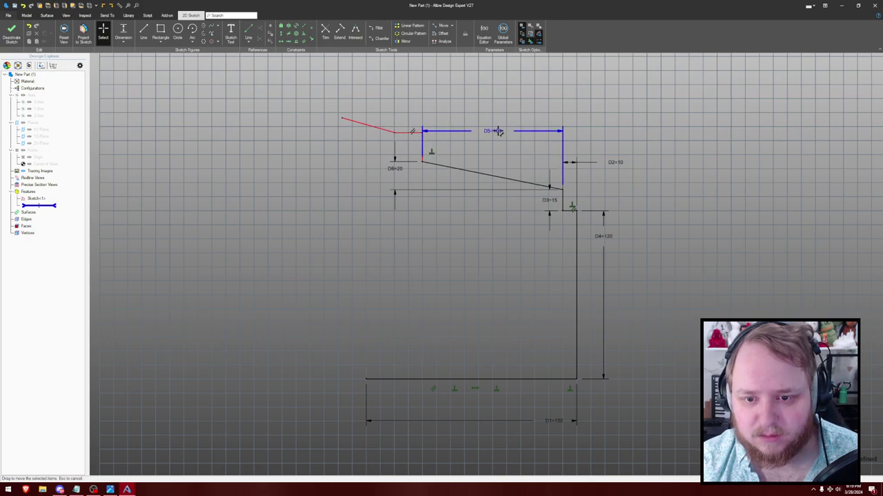
- Move the 100 mm dimension below the sloped line and lower the upper ledge's outer corner closer to the slope
left_click_drag(498, 131, 503, 246)
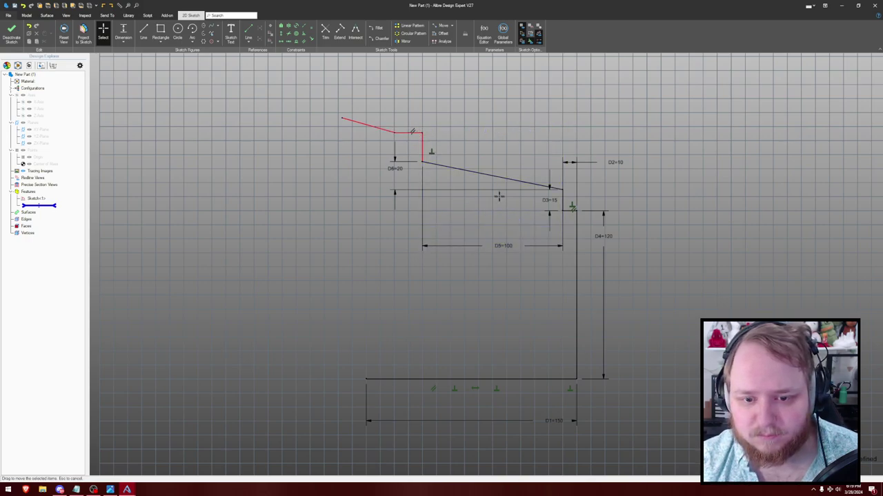
left_click_drag(422, 132, 422, 138)
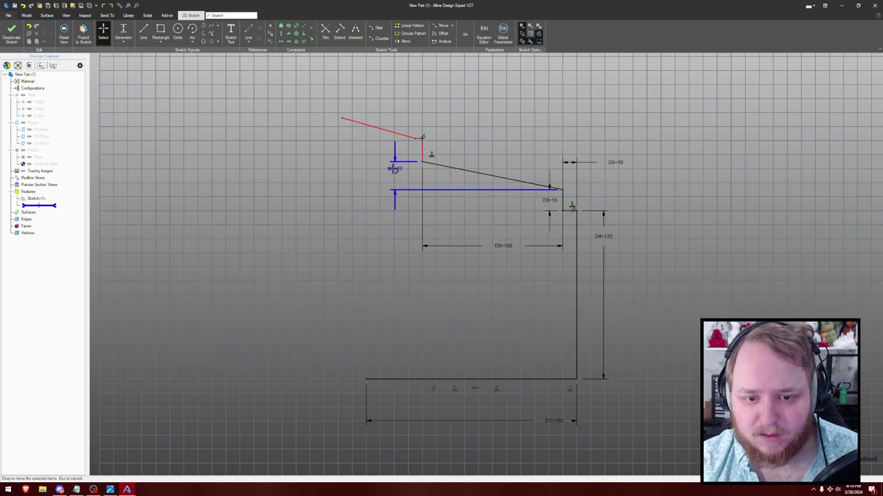
left_click_drag(395, 168, 393, 175)
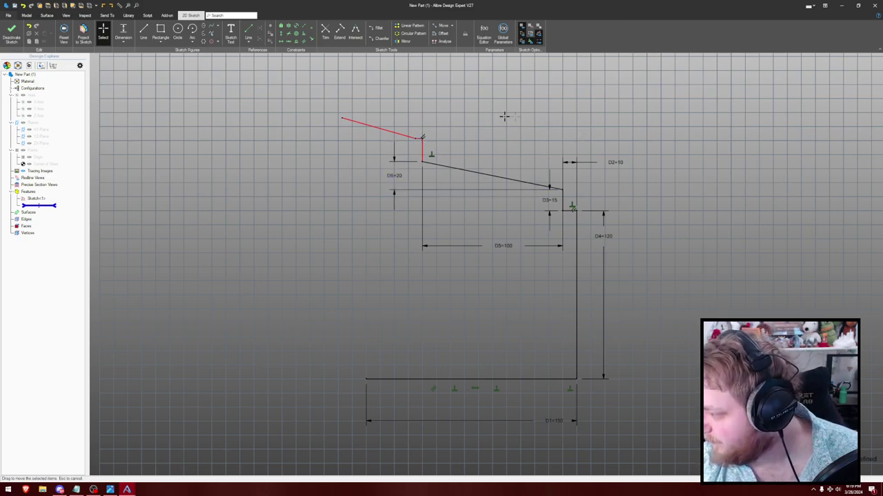
- Dimension the short vertical line at the inner end of the 100 mm slope at 5 mm
left_click(422, 148)
left_click(478, 143)
type("5")
key("Return")
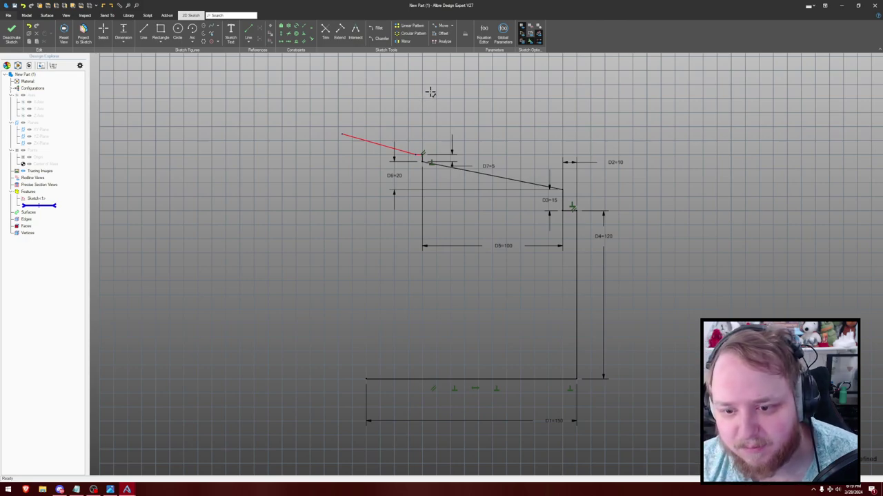
- Apply an equal constraint between the short upper ledge and the 10 mm lower ledge
key("Escape")
key("e")
scroll(418, 155, "up", 3)
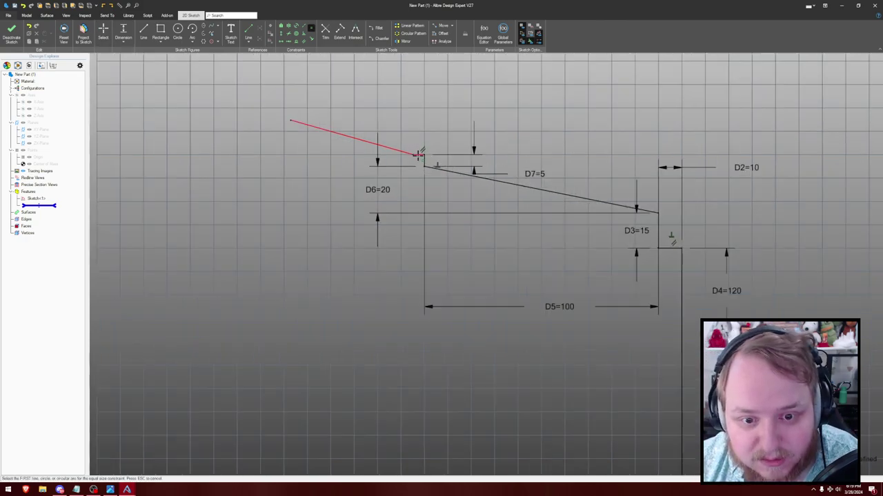
scroll(418, 155, "up", 2)
left_click(420, 154)
left_click(839, 310)
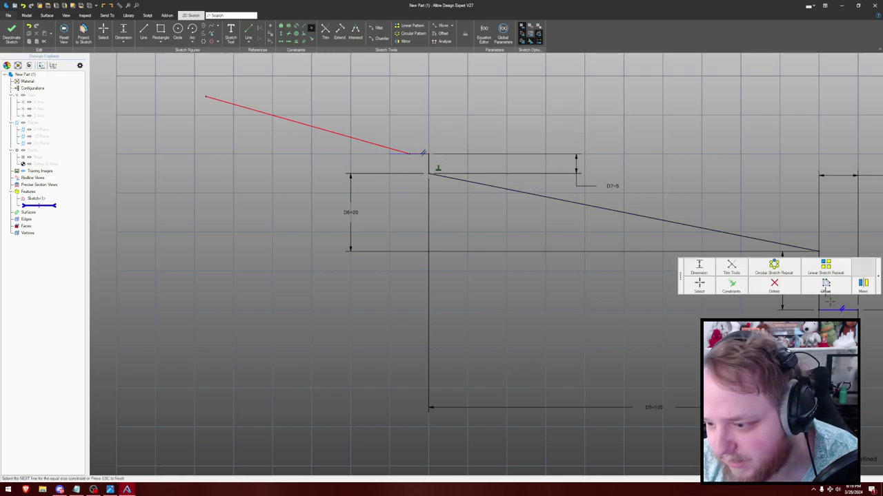
scroll(633, 149, "down", 2)
key("Escape")
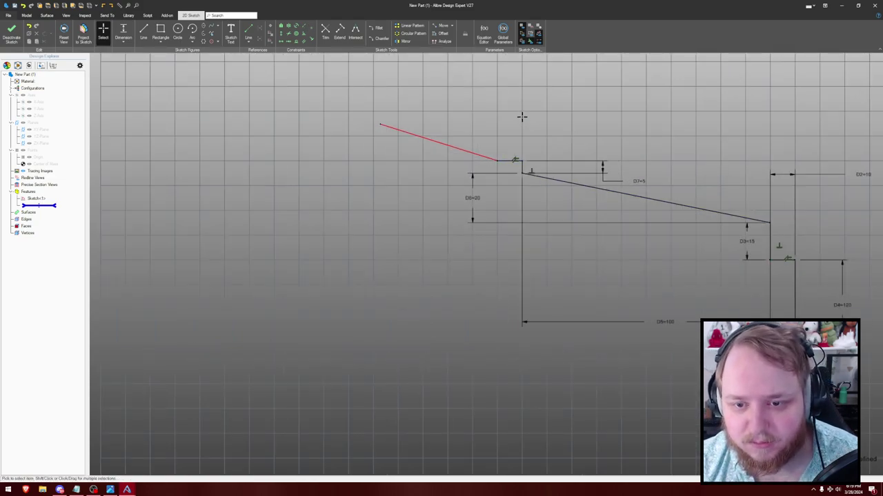
- Dimension the vertical rise of the uppermost sloped line from the short ledge to its free end at 30 mm
scroll(522, 116, "down", 1)
middle_click_drag(534, 118, 478, 115)
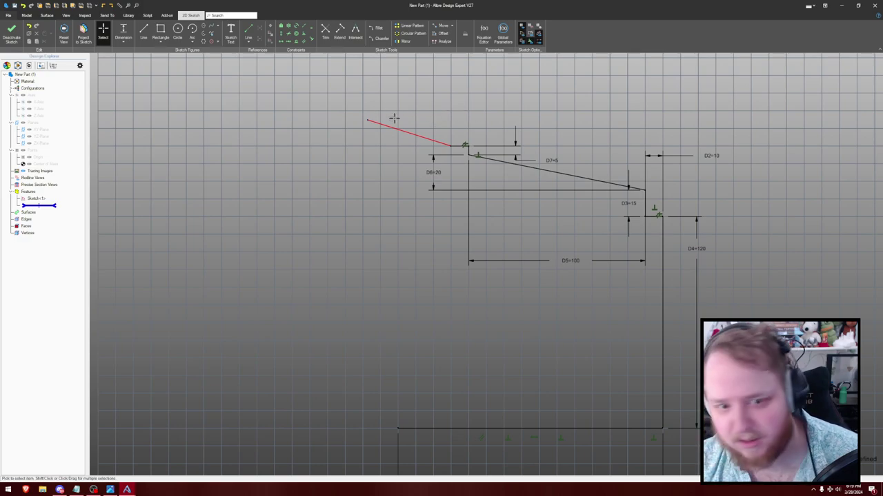
key("Escape")
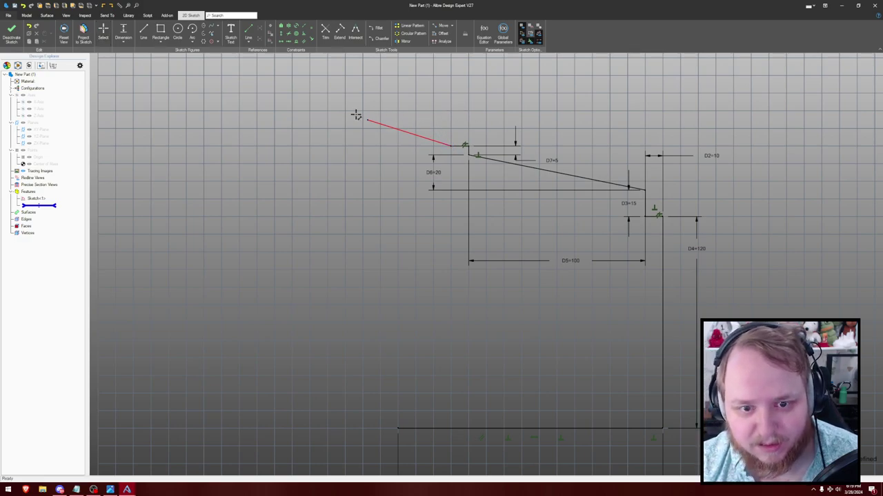
left_click(367, 120)
left_click(361, 134)
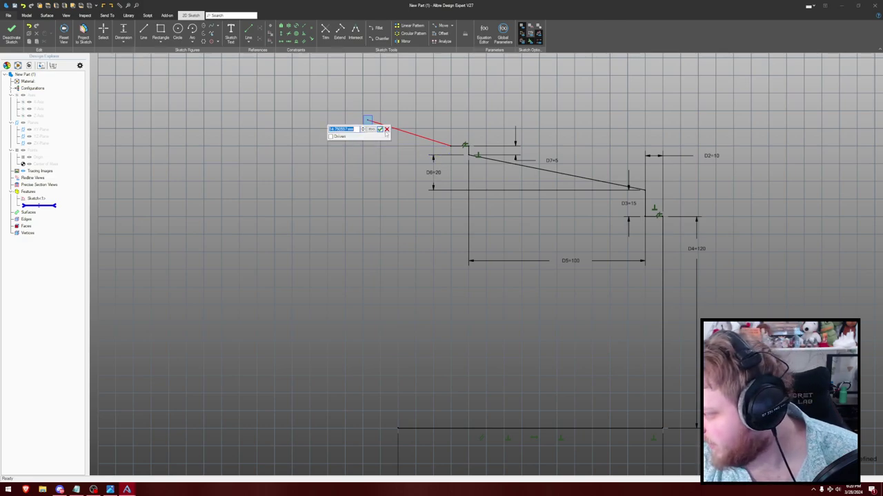
type("30")
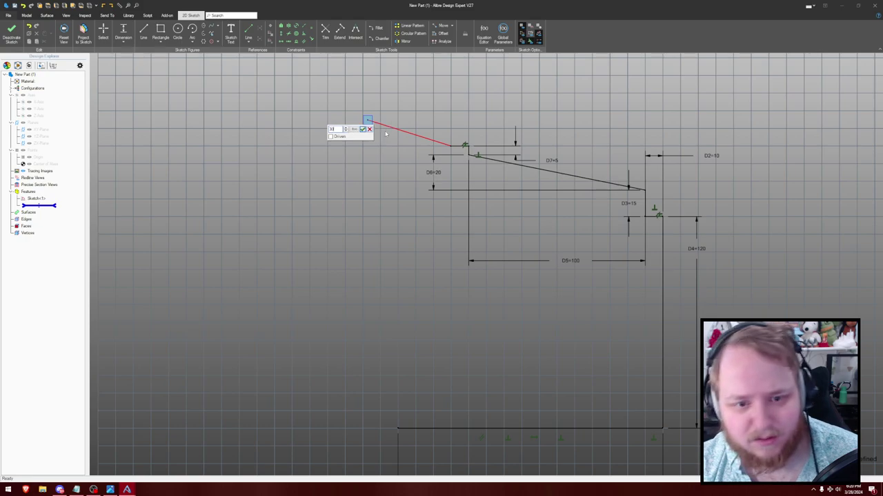
key("Return")
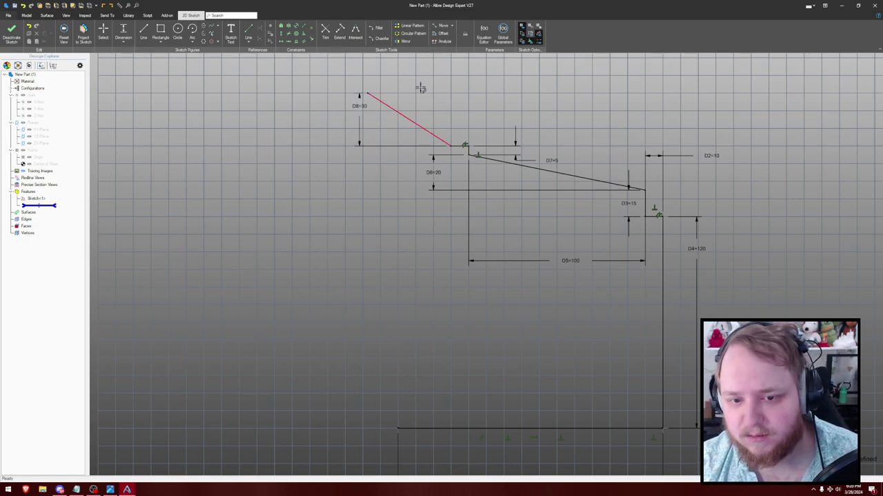
- Set the uppermost sloped line's vertical rise to 25 mm
double_click(359, 105)
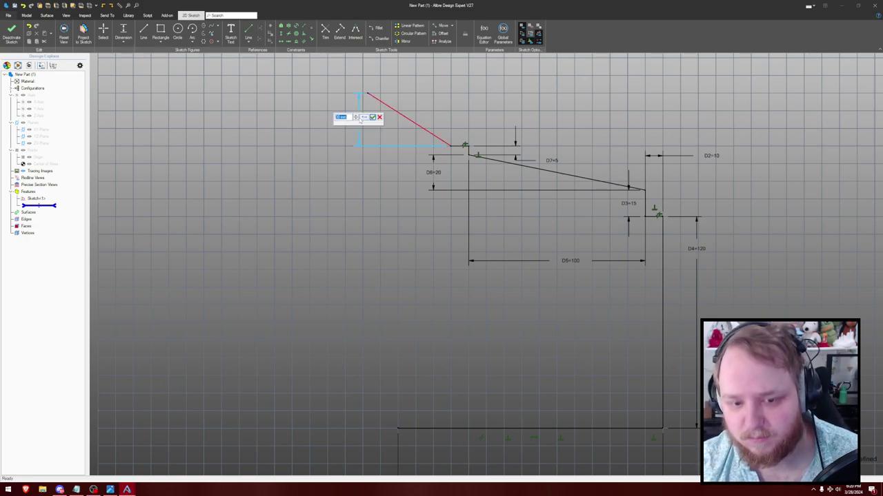
type("25")
key("Return")
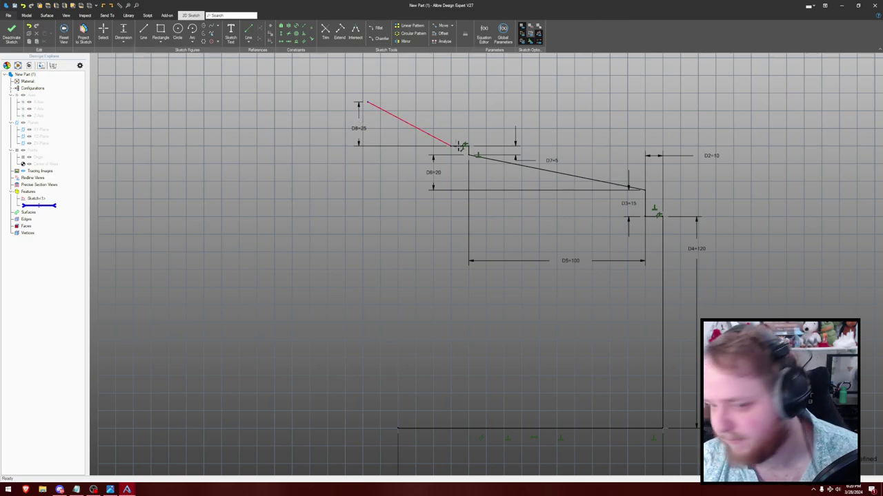
- Dimension the uppermost sloped line's horizontal run at 35 mm
left_click(457, 145)
left_click(368, 102)
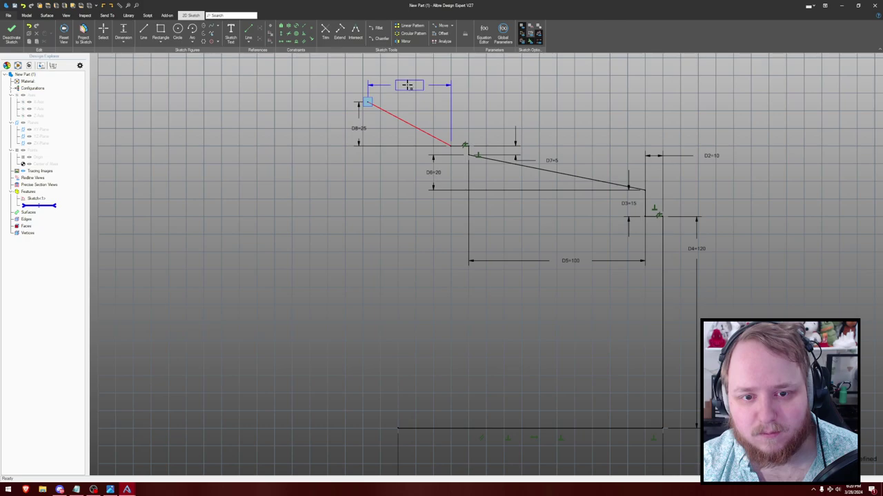
left_click(407, 85)
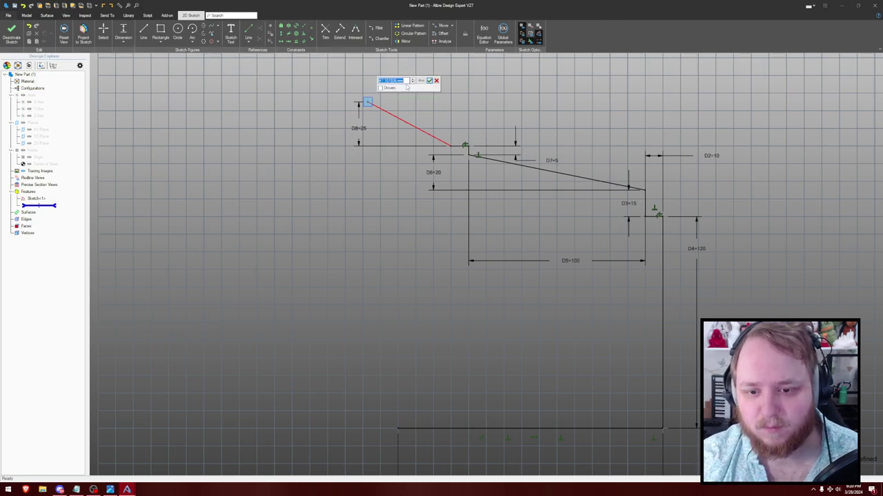
type("5")
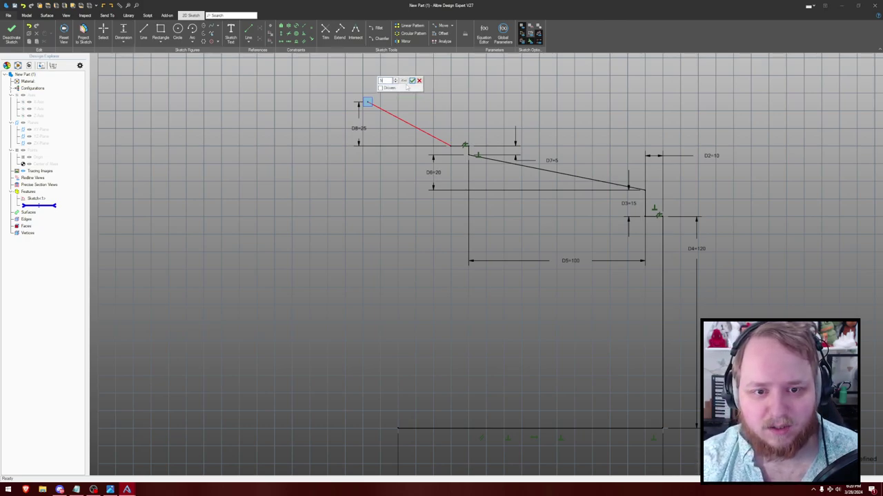
key("Return")
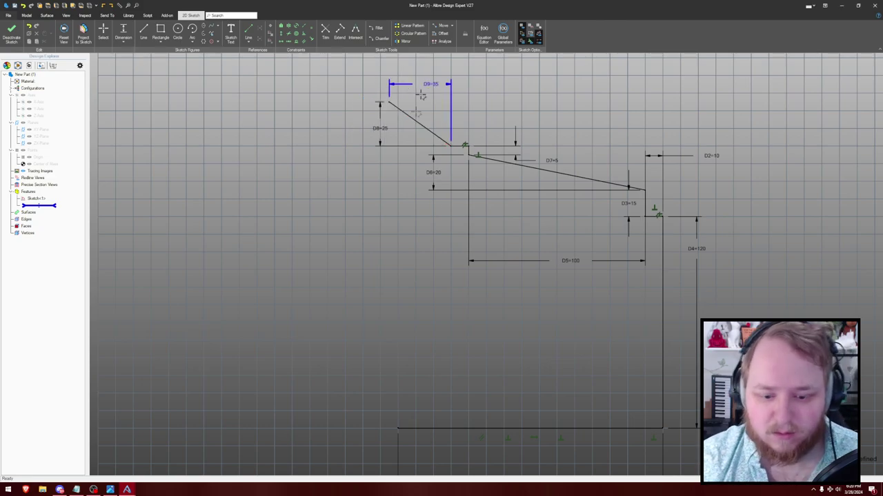
- Set the horizontal base line's length to 200 mm, moving its dimension slightly farther from the line
scroll(635, 319, "down", 3)
middle_click_drag(649, 316, 556, 275)
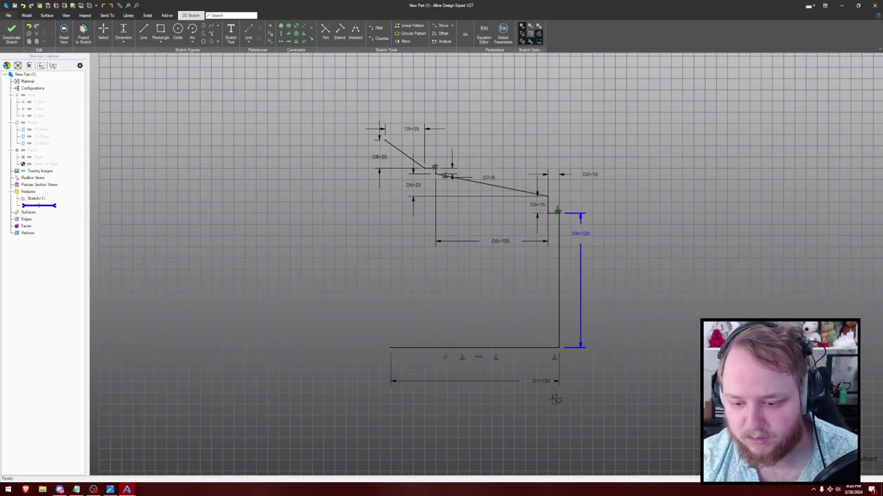
scroll(571, 257, "up", 2)
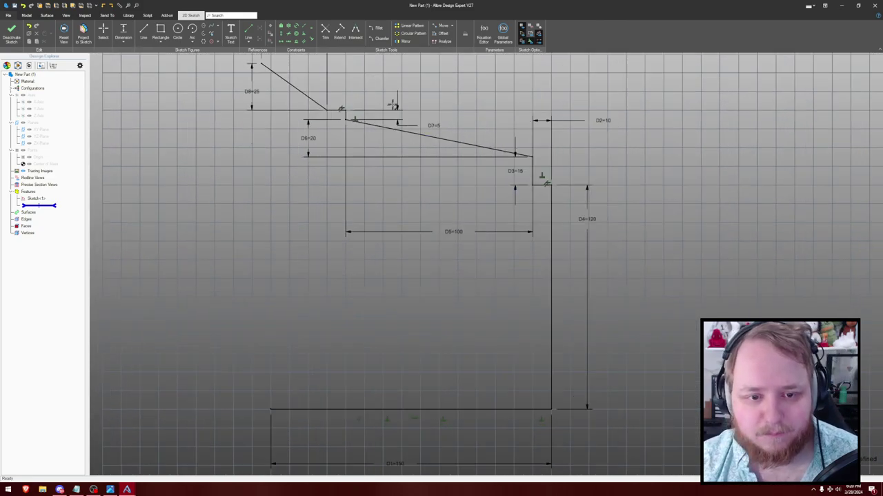
scroll(652, 180, "down", 2)
middle_click_drag(653, 180, 584, 157)
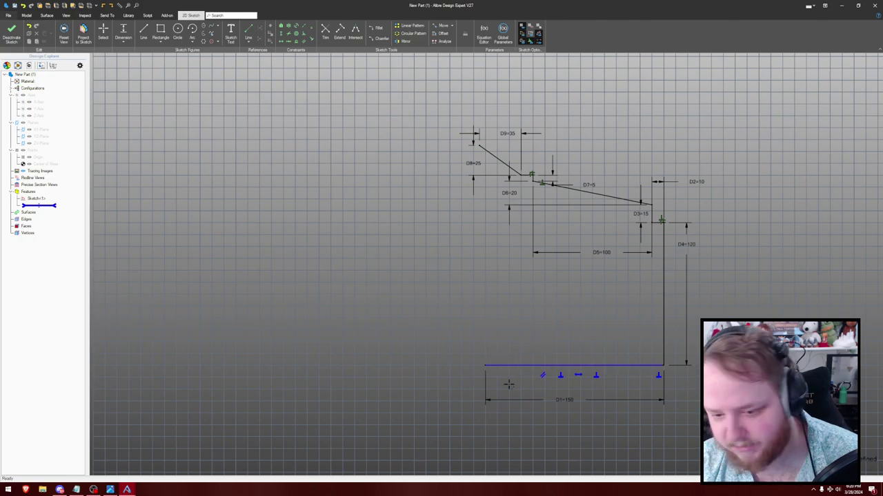
left_click_drag(573, 407, 572, 406)
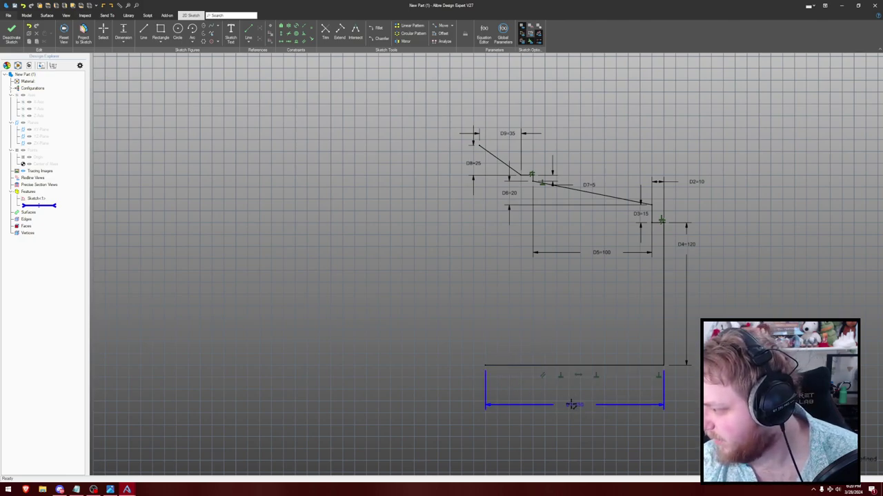
double_click(571, 404)
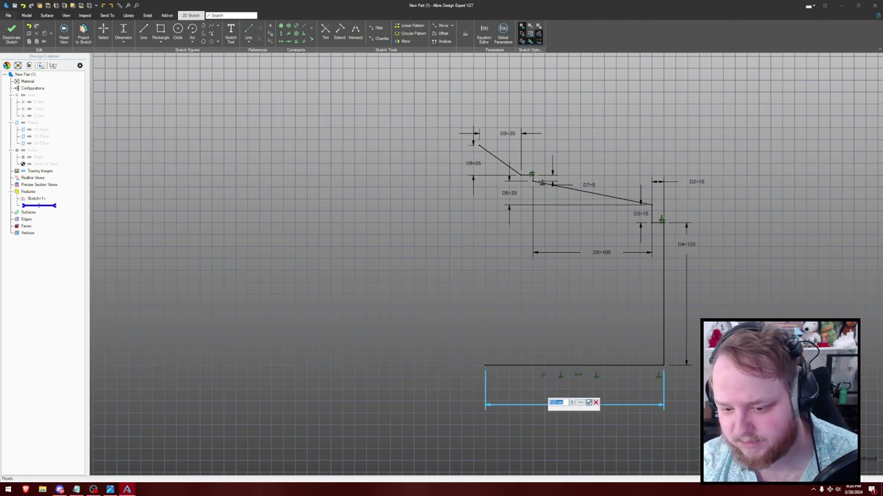
type("200")
key("Return")
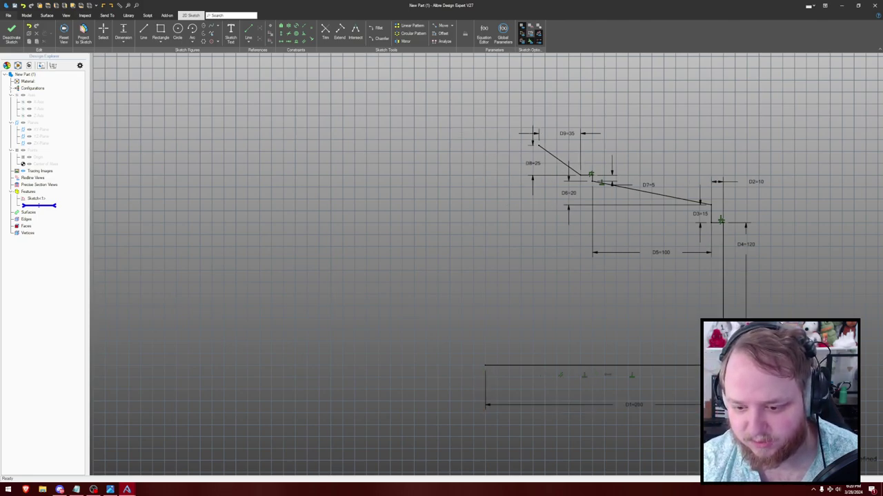
- Delete the horizontal base line's length dimension
key("Delete")
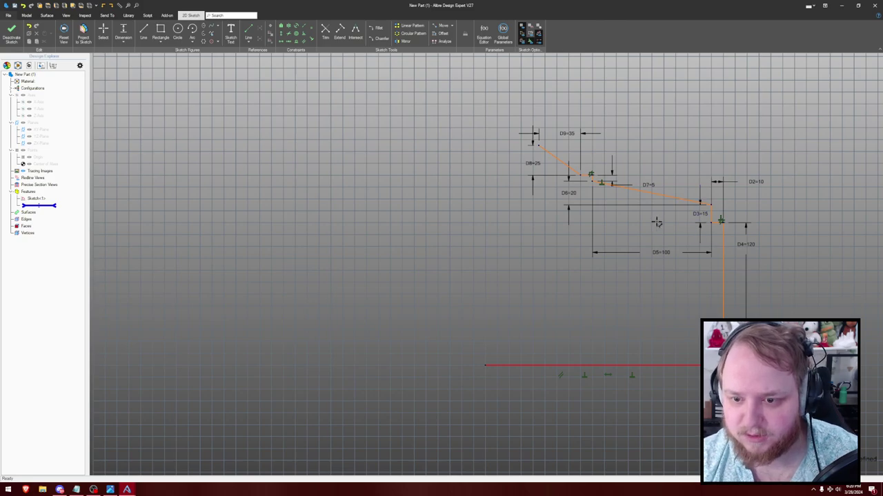
- Set the uppermost sloped line's horizontal run to 30 mm and its vertical rise to 20 mm
left_click(569, 132)
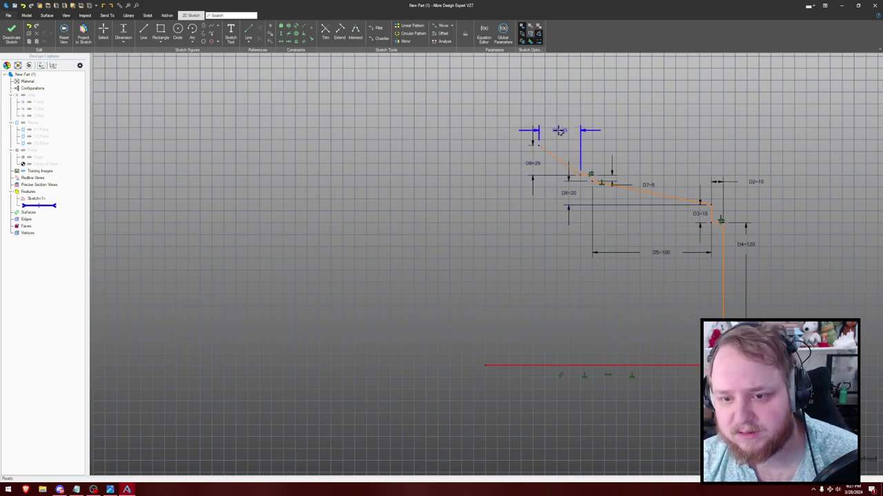
double_click(602, 135)
type("30")
key("Return")
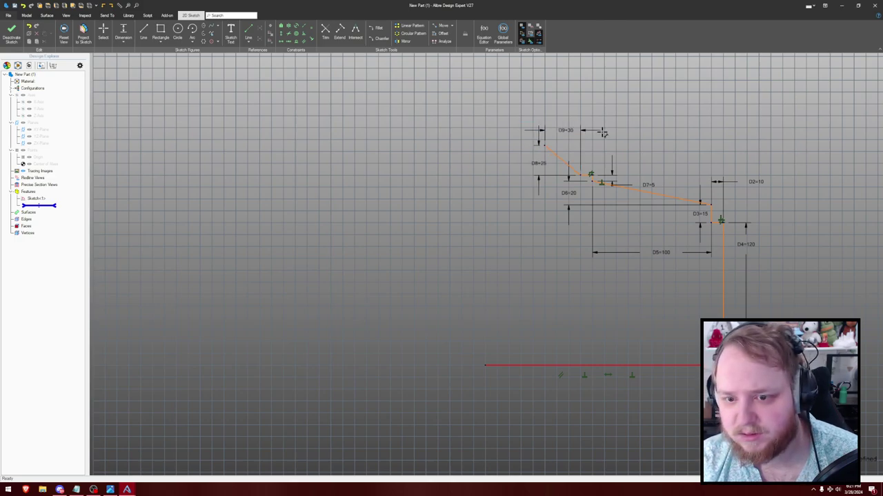
double_click(541, 164)
type("20")
key("Return")
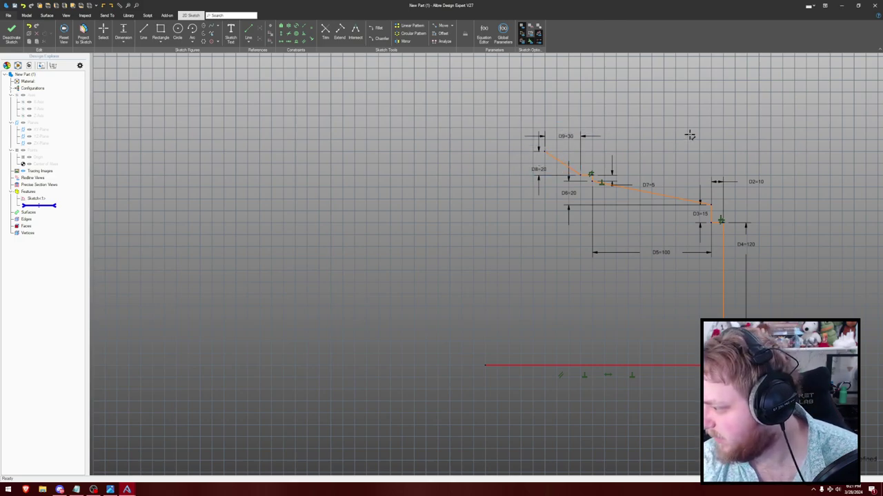
- Set the uppermost sloped line's vertical rise to 15 mm and its horizontal run to 25 mm
double_click(539, 166)
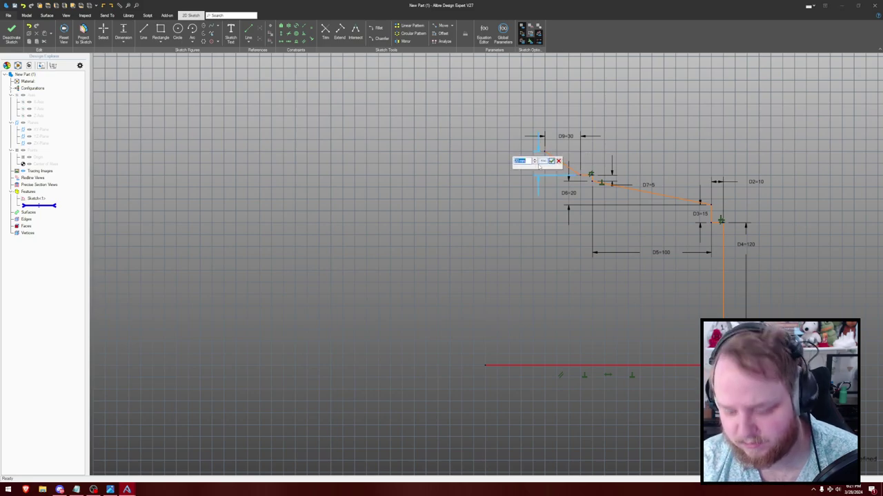
type("15")
key("Return")
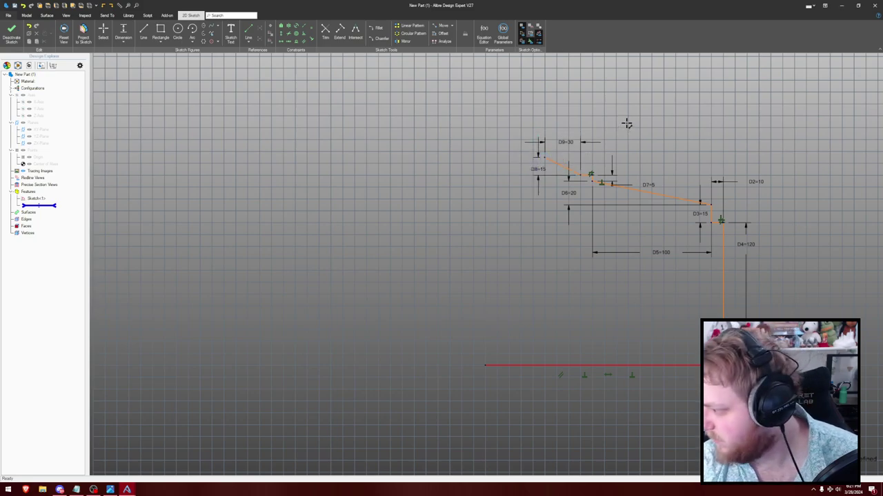
double_click(571, 139)
type("25")
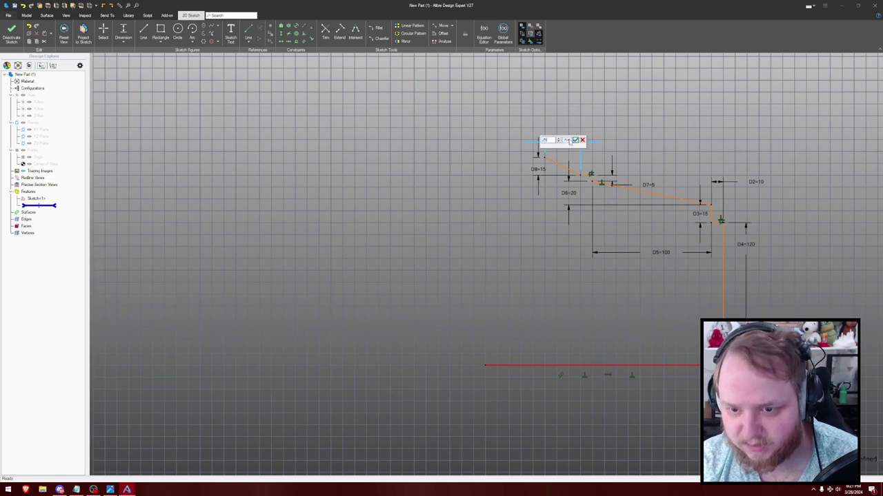
key("Return")
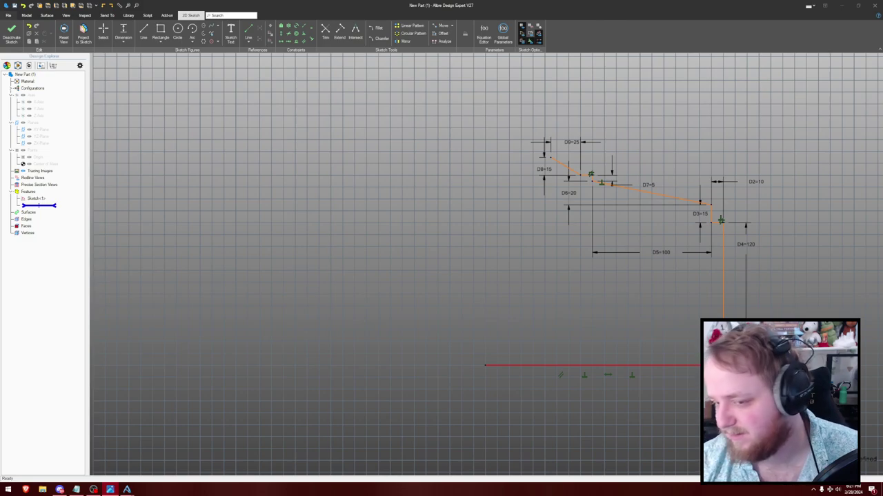
- Draw a shallow upward-bulging arc with a chord of about 34 mm from the uppermost sloped line's free end, and slightly adjust its far endpoint
left_click(534, 6)
left_click(193, 32)
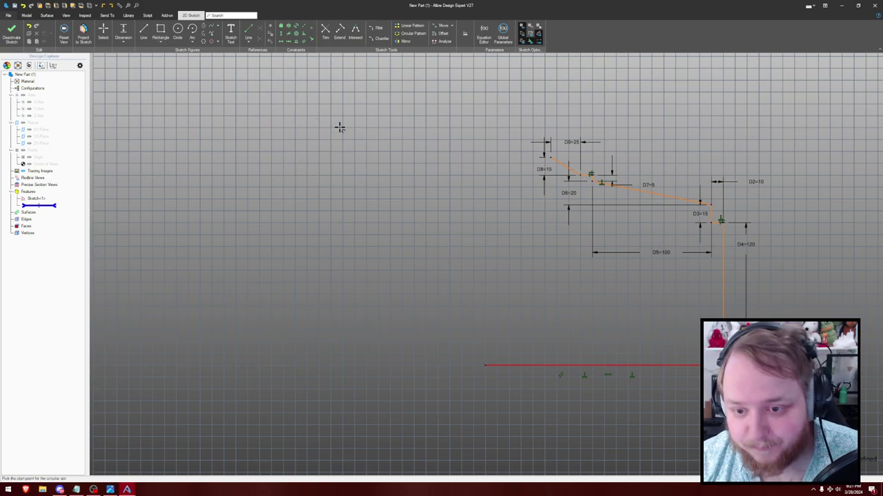
left_click(548, 156)
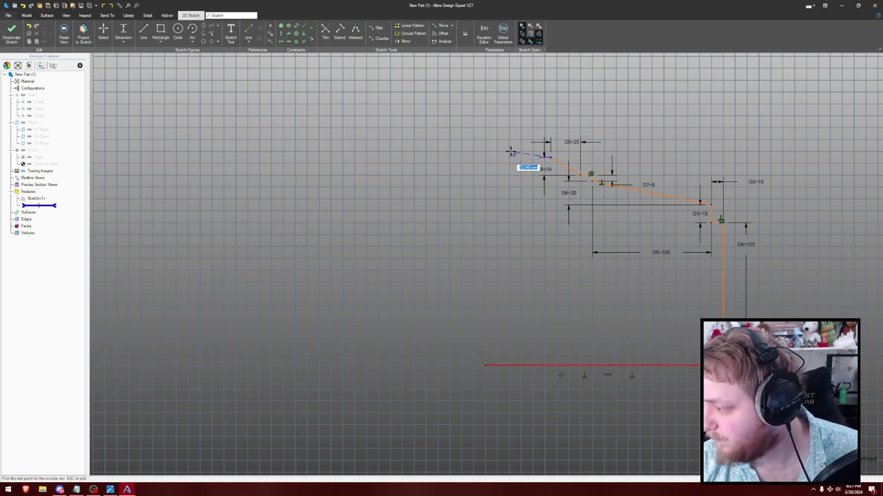
left_click(509, 152)
left_click(529, 148)
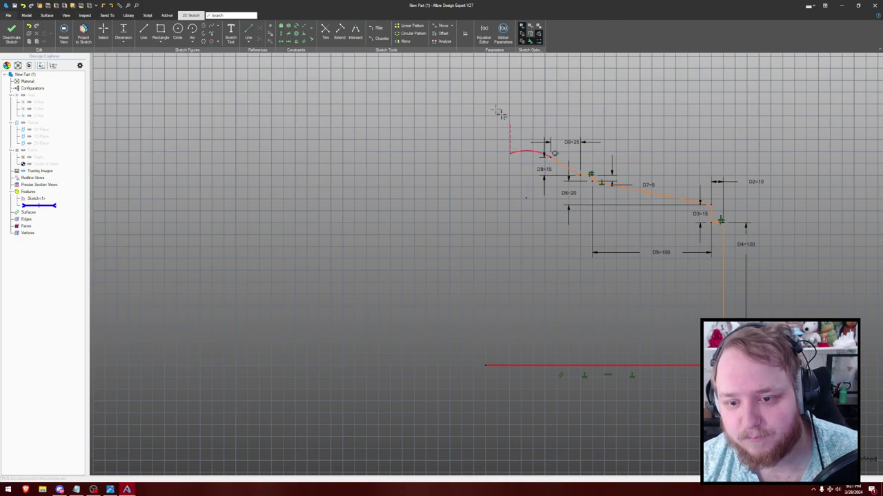
key("Escape")
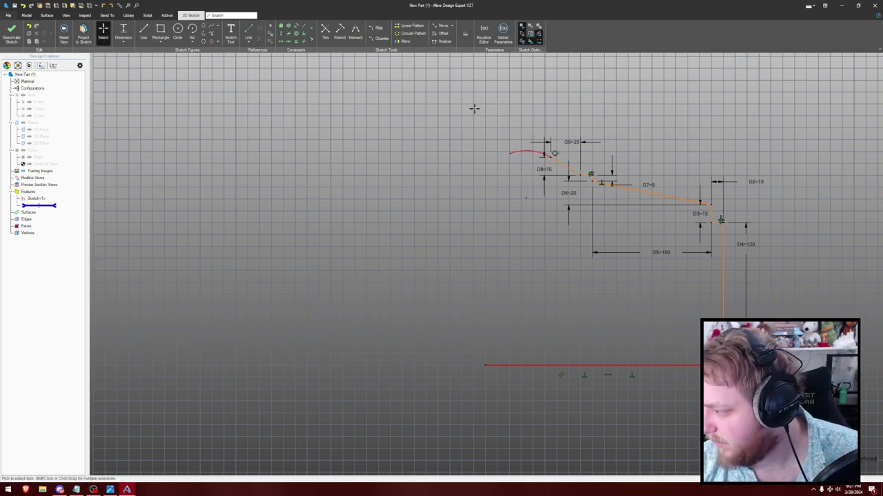
left_click_drag(510, 151, 514, 149)
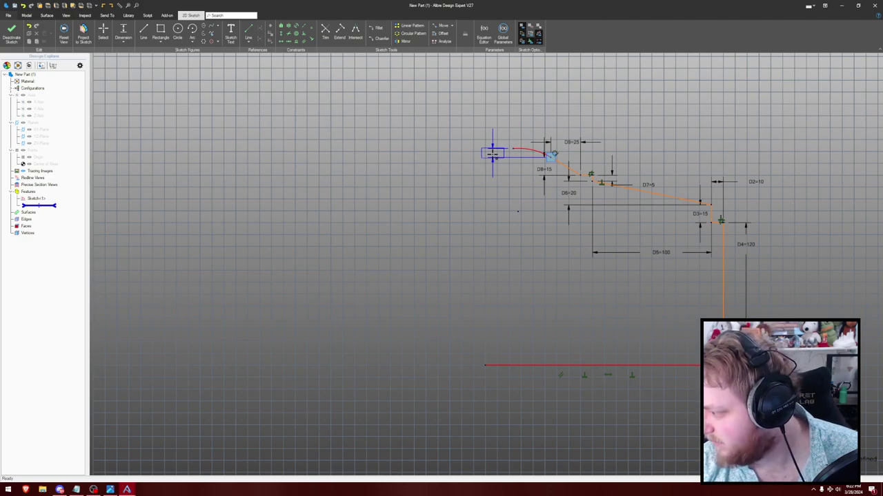
- Dimension the vertical distance between the arc's endpoints at 10 mm and reduce it to 7 mm
left_click(492, 154)
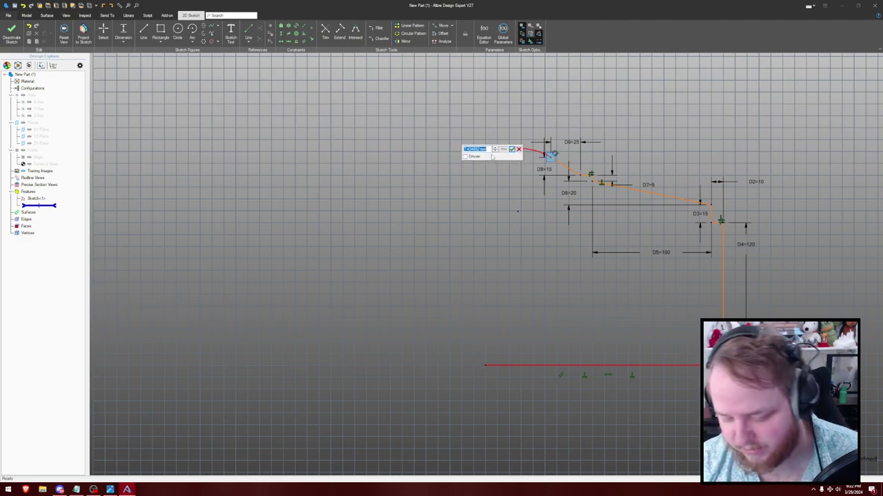
type("10")
key("Return")
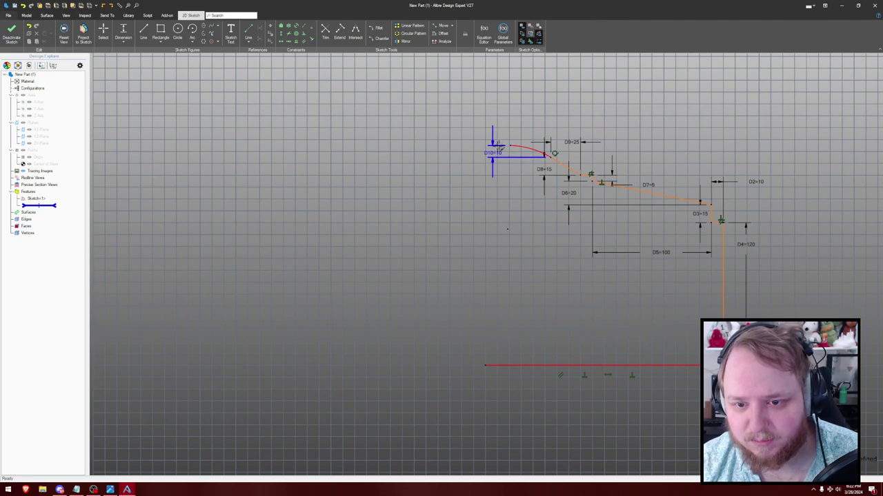
double_click(495, 154)
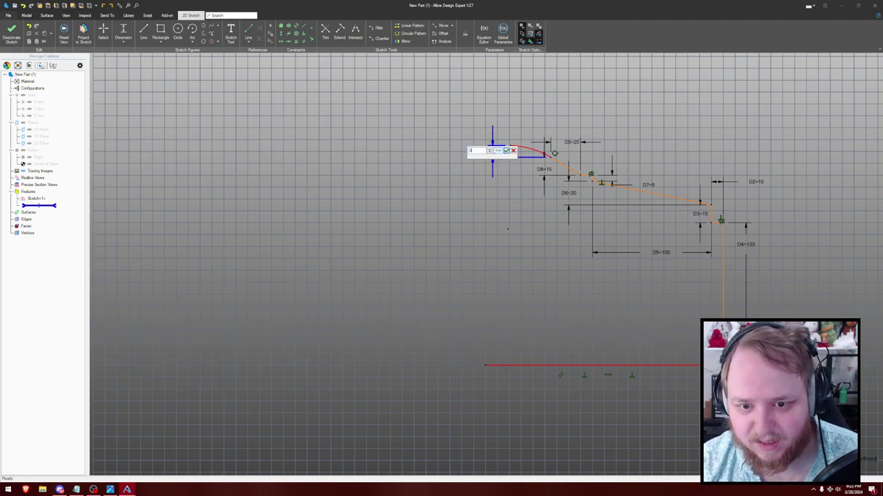
type("7")
key("Return")
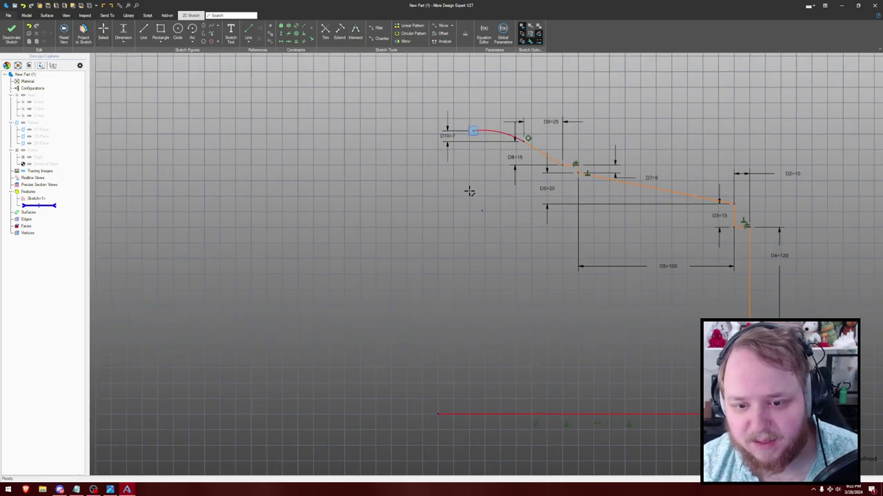
- Dimension the horizontal distance between the arc's endpoints, accepting the length as drawn
left_click(524, 140)
left_click(492, 87)
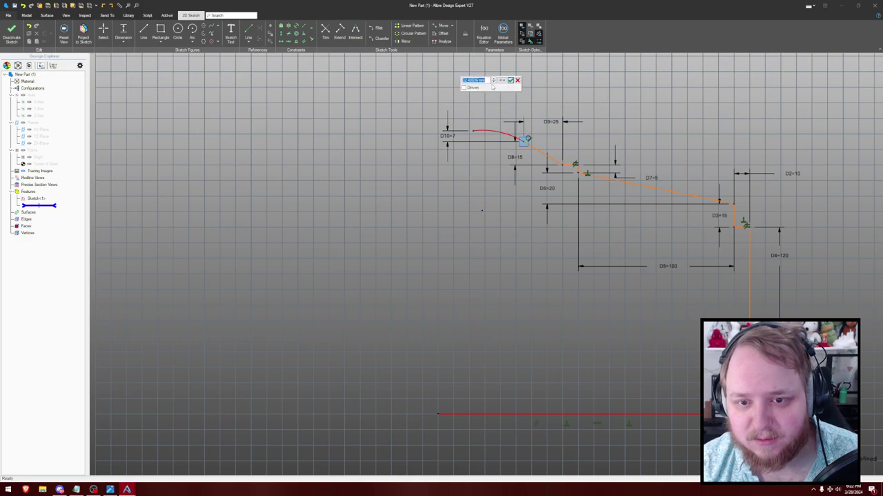
key("Return")
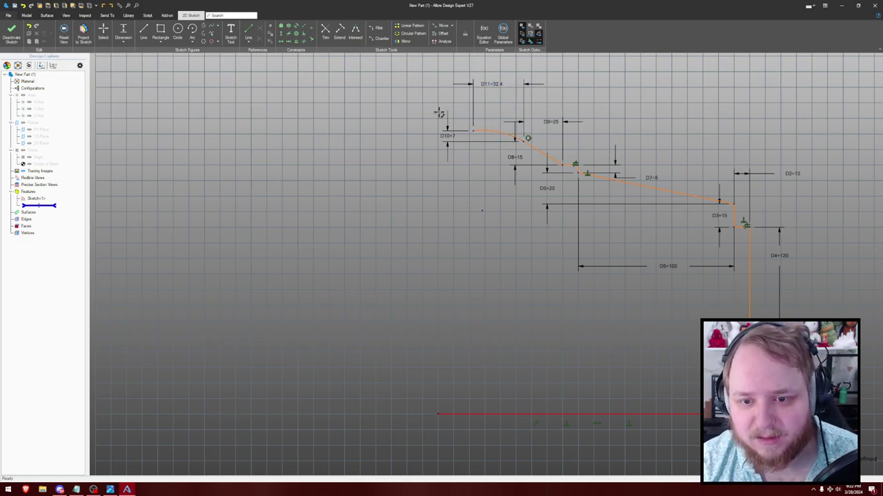
- Constrain the arc's free endpoint and the base line's free endpoint to be vertically aligned
scroll(452, 126, "down", 2)
scroll(397, 161, "down", 1)
middle_click_drag(379, 156, 437, 143)
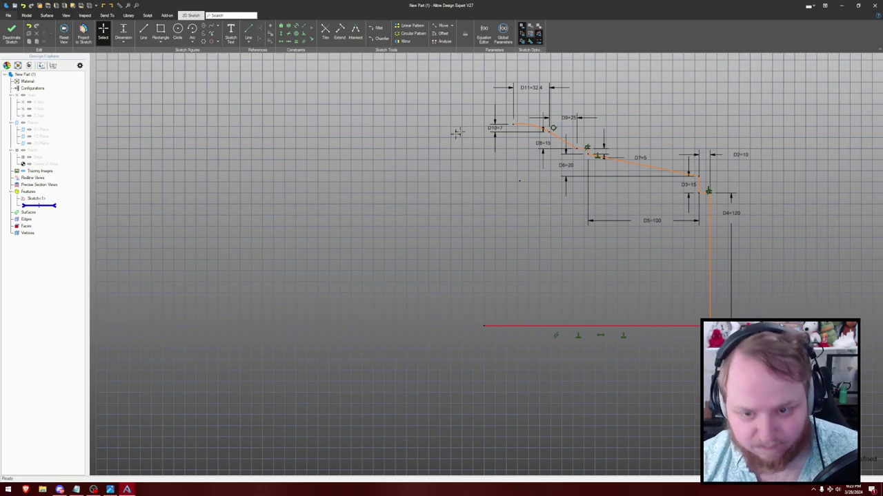
left_click(483, 325)
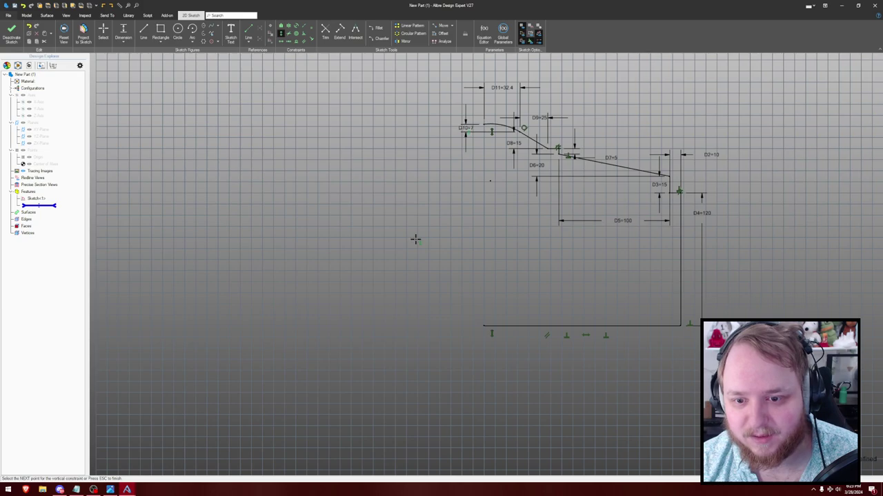
- Draw a horizontal reference line about 421 mm long outward from the base line's free endpoint, in line with the base
mouse_move(414, 236)
middle_mouse_down()
mouse_move(400, 235)
mouse_move(531, 242)
middle_mouse_up()
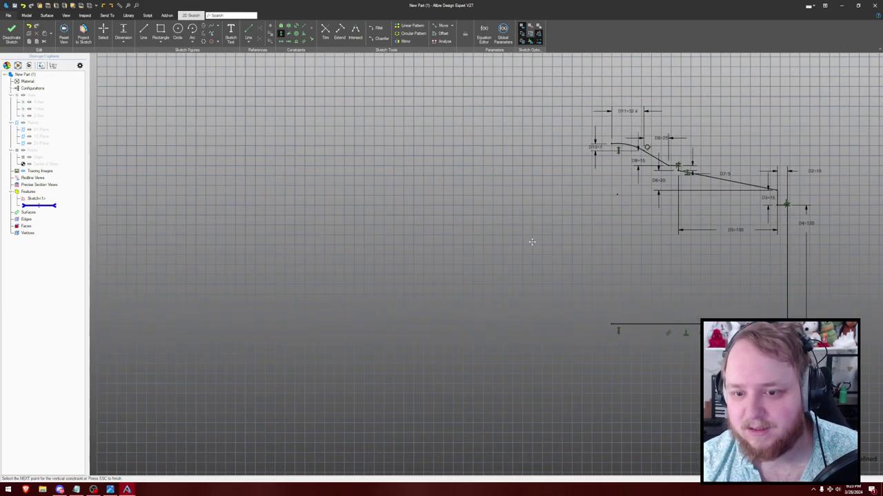
scroll(522, 242, "down", 2)
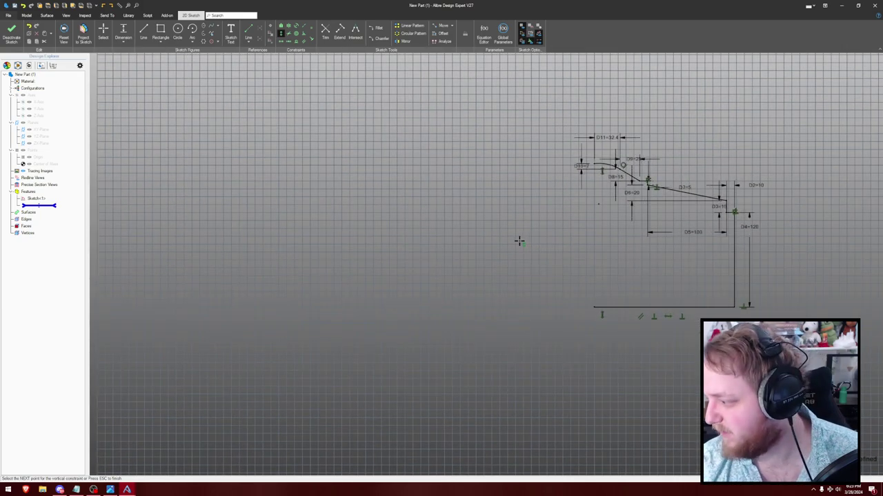
scroll(515, 241, "down", 2)
middle_click_drag(476, 251, 527, 249)
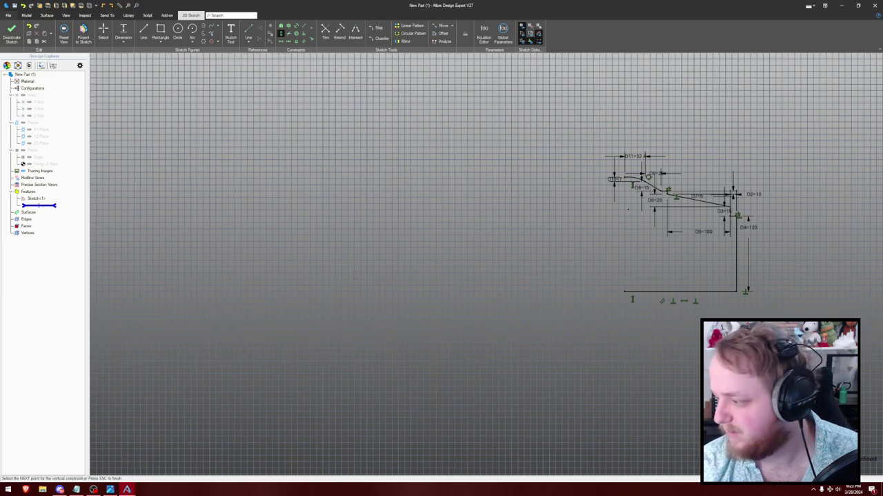
scroll(638, 254, "up", 5)
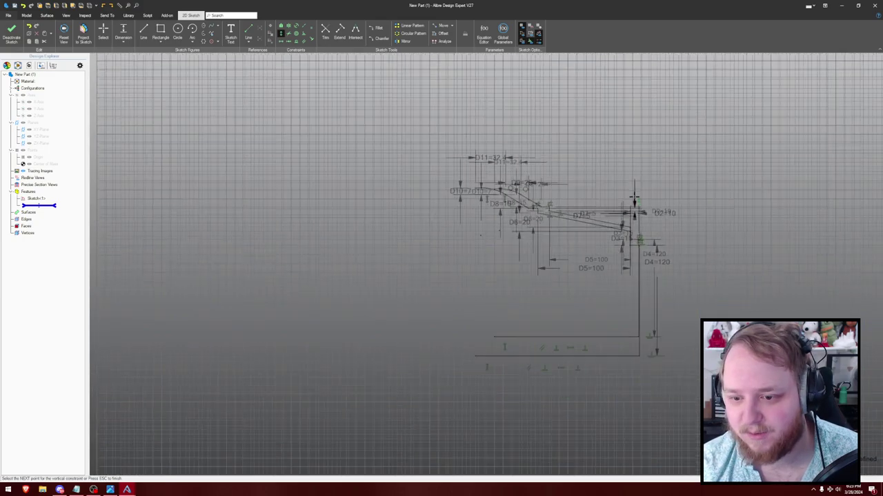
scroll(714, 188, "down", 3)
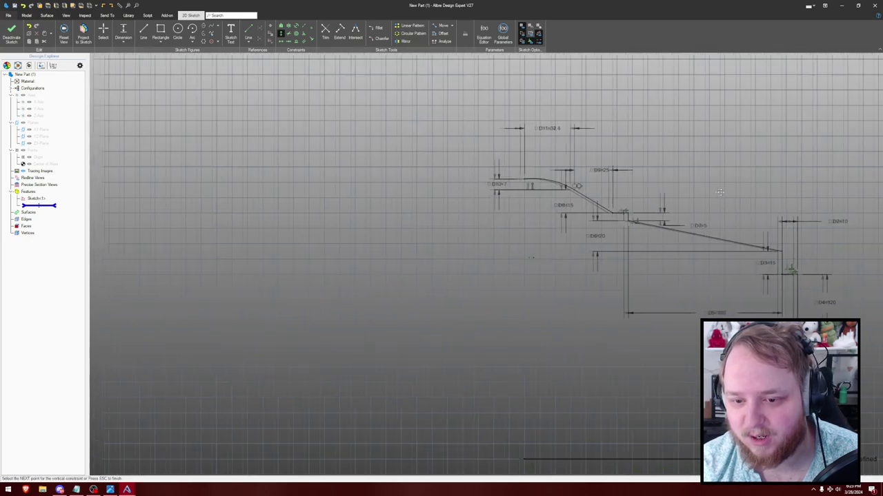
scroll(714, 187, "down", 3)
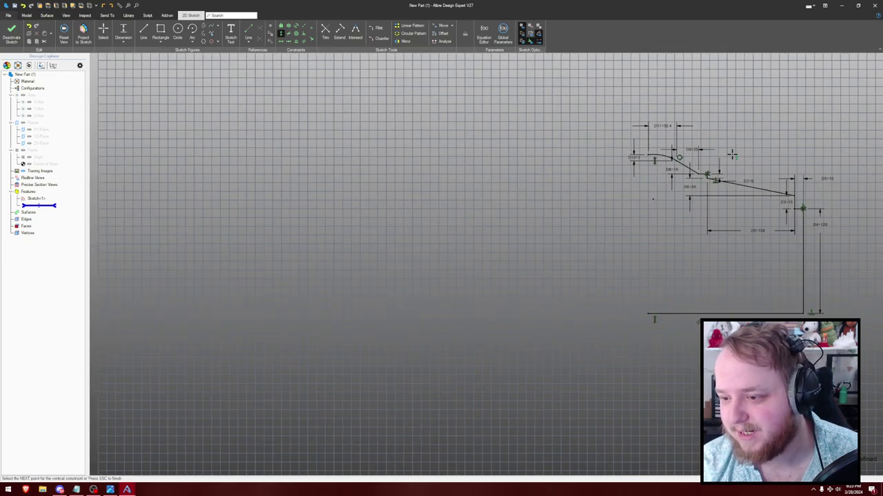
scroll(758, 152, "down", 3)
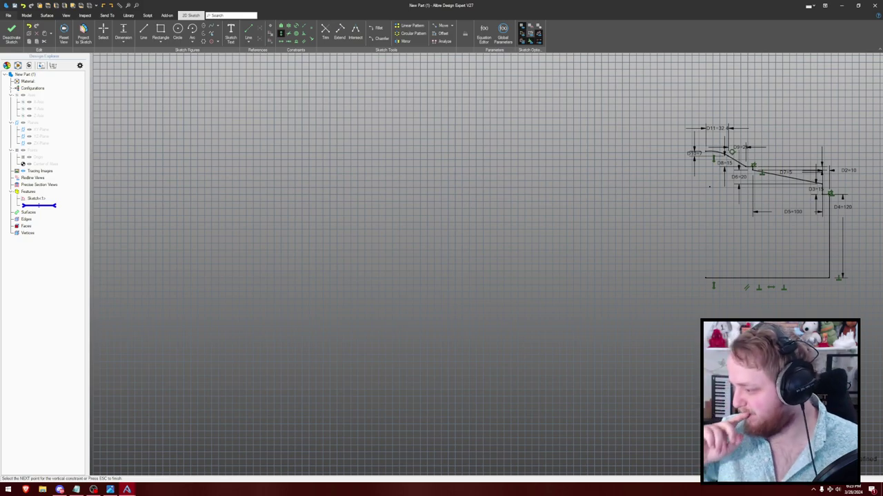
scroll(514, 262, "down", 3)
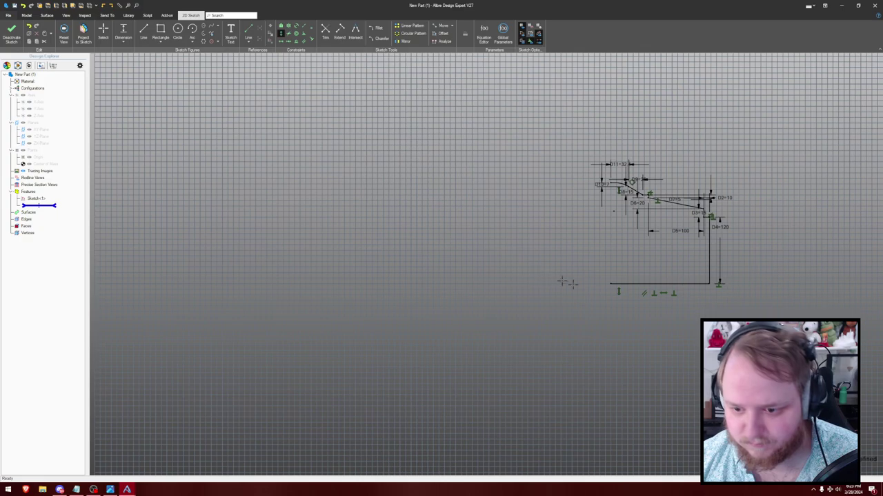
left_click(611, 283)
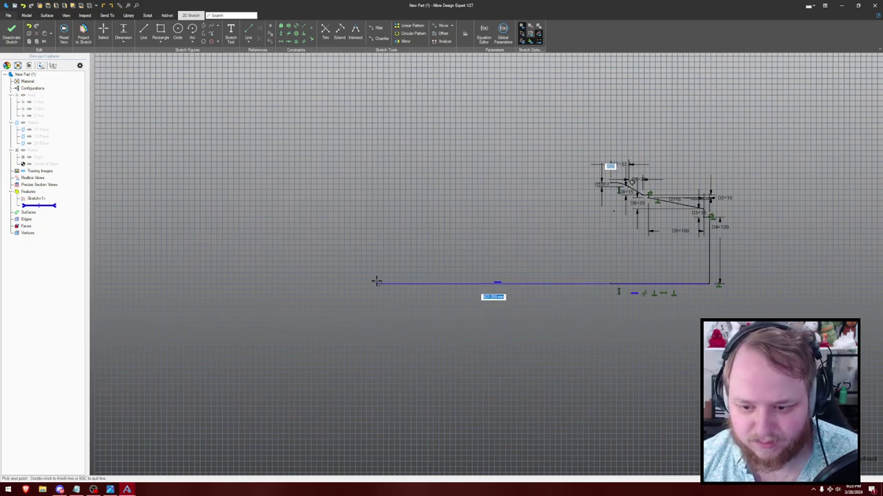
left_click(376, 284)
key("Escape")
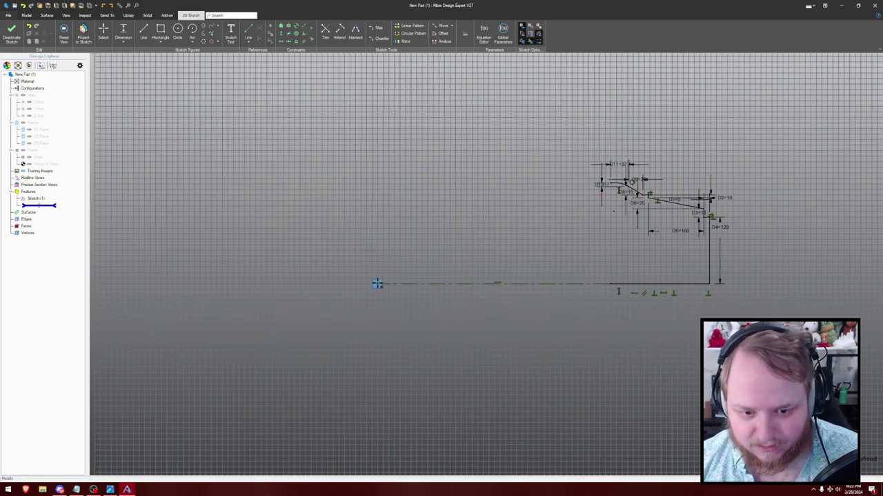
- Dimension the horizontal distance from the reference line's far end to the profile's lower outer corner at 1250 mm
left_click(708, 284)
left_click(555, 361)
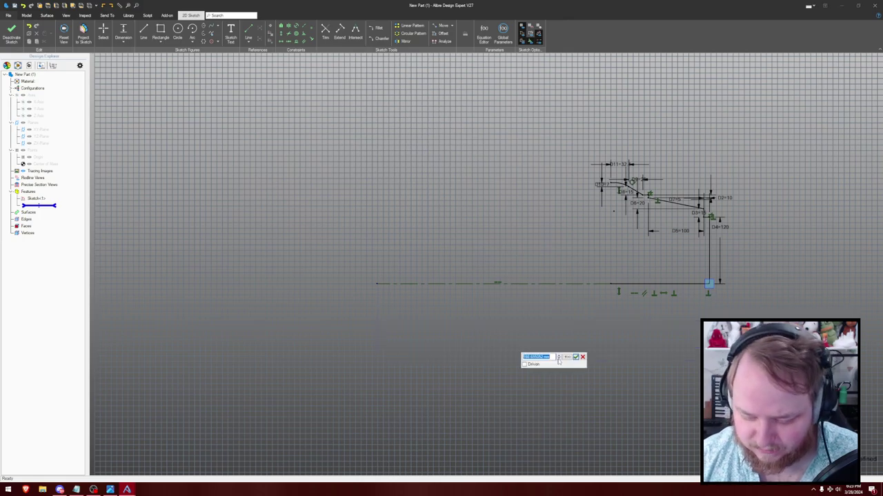
type("12501250")
key("Return")
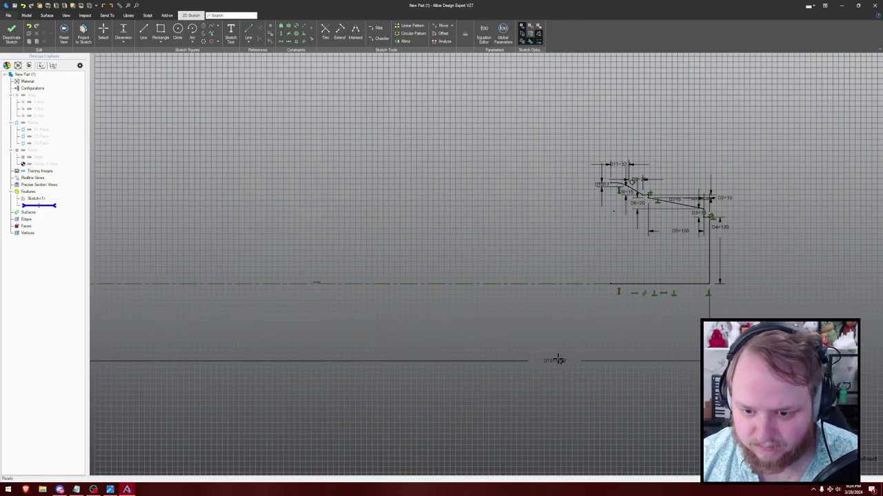
scroll(504, 331, "down", 2)
scroll(497, 280, "up", 1)
scroll(493, 276, "down", 2)
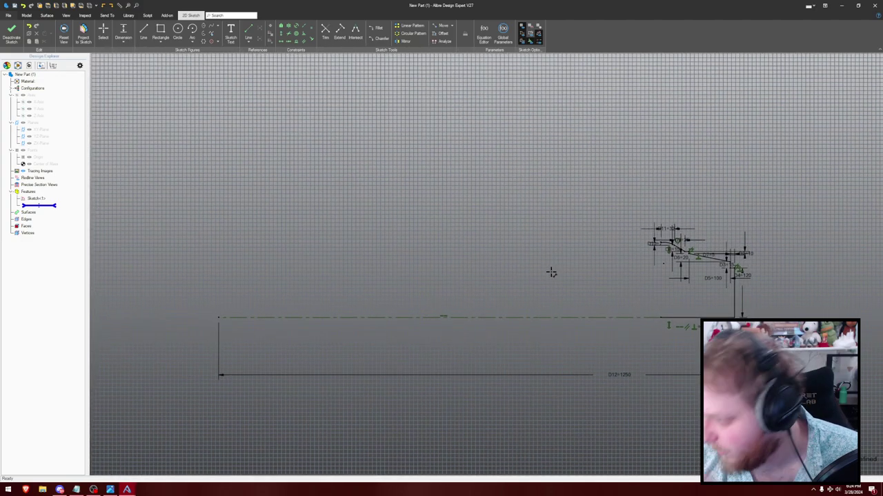
middle_click_drag(532, 258, 482, 235)
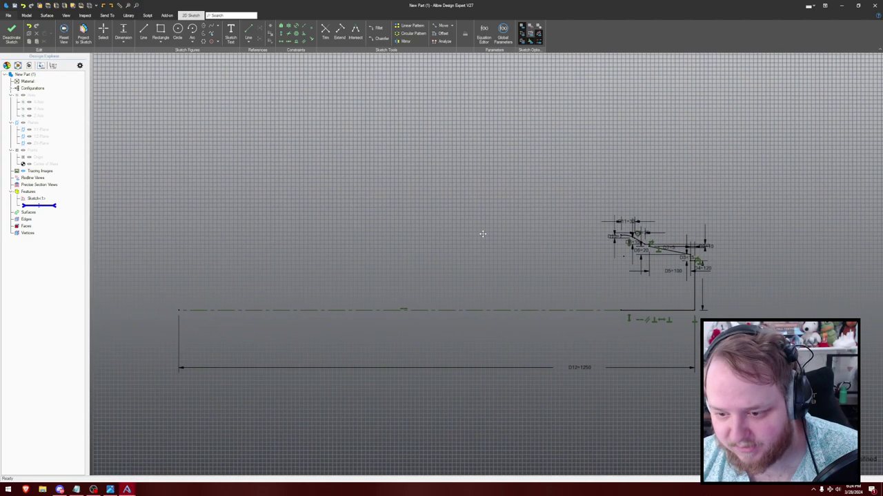
- Draw a long, gently descending line from the arc's free endpoint toward the far end of the horizontal reference line
left_click(333, 309)
left_click(189, 298)
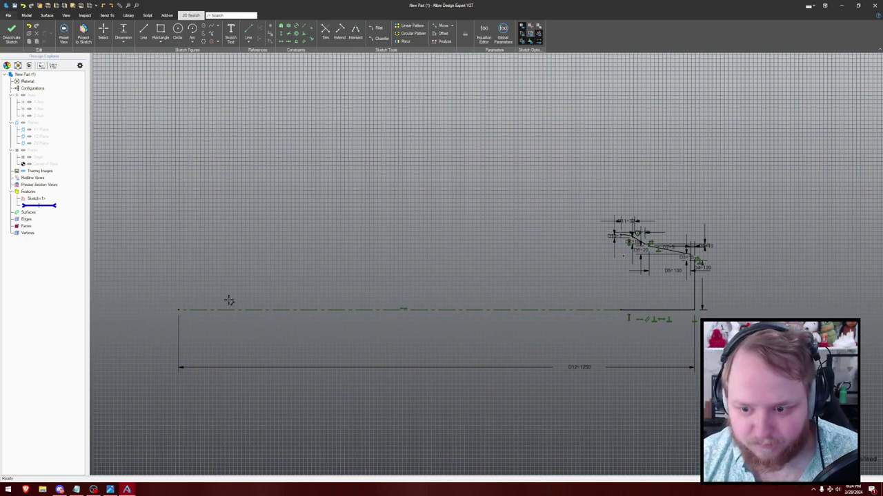
key("l")
scroll(510, 276, "up", 2)
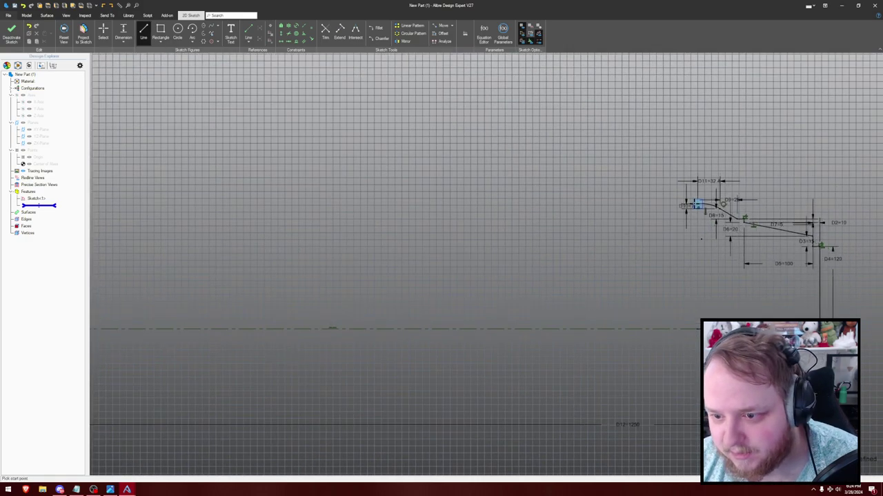
left_click(697, 206)
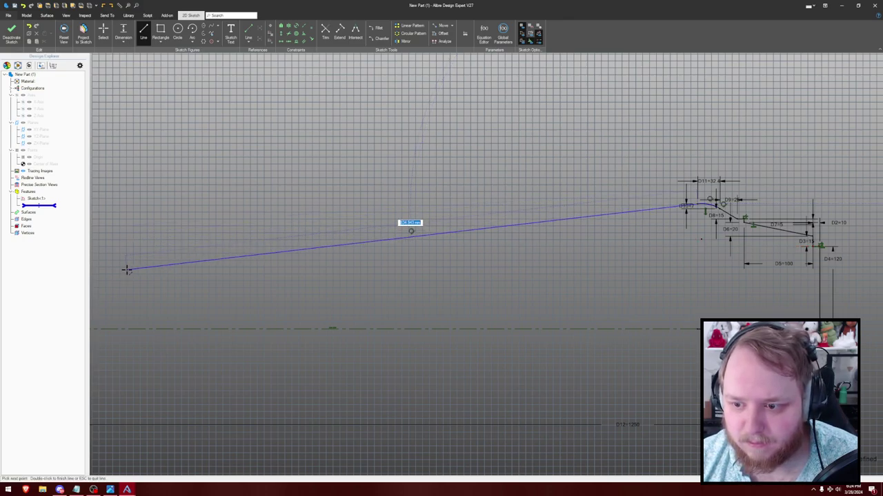
left_click(126, 269)
scroll(126, 268, "down", 1)
scroll(146, 243, "down", 2)
middle_click_drag(207, 214, 290, 216)
key("Escape")
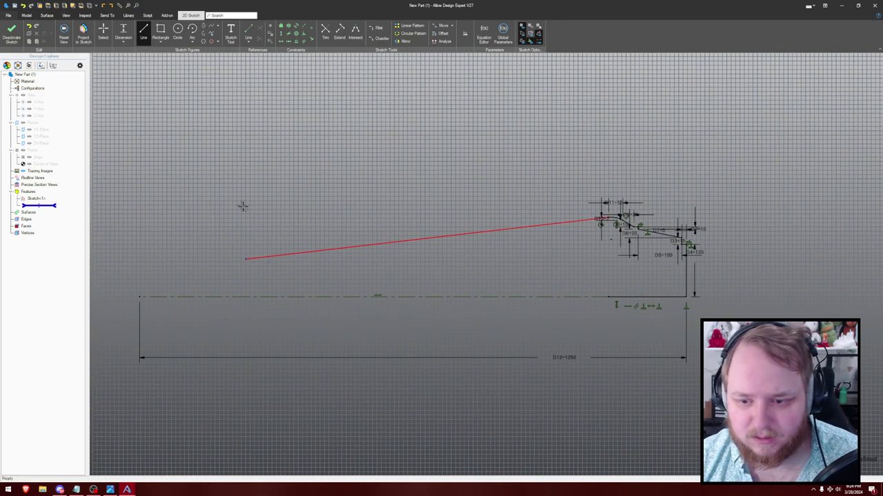
key("Escape")
scroll(341, 216, "up", 1)
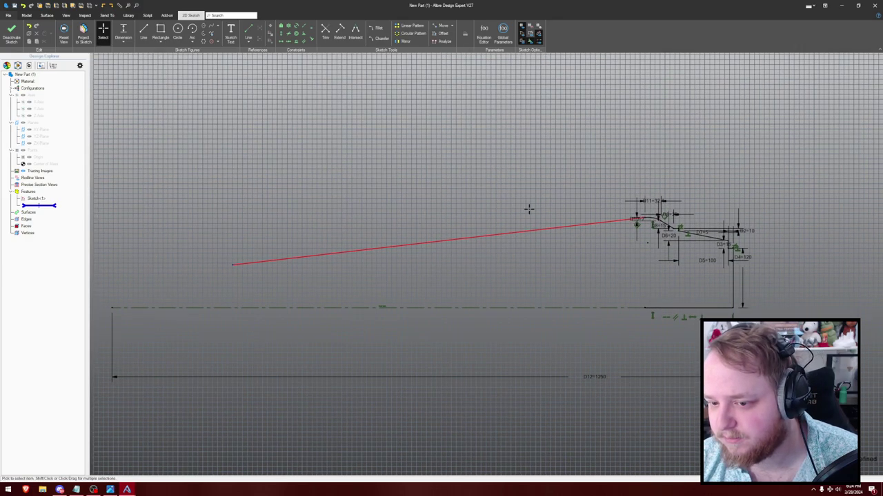
- Delete the arc's 7 mm height and 32.4 mm width dimensions and reposition the loosened arc freehand
scroll(528, 209, "up", 5)
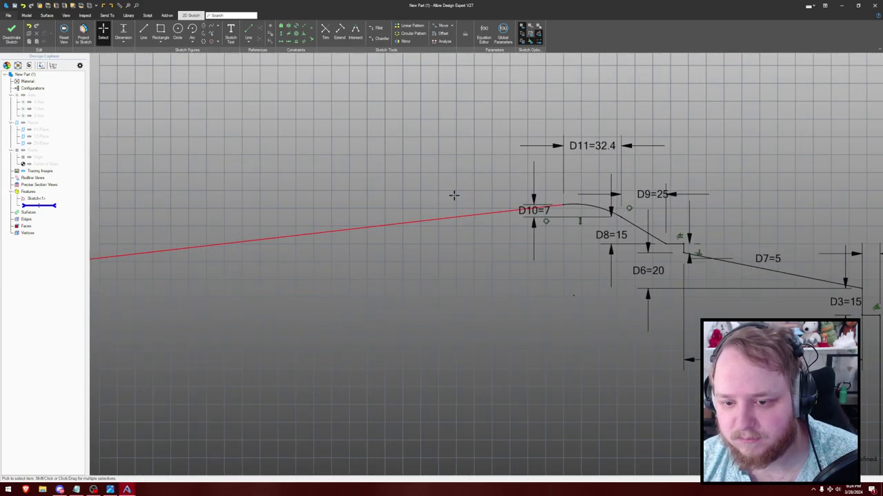
scroll(555, 211, "down", 3)
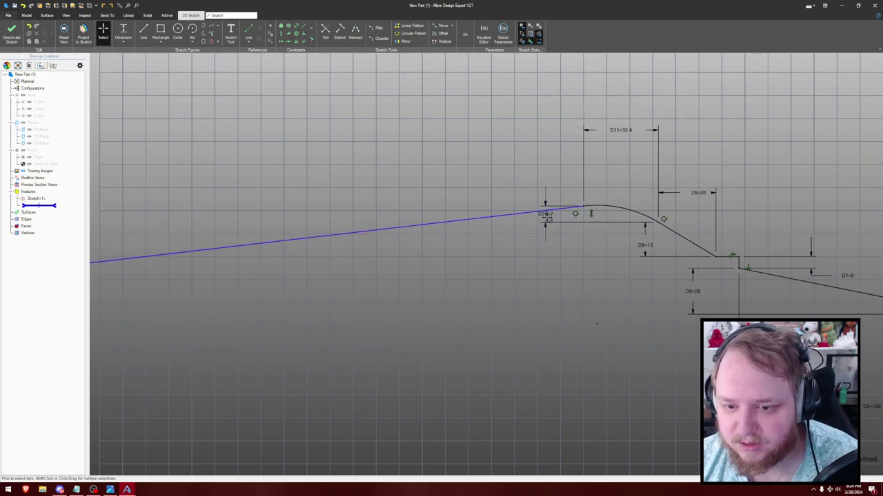
left_click(546, 218)
scroll(524, 186, "down", 5)
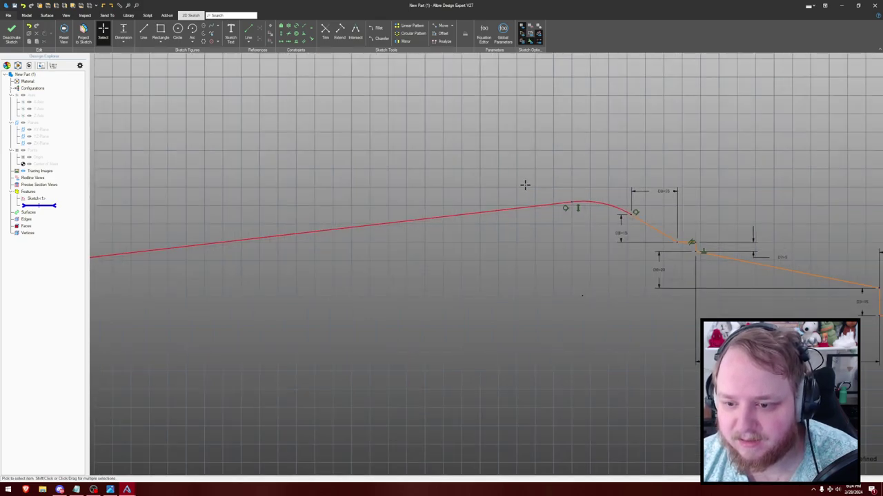
left_click_drag(584, 184, 587, 181)
scroll(517, 156, "down", 2)
mouse_move(376, 146)
middle_mouse_down()
mouse_move(639, 162)
mouse_move(419, 152)
mouse_move(507, 155)
mouse_move(476, 156)
mouse_move(500, 157)
mouse_move(465, 175)
mouse_move(435, 177)
middle_mouse_up()
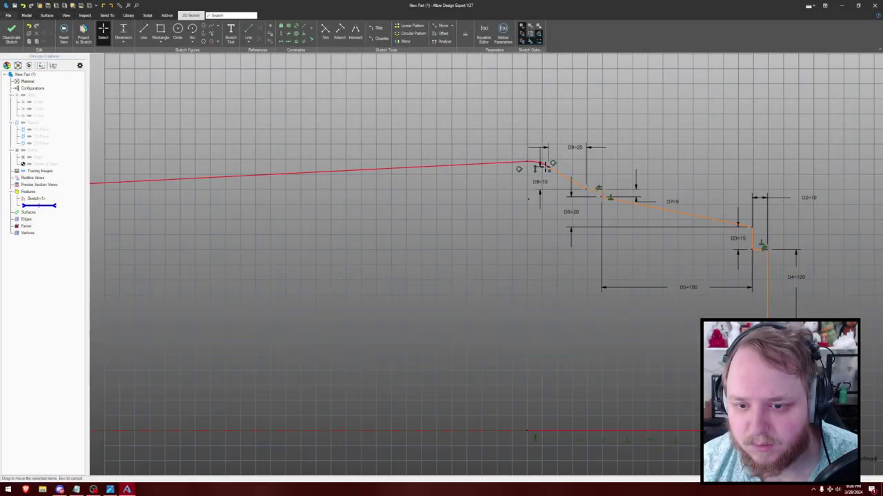
mouse_move(543, 167)
left_mouse_down()
mouse_move(557, 165)
mouse_move(532, 166)
mouse_move(513, 148)
left_mouse_up()
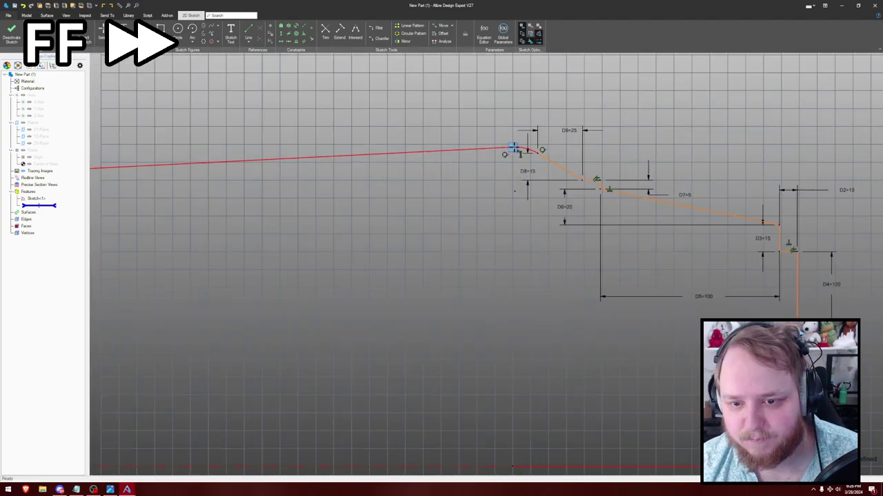
- Try dimensioning the vertical distance between the arc's upper endpoint and the short base line's inner endpoint at 200 mm
left_click(513, 147)
scroll(521, 259, "down", 1)
left_click(522, 356)
left_click(504, 217)
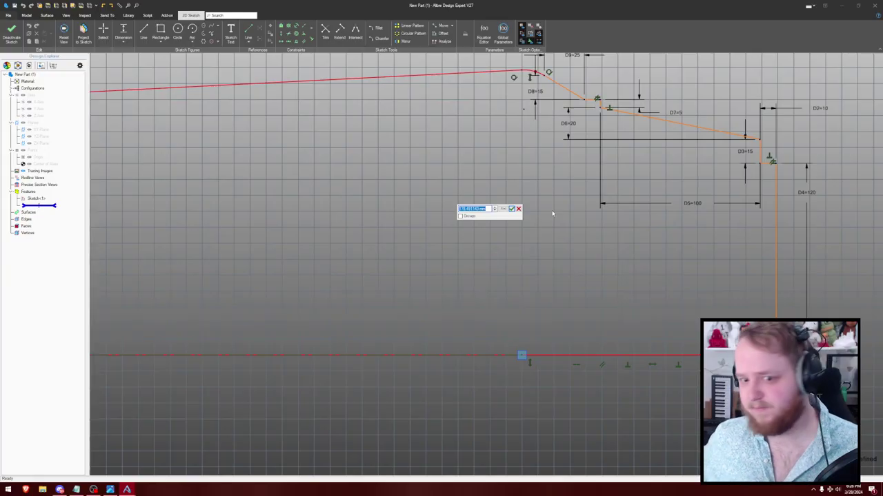
type("200")
key("Return")
scroll(563, 182, "down", 5)
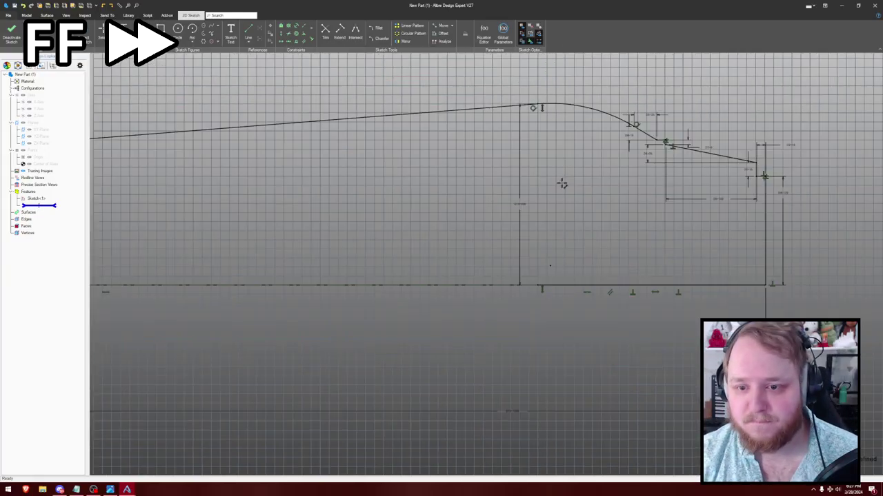
- Adjust the long sloping line and its junction with the arc freehand
scroll(561, 179, "up", 2)
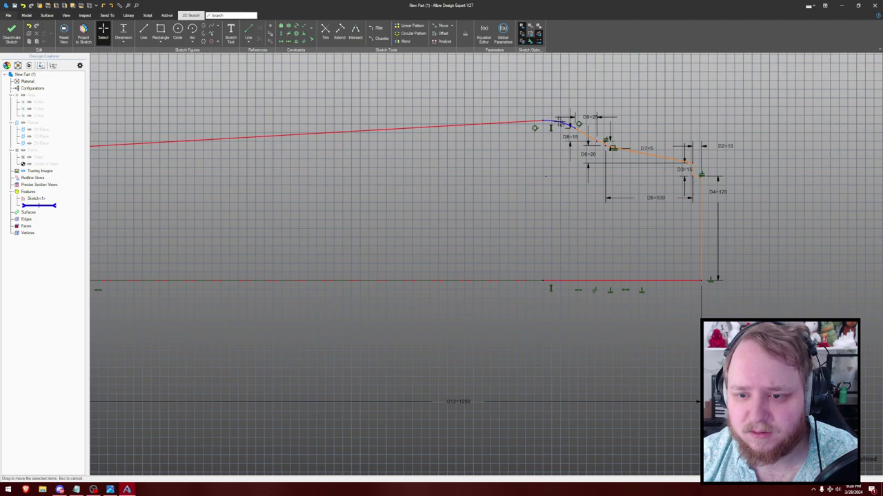
scroll(578, 123, "up", 3)
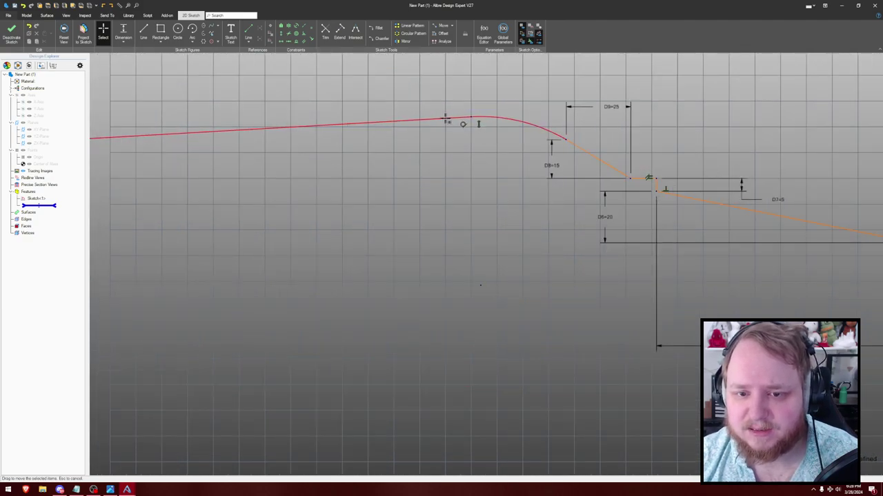
mouse_move(444, 118)
left_mouse_down()
mouse_move(414, 120)
mouse_move(450, 114)
mouse_move(396, 122)
mouse_move(404, 115)
mouse_move(453, 122)
mouse_move(368, 120)
mouse_move(393, 118)
mouse_move(388, 101)
mouse_move(496, 131)
mouse_move(498, 121)
mouse_move(493, 132)
mouse_move(520, 125)
mouse_move(473, 129)
mouse_move(484, 126)
left_mouse_up()
scroll(522, 107, "down", 8)
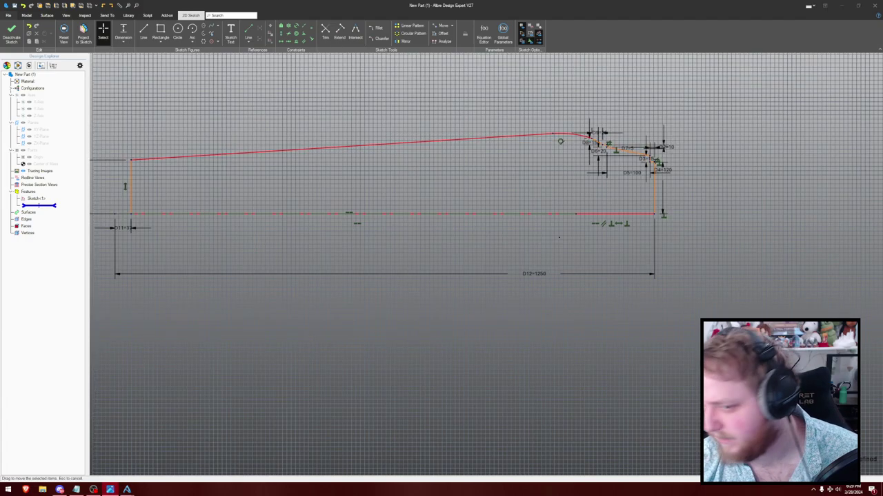
scroll(694, 248, "down", 3)
scroll(567, 222, "up", 4)
scroll(575, 218, "down", 2)
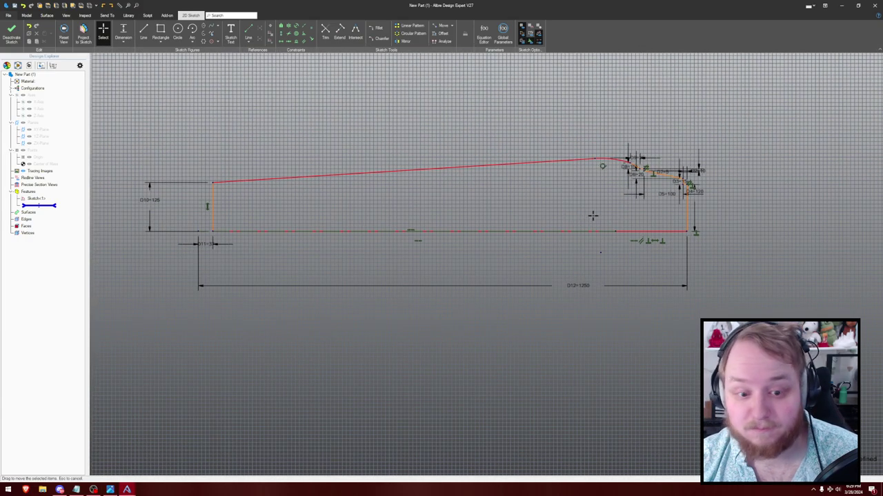
- Dimension the horizontal length of the long base line from the vertical end line, accepting the length as drawn
key("Escape")
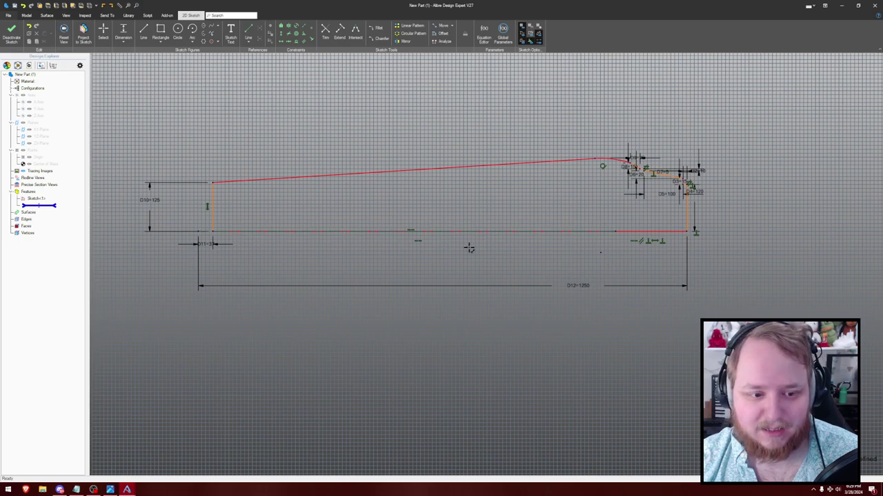
left_click(366, 232)
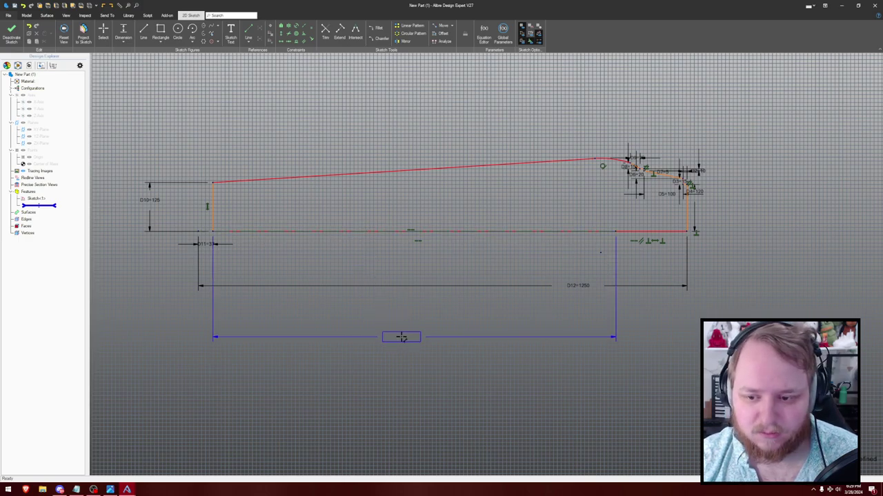
left_click(401, 331)
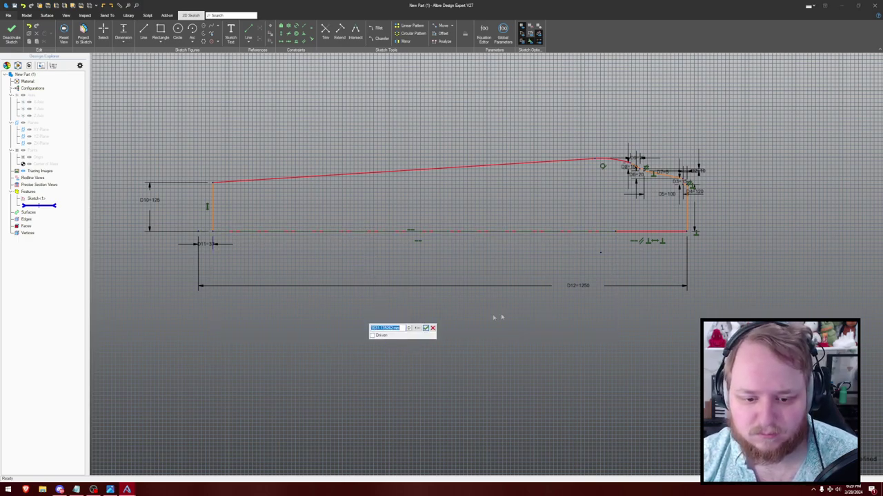
key("Return")
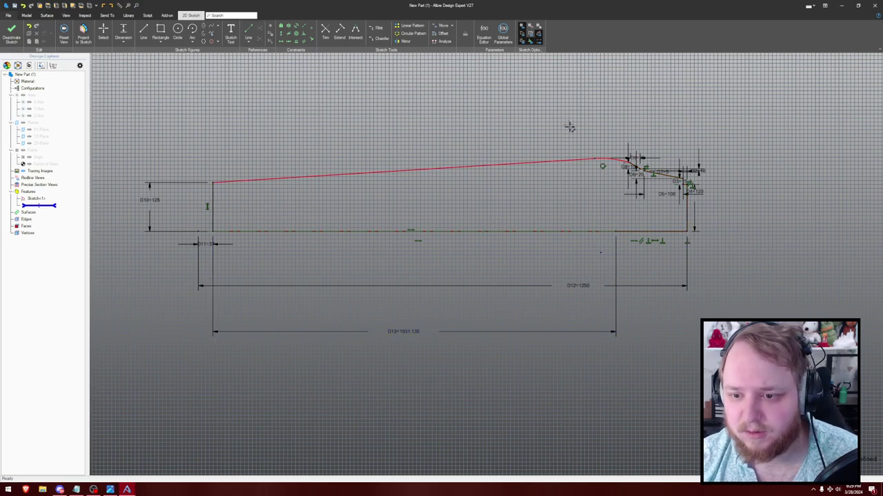
- Dimension the height difference between the two ends of the long sloping line at 60 mm
scroll(569, 127, "up", 2)
scroll(611, 136, "down", 3)
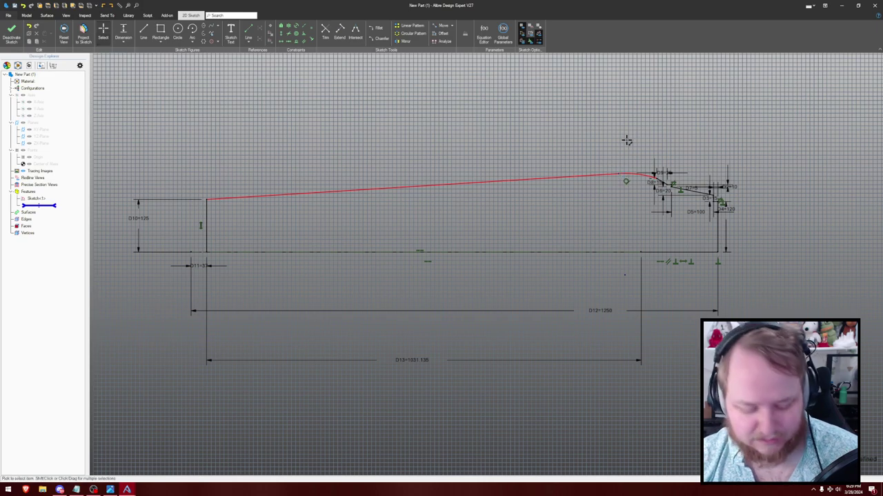
left_click(208, 196)
left_click(209, 192)
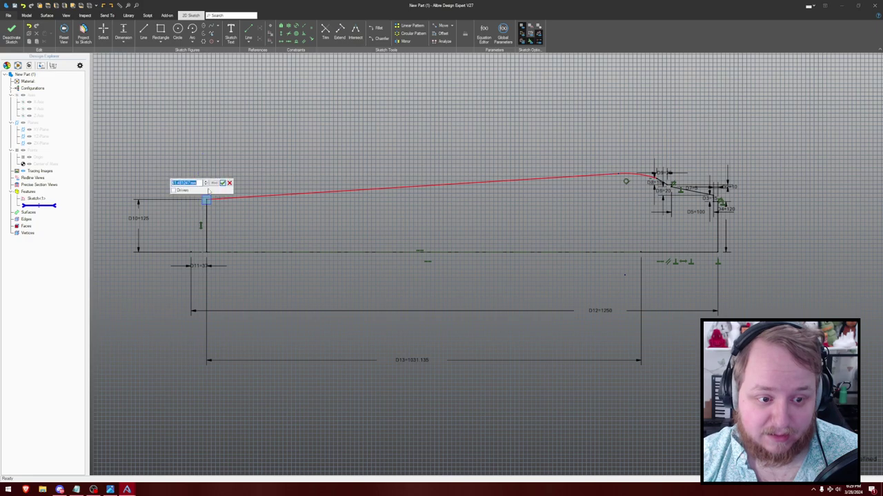
key("Return")
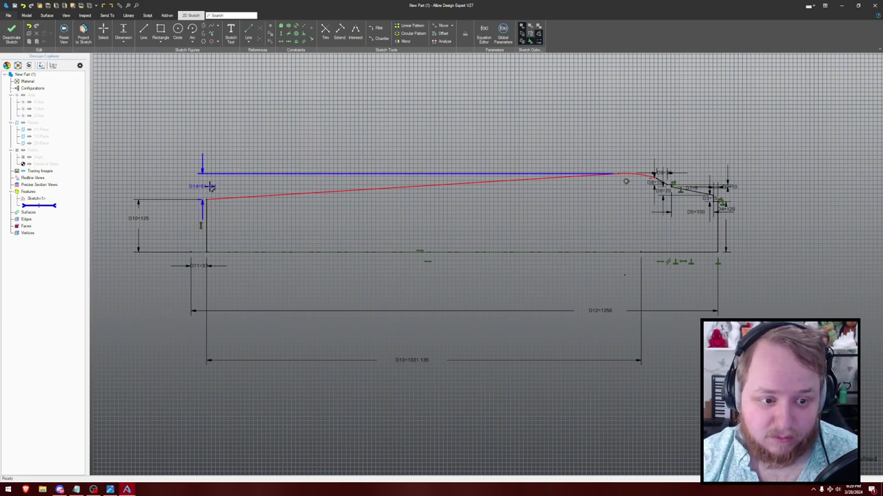
double_click(211, 186)
type("60")
key("Return")
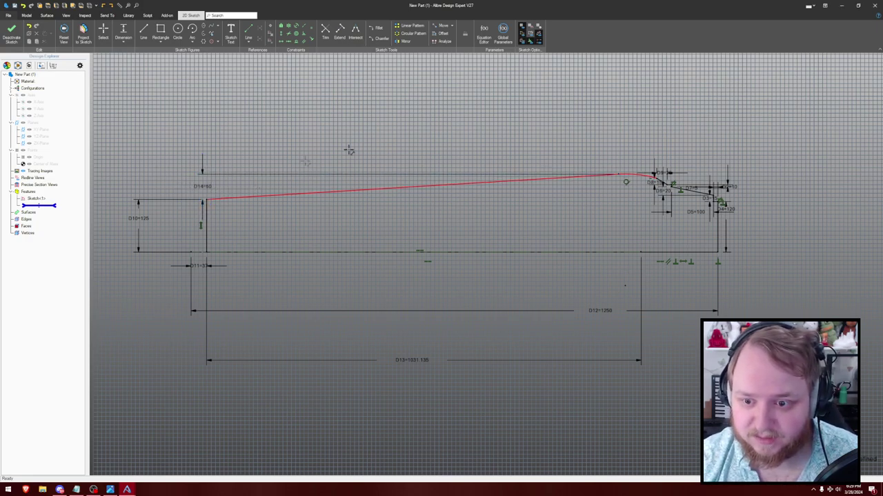
- Dimension the radius of the arc joining the long slope to the stepped end, accepting the radius as drawn
scroll(654, 174, "up", 2)
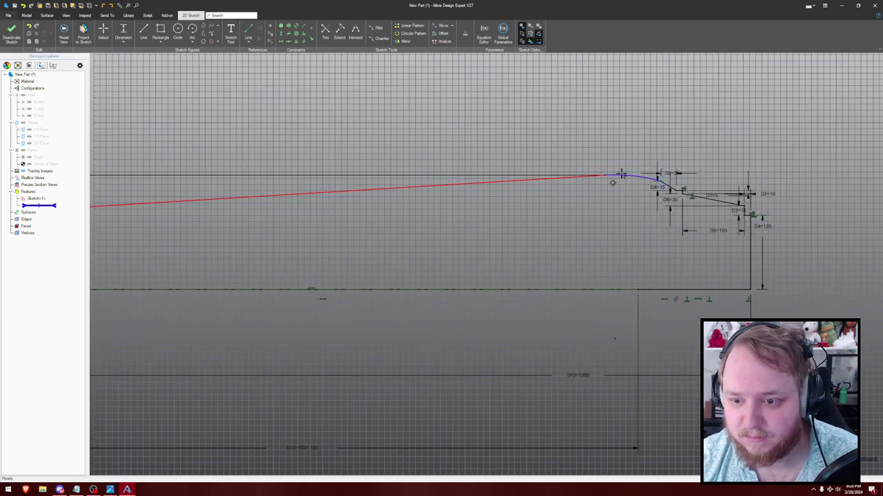
scroll(605, 152, "up", 1)
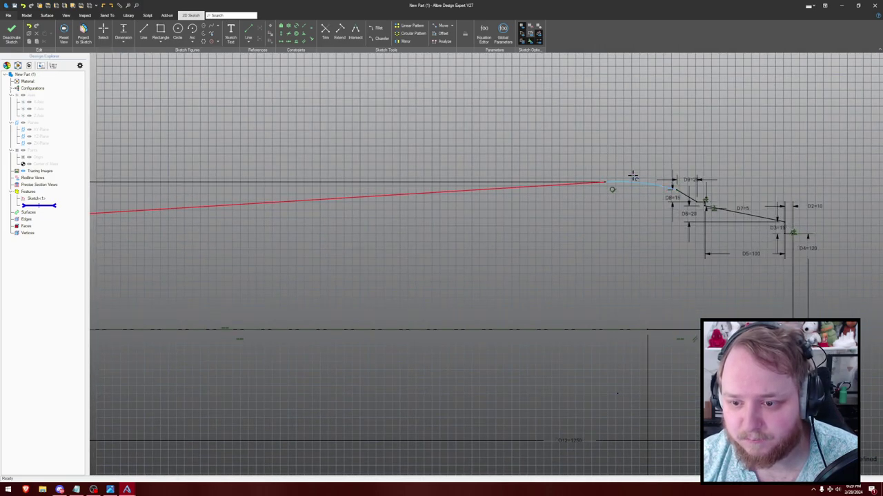
left_click(631, 178)
left_click(666, 127)
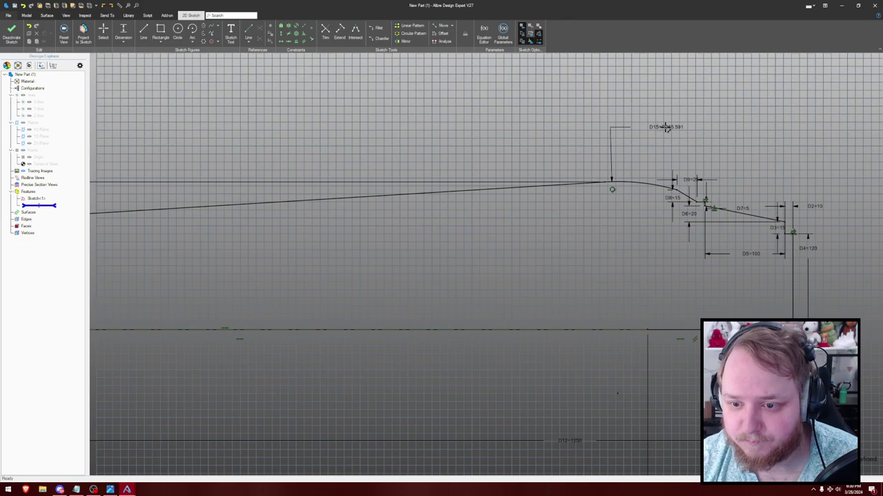
scroll(570, 154, "down", 3)
middle_click_drag(495, 123, 536, 138)
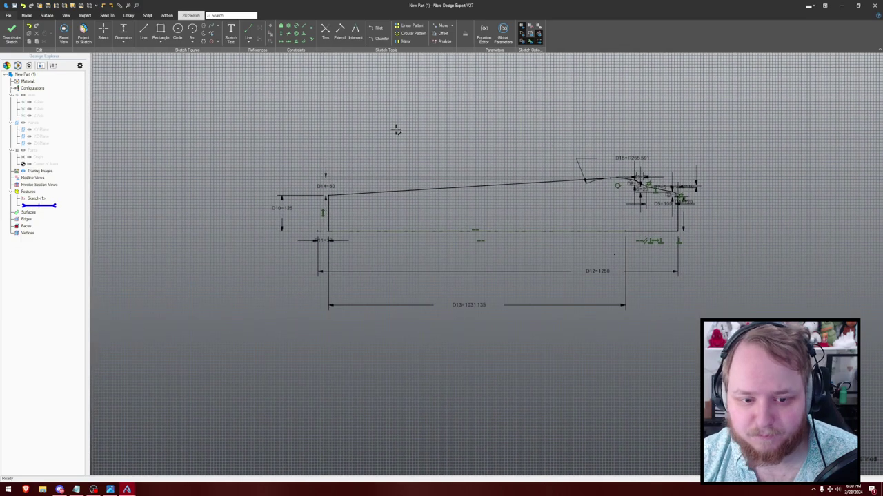
mouse_move(471, 118)
middle_mouse_down()
mouse_move(335, 117)
mouse_move(378, 114)
middle_mouse_up()
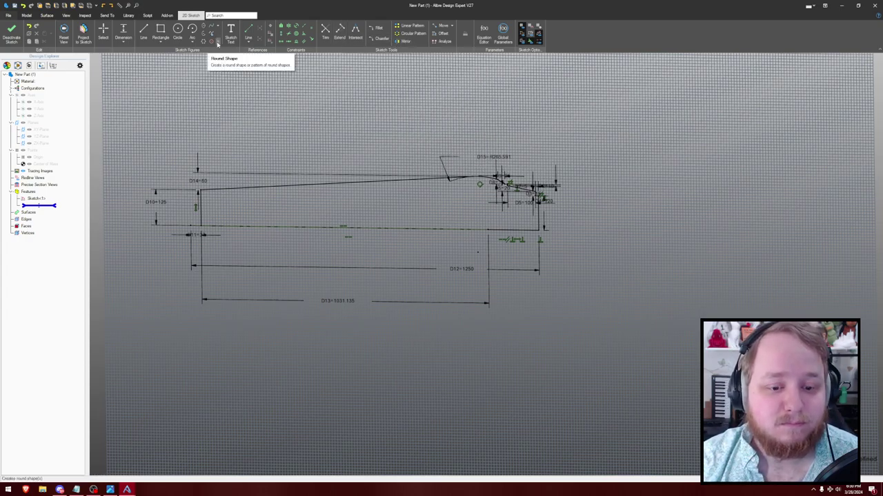
- Finish the sketch and revolve the closed profile 360° about the X-axis
left_click(12, 32)
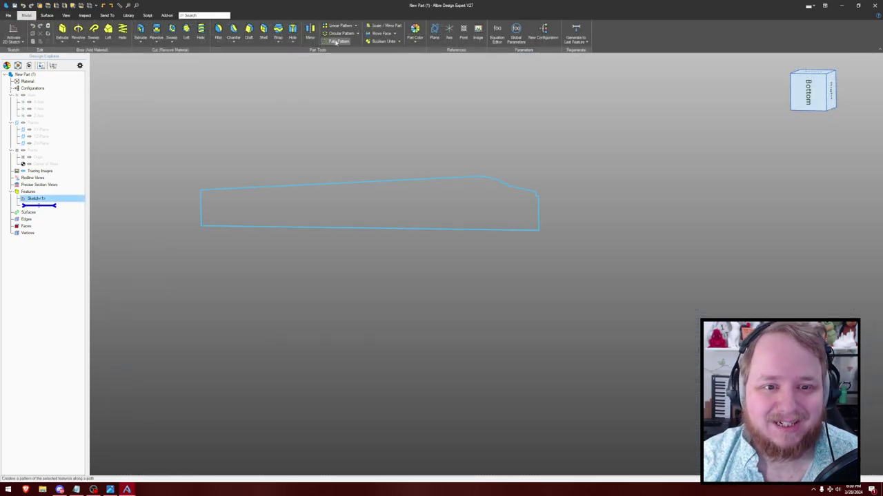
left_click(78, 31)
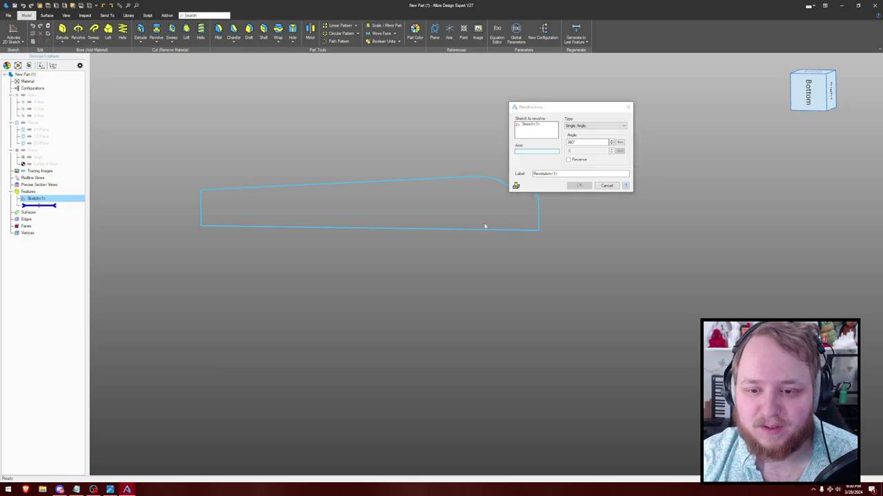
key("ctrl+shift+r")
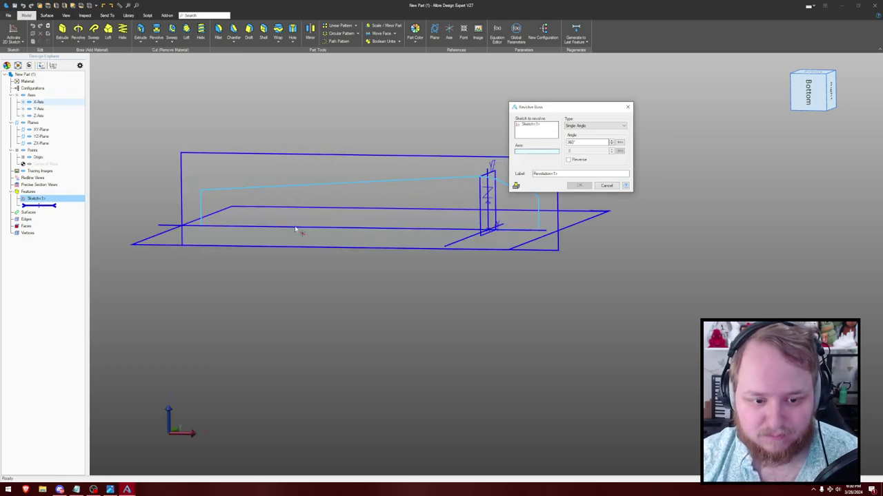
left_click(297, 229)
left_click(581, 186)
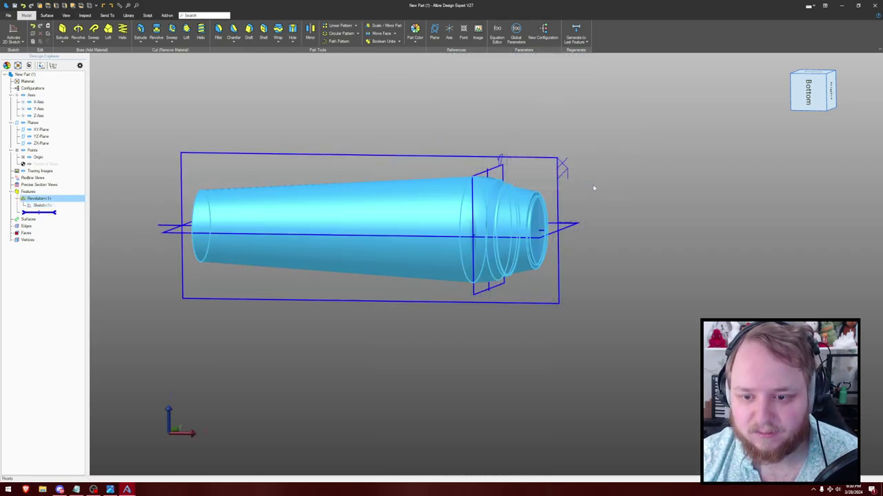
left_click(636, 179)
middle_click_drag(635, 179, 378, 164)
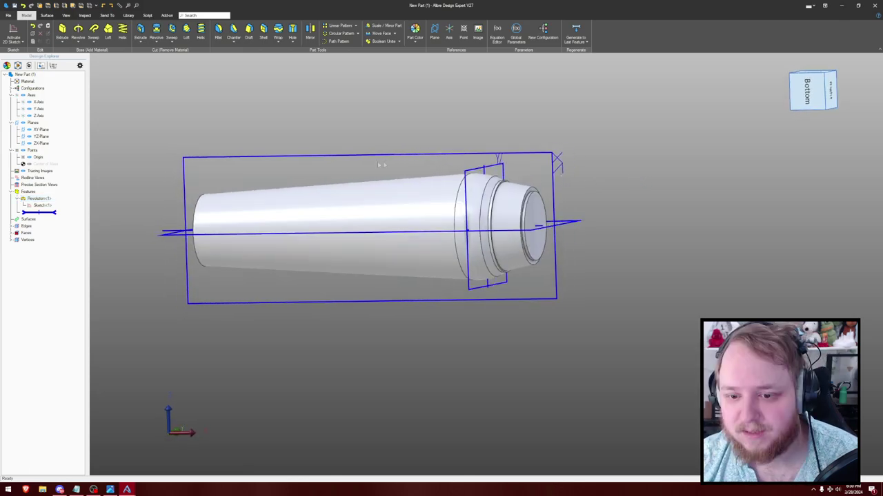
- Reopen the revolve's sketch and draw a five-segment stepped line chain outward from the end line, starting about 6 mm above the base line
double_click(42, 205)
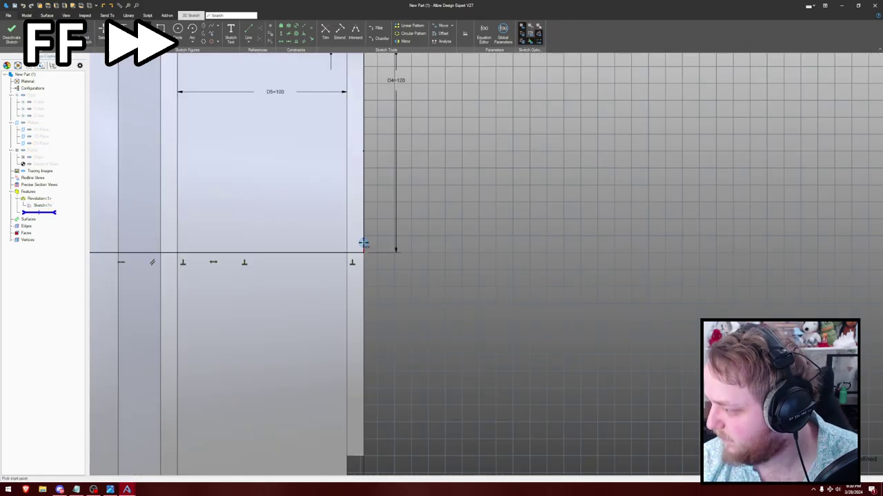
left_click(363, 253)
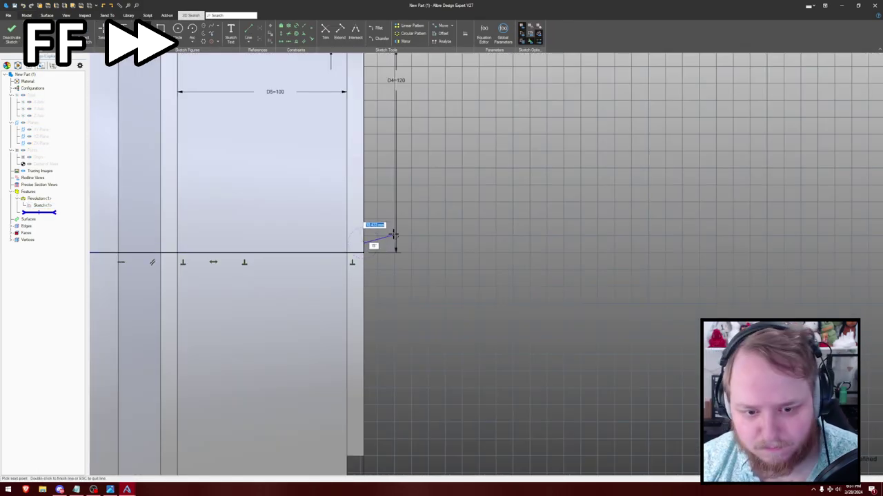
left_click(417, 227)
left_click(418, 205)
double_click(423, 205)
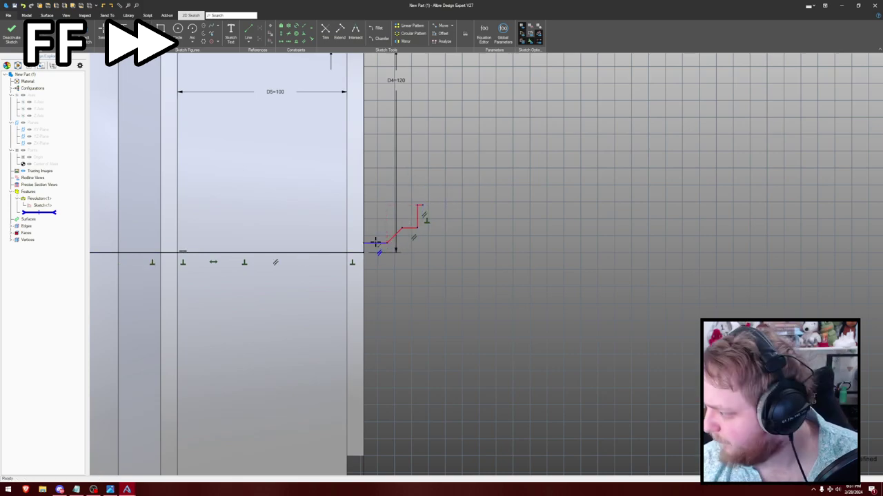
- Dimension the first flat of the stepped chain 3 mm above the base line
left_click(375, 243)
left_click(354, 252)
left_click(311, 248)
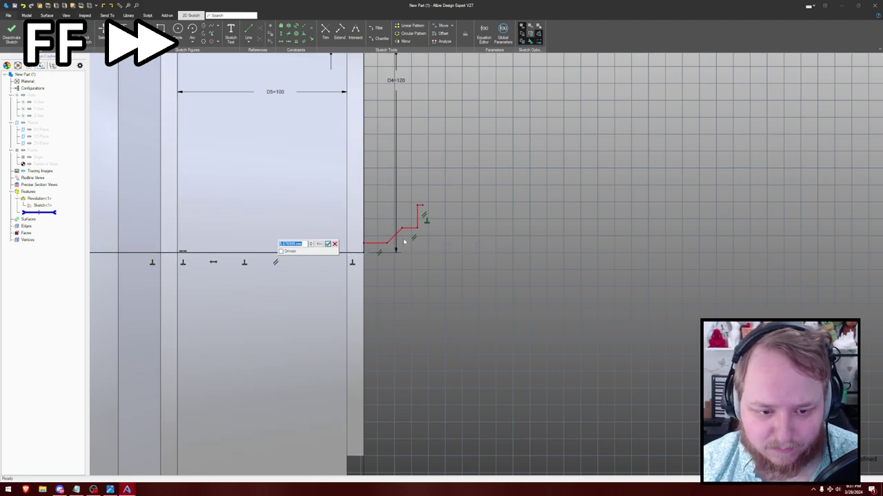
key("Return")
double_click(308, 246)
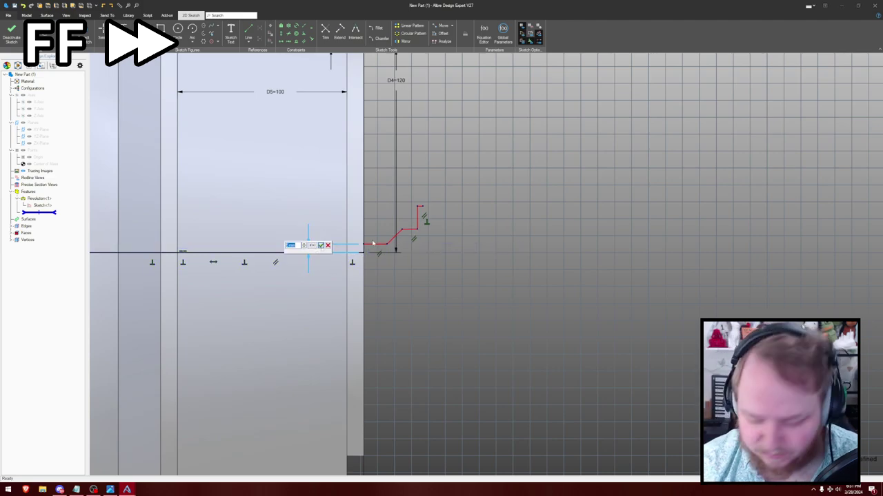
type("3")
key("Return")
- Dimension the first flat's length at 8 mm and the sloped segment's horizontal width at 6.5 mm
left_click(378, 245)
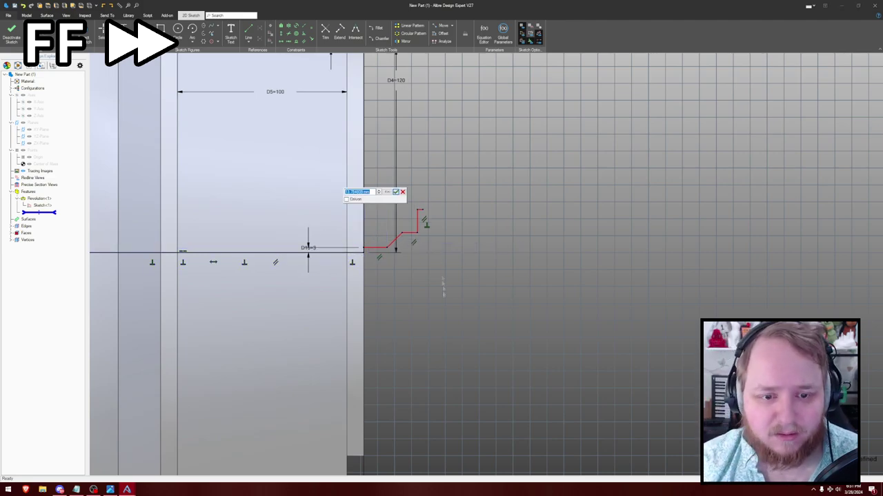
key("Return")
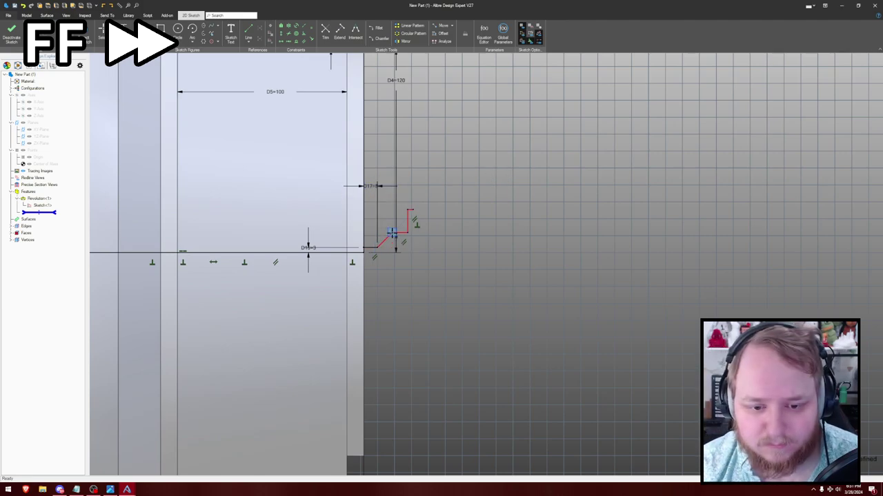
left_click(391, 233)
left_click(384, 209)
type("6.5")
key("Return")
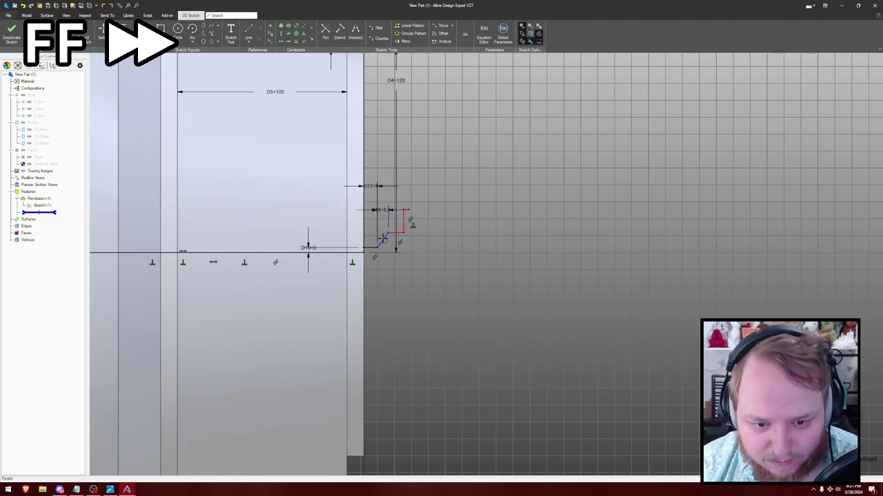
- Dimension the angle between the first flat and the sloped segment as 180-45 degrees
left_click(371, 246)
left_click(374, 233)
type("180-45")
key("Return")
- Constrain the second flat of the stepped chain to equal the first flat in length
scroll(432, 218, "up", 1)
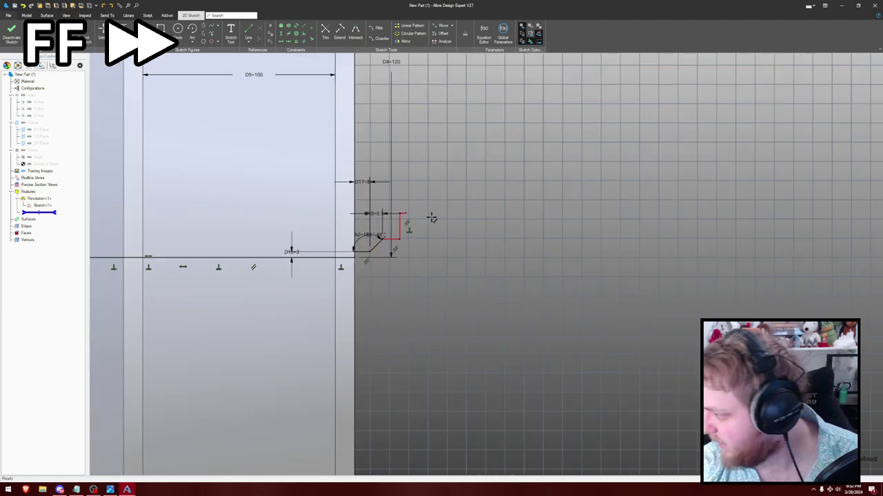
left_click(391, 239)
left_click(362, 252, "shift")
left_click(466, 206)
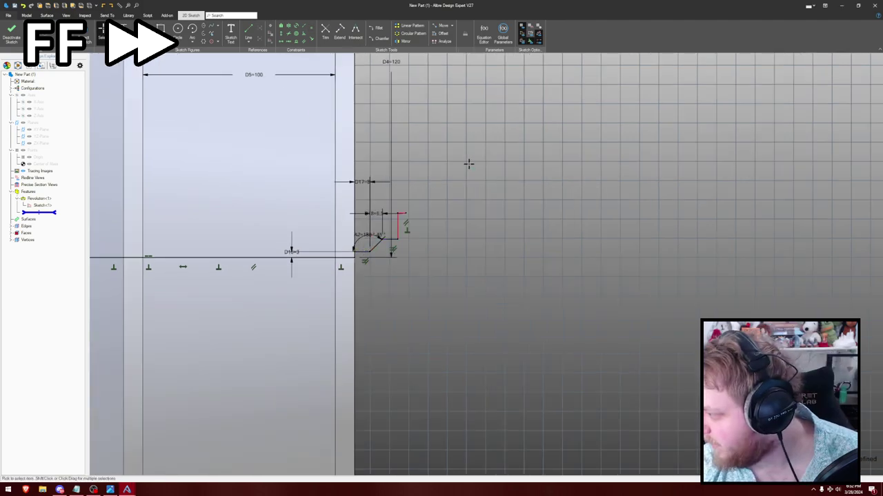
- Dimension the chain's vertical riser at 10 mm and reposition the 6.5 mm and 8 mm dimensions closer to the geometry
key("d")
left_click(398, 228)
left_click(321, 229)
type("10")
key("Return")
scroll(360, 222, "up", 5)
left_click_drag(414, 196, 414, 182)
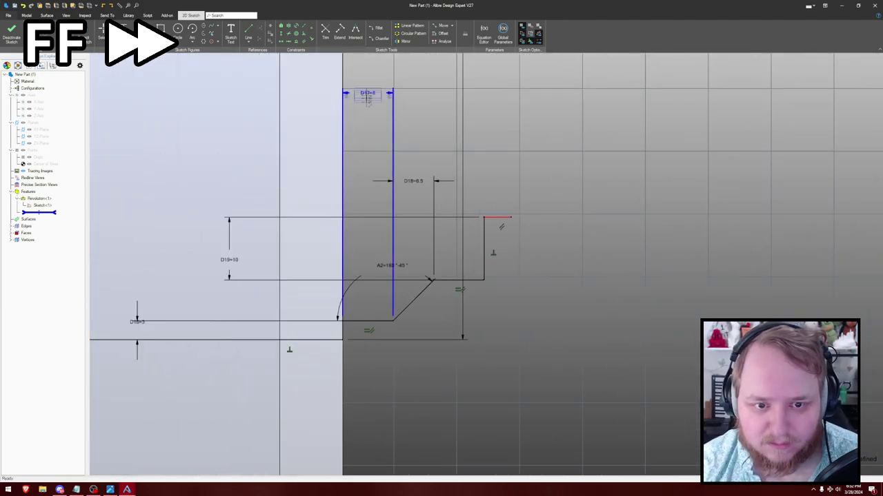
left_click_drag(368, 98, 367, 158)
- Trim away the piece of the vertical end line between the base line and the first flat
key("t")
left_click(343, 331)
key("Escape")
scroll(522, 187, "down", 4)
middle_click_drag(521, 150, 549, 213)
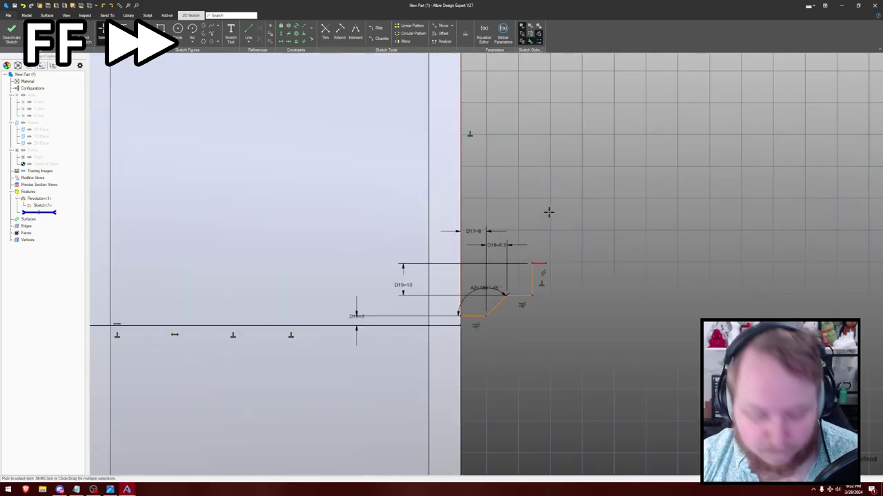
- Dimension the vertical distance from the base line to the short horizontal line atop the end line at 120 mm
key("d")
left_click(441, 325)
middle_click_drag(455, 228, 429, 399)
left_click(435, 115)
left_click(308, 267)
key("Return")
- Dimension the last short horizontal line of the stepped chain at 3 mm
scroll(621, 276, "down", 1)
middle_click_drag(617, 298, 603, 217)
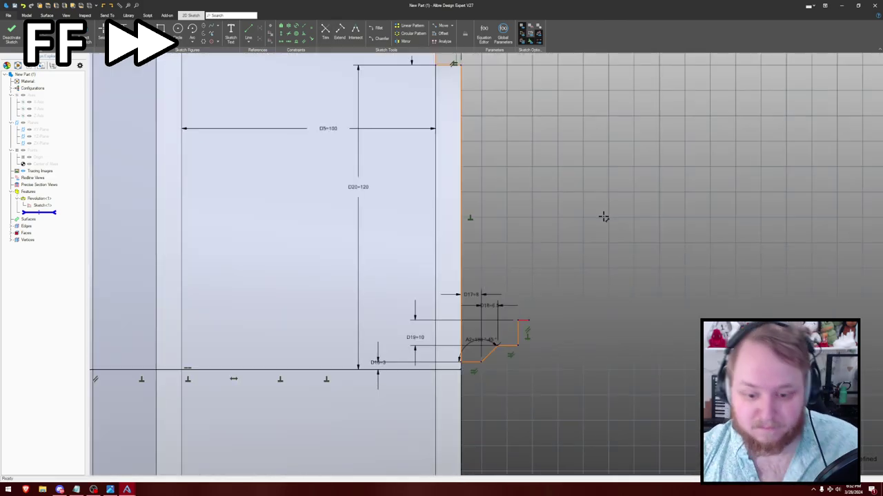
scroll(552, 269, "up", 2)
left_click(511, 335)
left_click(514, 281)
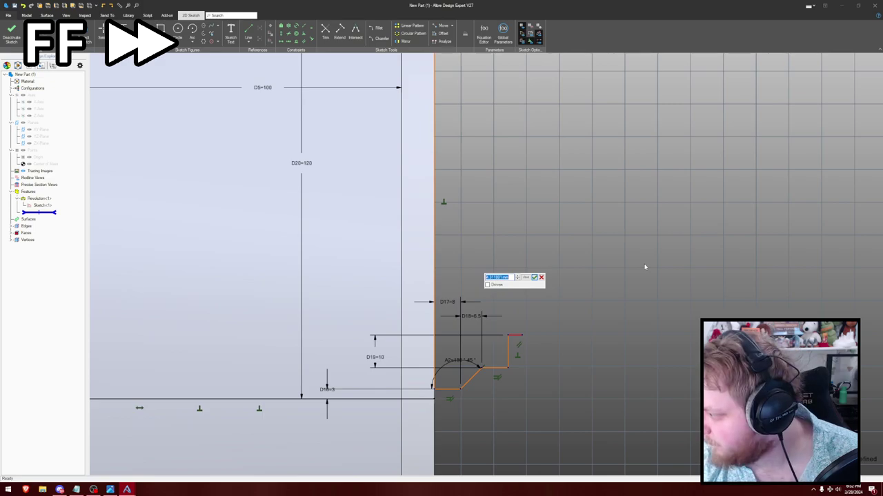
key("Return")
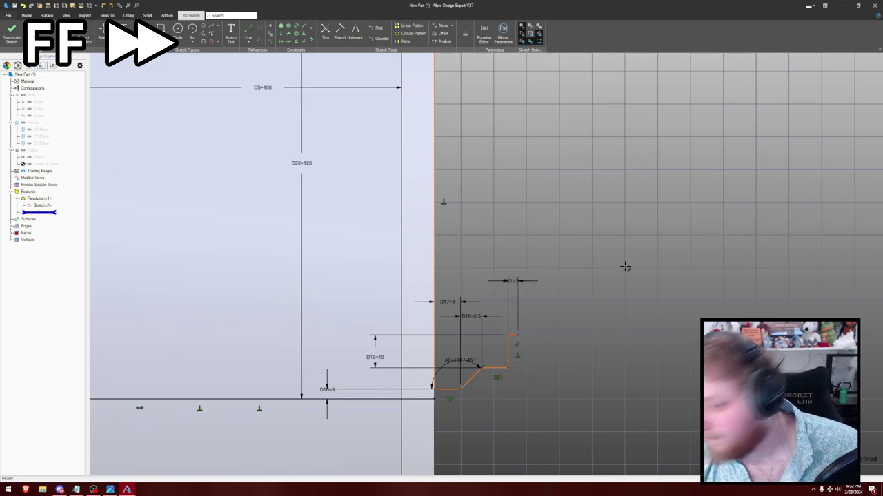
- Draw a three-point arc about 17 mm wide and 100 mm tall, rising from the free end of the stepped chain
scroll(625, 267, "down", 2)
middle_click_drag(621, 225, 553, 284)
key("a")
left_click(494, 365)
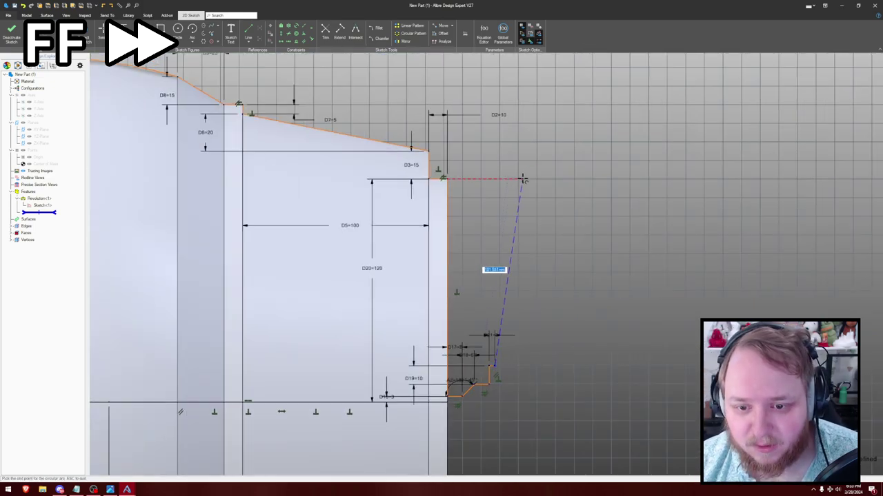
left_click(525, 182)
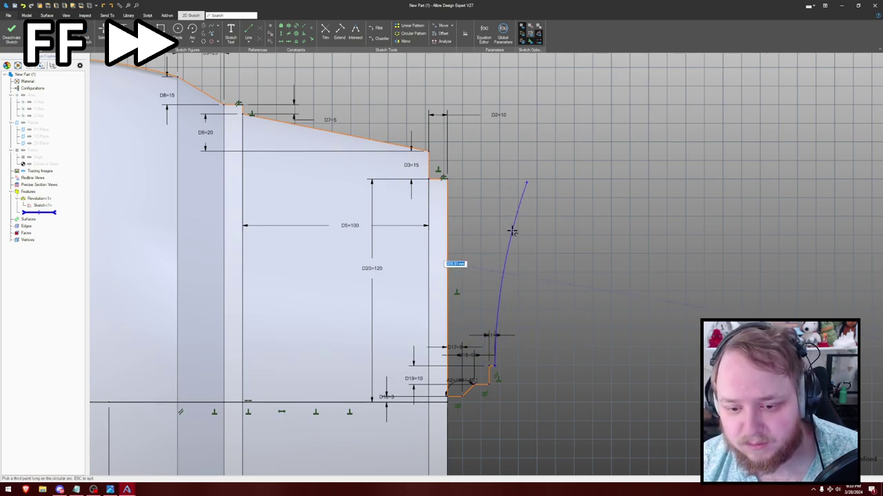
left_click(511, 237)
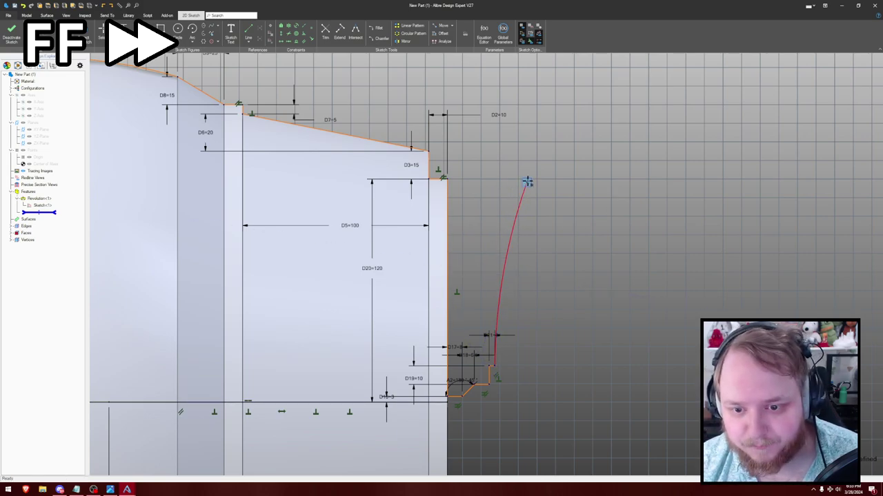
- Align the arc's upper end horizontally with the top corner of the vertical end line
left_click(280, 42)
left_click(526, 181)
left_click(447, 179)
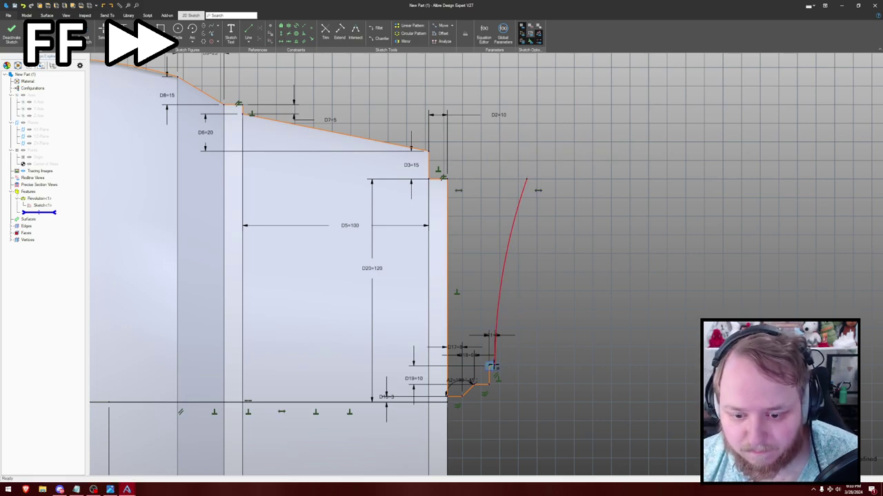
- Dimension the horizontal distance between the arc's two endpoints at 70 mm
middle_click_drag(536, 299, 556, 291)
left_click(516, 358)
left_click(548, 171)
left_click(571, 136)
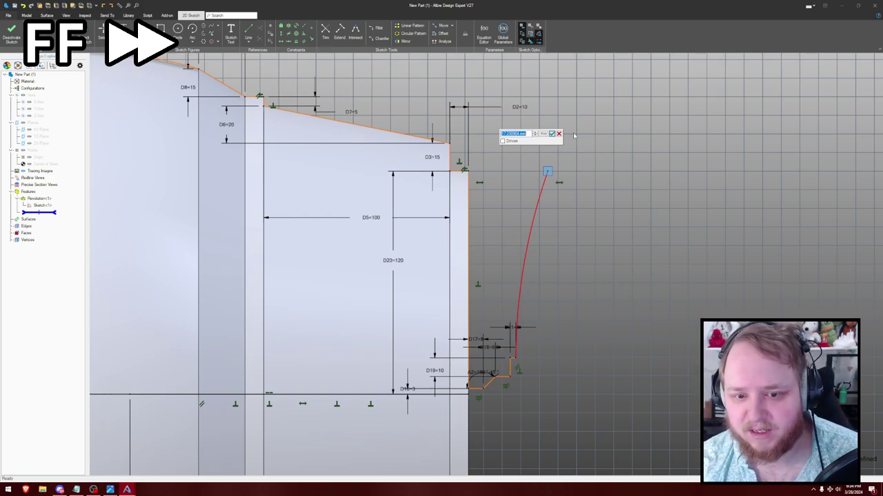
type("70")
key("Return")
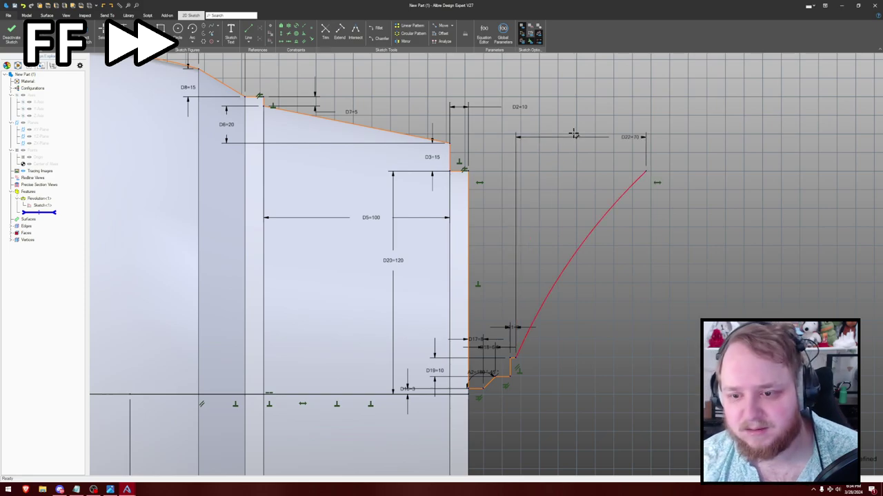
- Reposition the arc's horizontal dimension and set it to 7 mm
left_click_drag(585, 139, 585, 143)
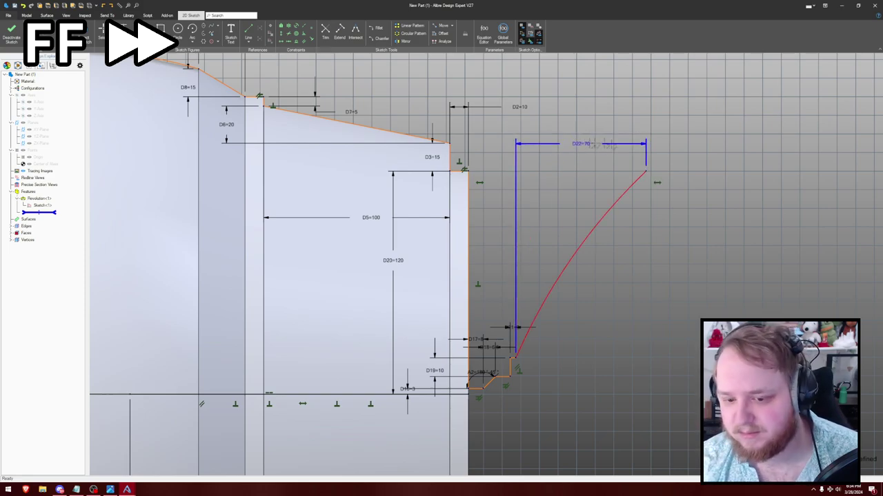
double_click(581, 144)
type("70")
key("Return")
key("Escape")
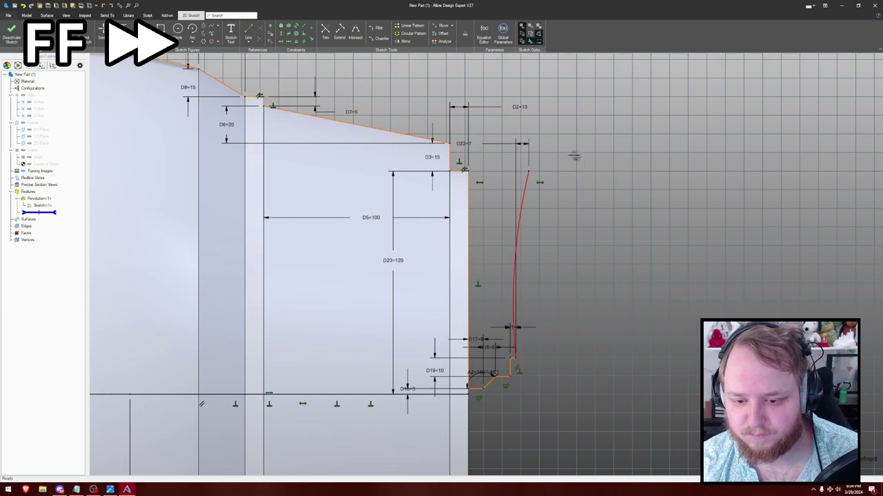
- Constrain the start of the first flat to lie vertically above the end of the base line
scroll(574, 154, "up", 3)
scroll(524, 123, "down", 6)
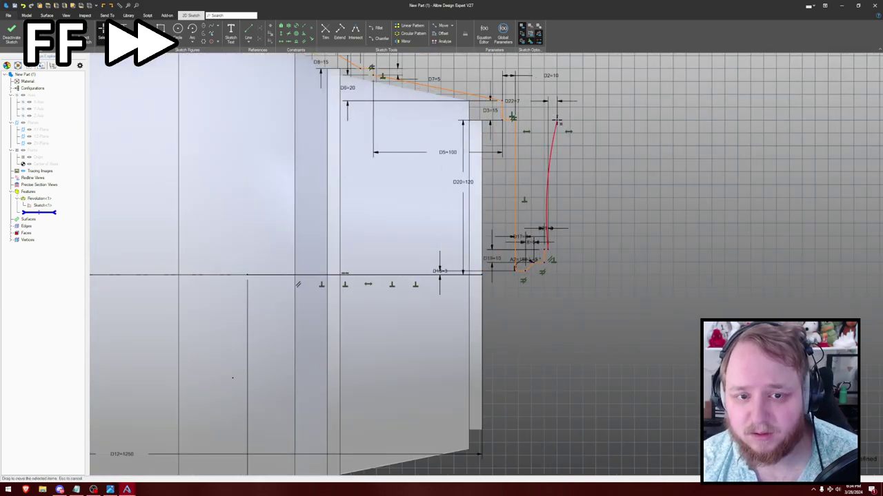
scroll(502, 246, "up", 5)
left_click(418, 201)
scroll(417, 201, "down", 5)
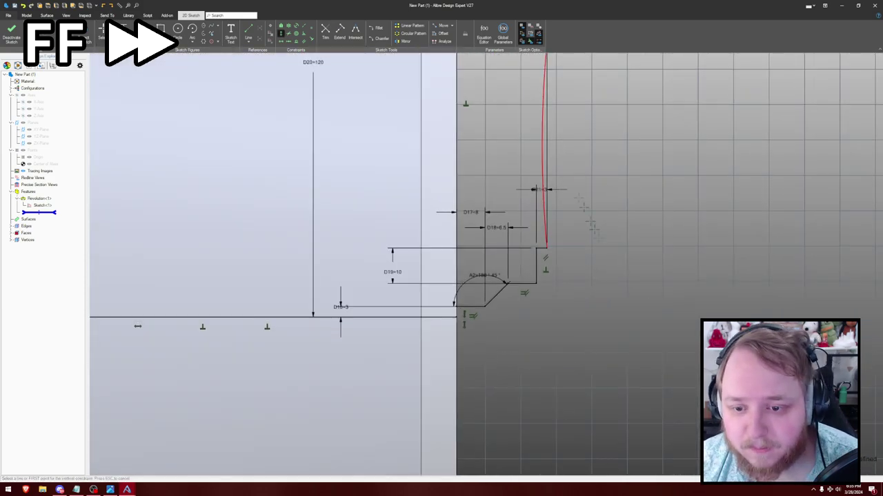
- Make the arc perpendicular to the short horizontal line at the end of the stepped chain
scroll(514, 148, "up", 3)
scroll(502, 386, "up", 3)
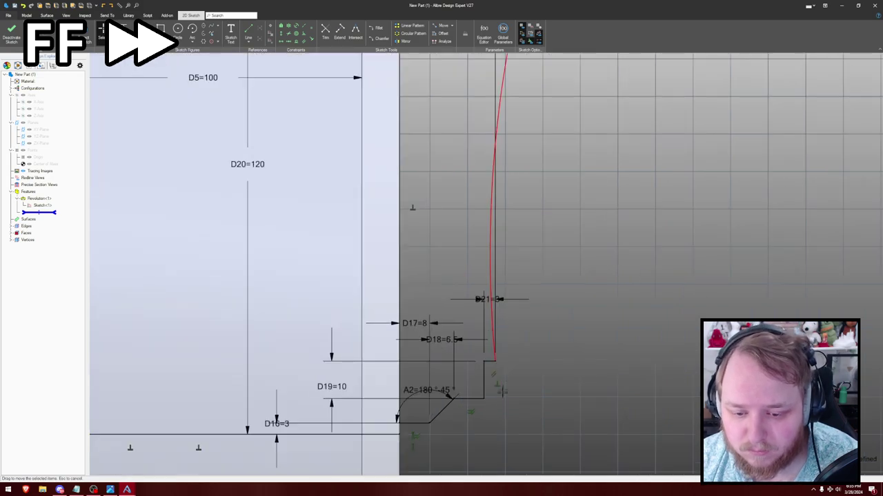
scroll(496, 368, "up", 3)
left_click(303, 33)
left_click(482, 303)
left_click(480, 353)
scroll(540, 311, "down", 6)
key("Escape")
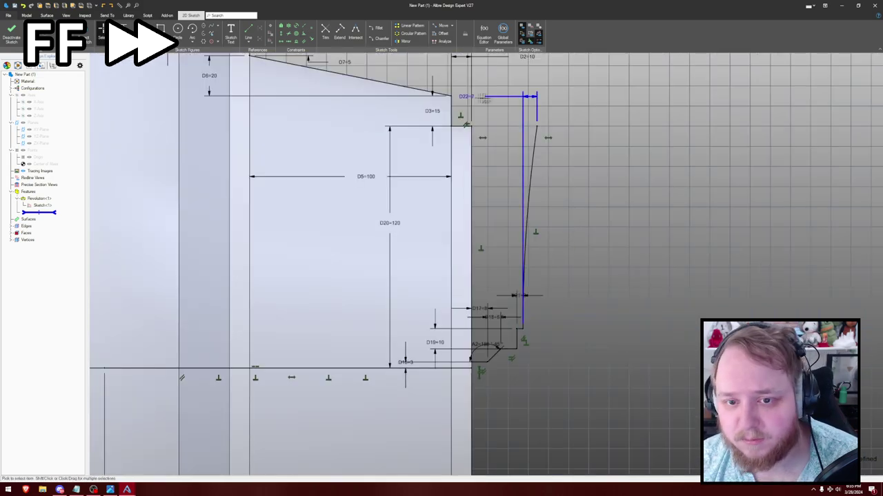
- Move the arc's horizontal dimension to above the arc and set it to 60 mm
left_click_drag(467, 97, 530, 81)
middle_click_drag(606, 120, 590, 171)
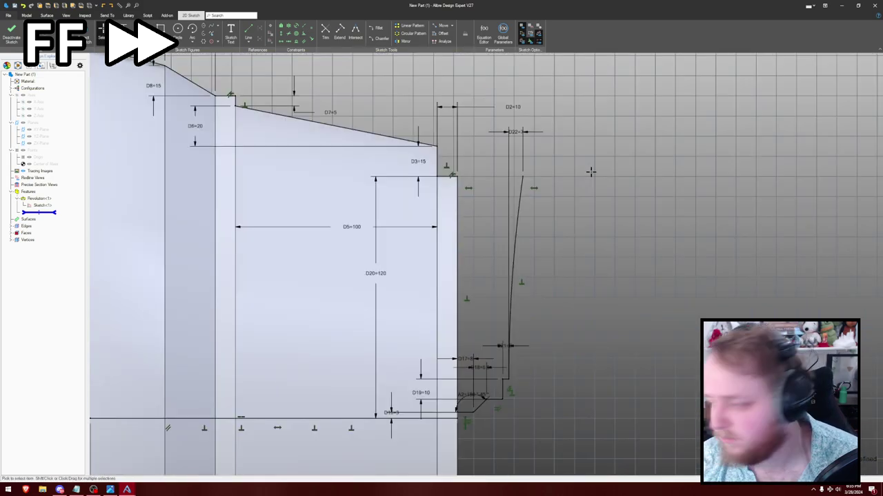
left_click_drag(522, 131, 630, 182)
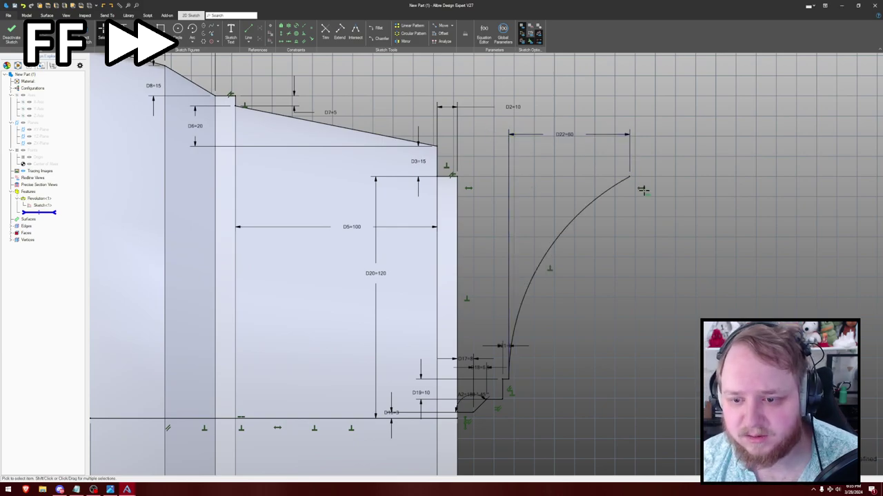
- Set the horizontal distance between the arc's endpoints to 35 mm
scroll(652, 224, "down", 3)
middle_click_drag(728, 237, 705, 220)
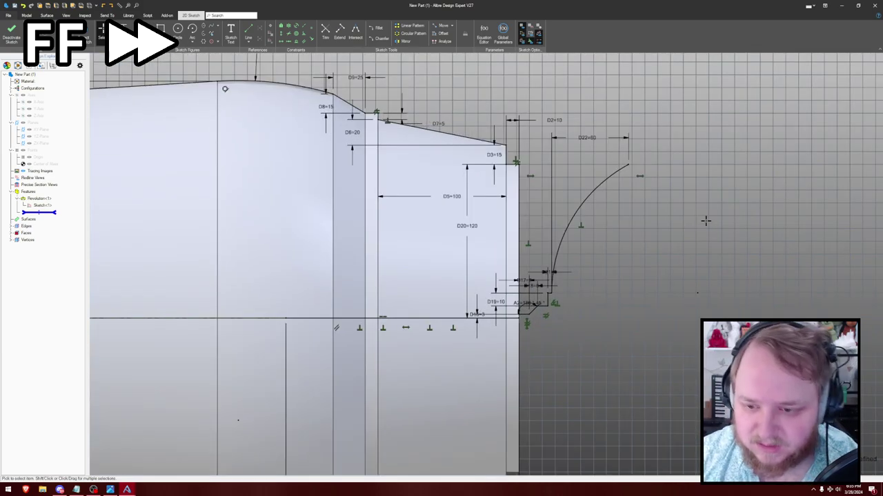
double_click(578, 136)
type("35")
key("Return")
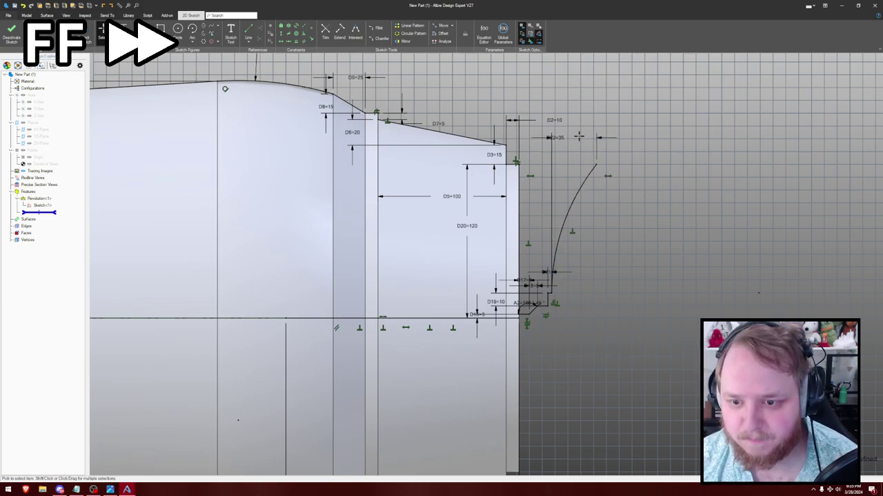
- Draw a vertical line about 103 mm down from the arc's upper end, continued outward by two shallow, slightly descending segments
key("l")
left_click(595, 166)
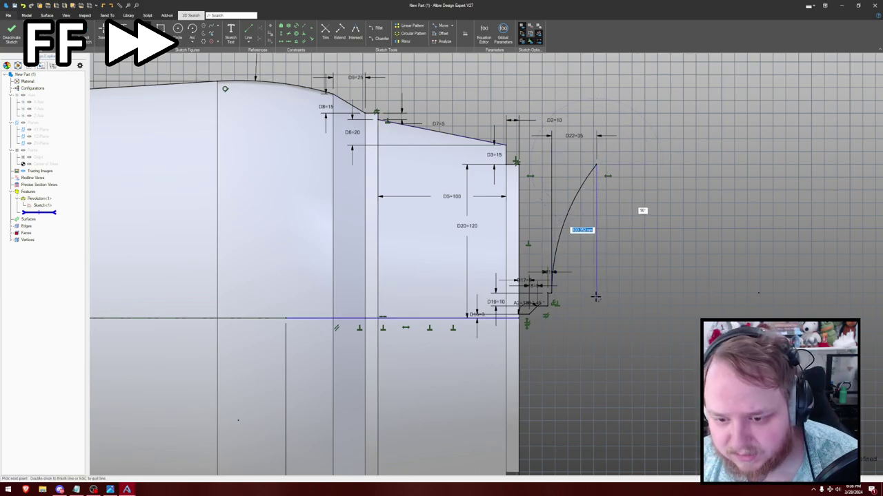
left_click(596, 296)
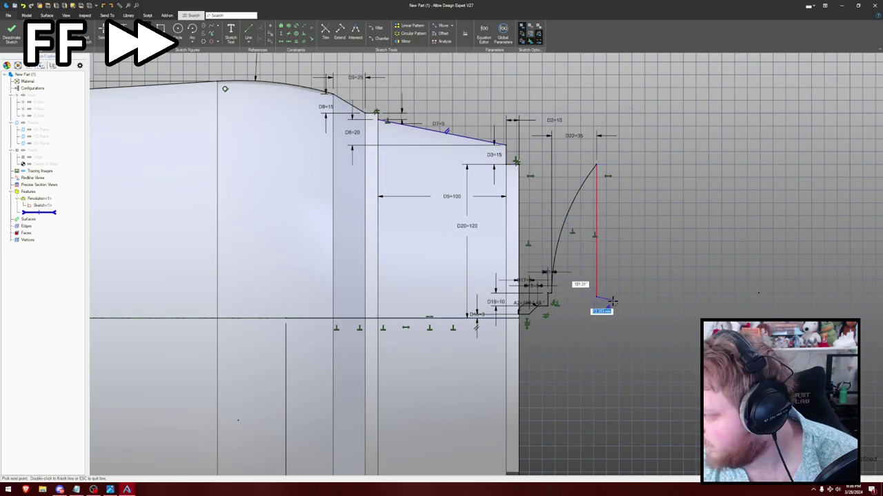
left_click(671, 306)
key("Escape")
- Align the vertical line's lower end horizontally with the outer corner of the stepped chain and shift the shallow segments' shared point
scroll(640, 243, "up", 1)
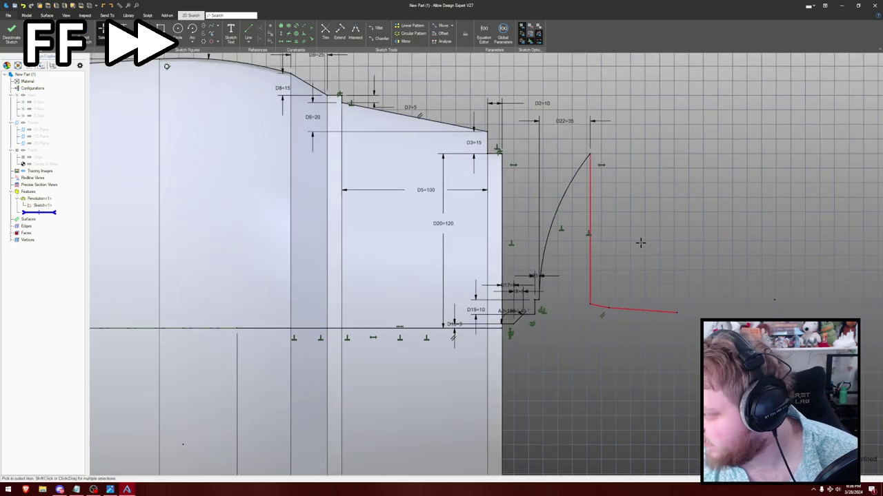
left_click(589, 305)
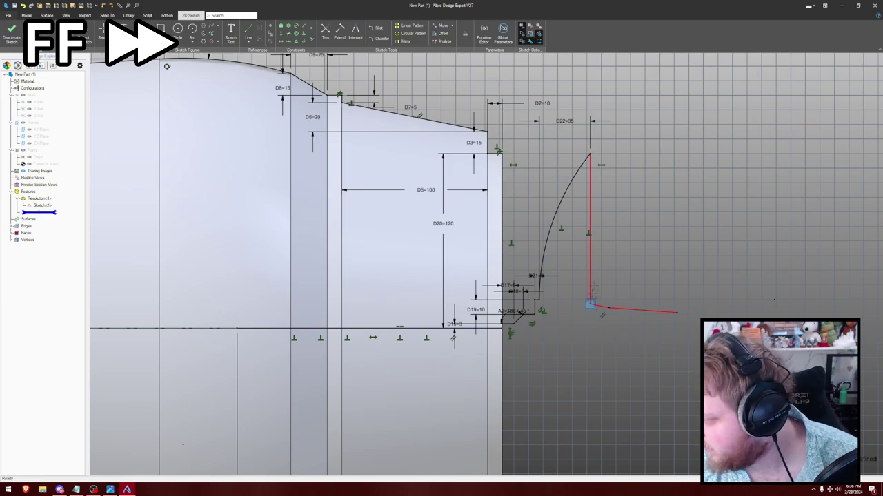
left_click(590, 304)
left_click(535, 315)
key("Escape")
left_click_drag(530, 302, 621, 304)
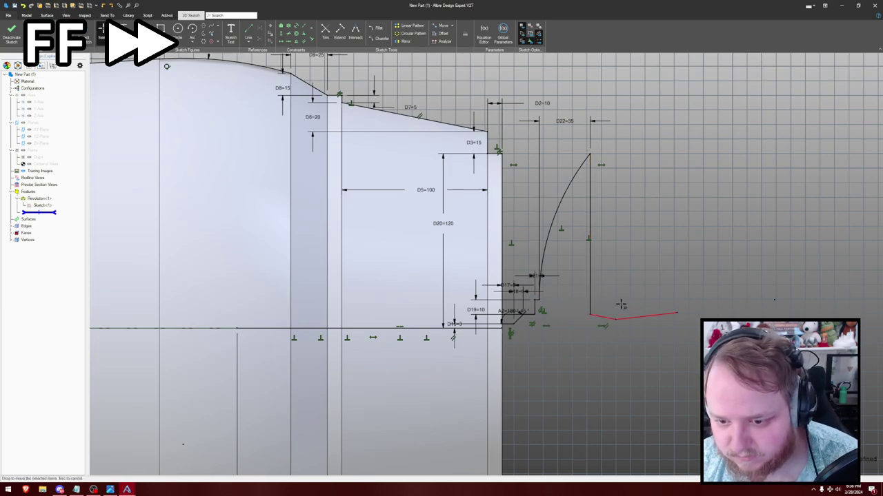
- Try another horizontal alignment between the chain's corner and the shallow segments' shared point, and undo back to the unaligned lines
scroll(609, 287, "up", 1)
middle_click_drag(609, 287, 635, 238)
left_click(280, 41)
left_click(550, 269)
left_click(630, 272)
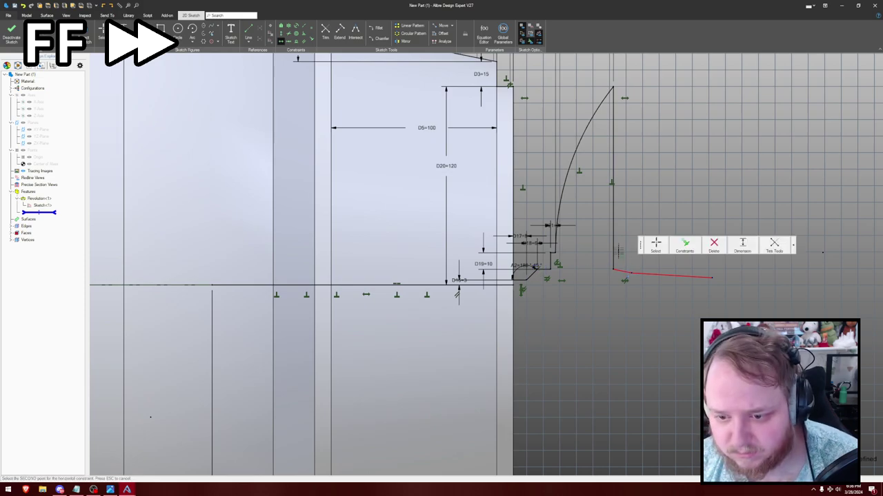
left_click_drag(631, 272, 613, 269)
key("ctrl+z")
key("ctrl+z")
key("Escape")
- Make the vertical line's lower end horizontal with the stepped chain's corner and pull the outer end of the shallow segments down
left_click(280, 41)
left_click(613, 257)
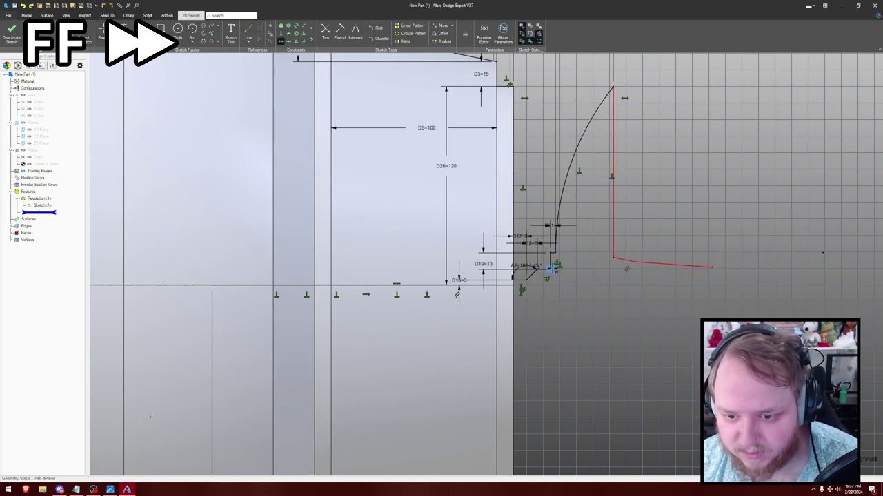
left_click(551, 269)
key("Escape")
left_click_drag(551, 258, 633, 255)
left_click_drag(713, 266, 713, 280)
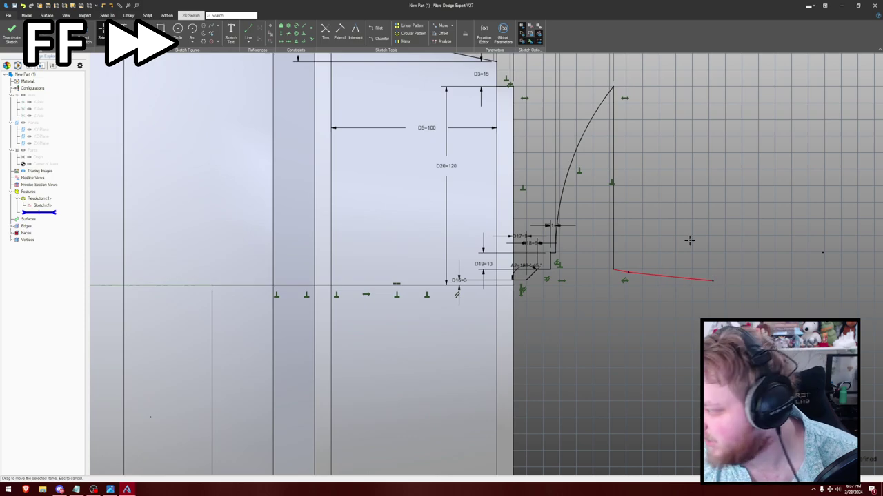
- Dimension the first shallow segment's horizontal length as 5 mm
left_click(613, 270)
left_click(628, 273)
left_click(620, 250)
type("5")
key("Return")
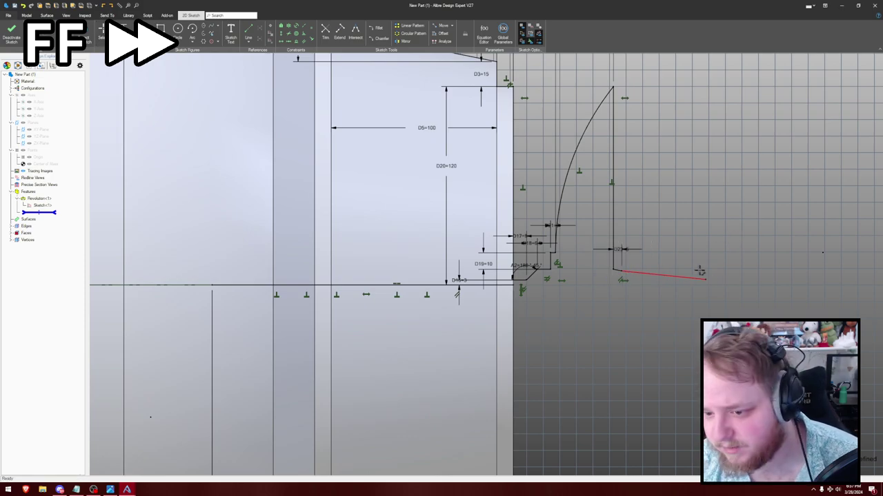
- Dimension the longer shallow segment's horizontal length as 55 mm
left_click(706, 280)
left_click(621, 272)
left_click(663, 191)
type("55")
key("Return")
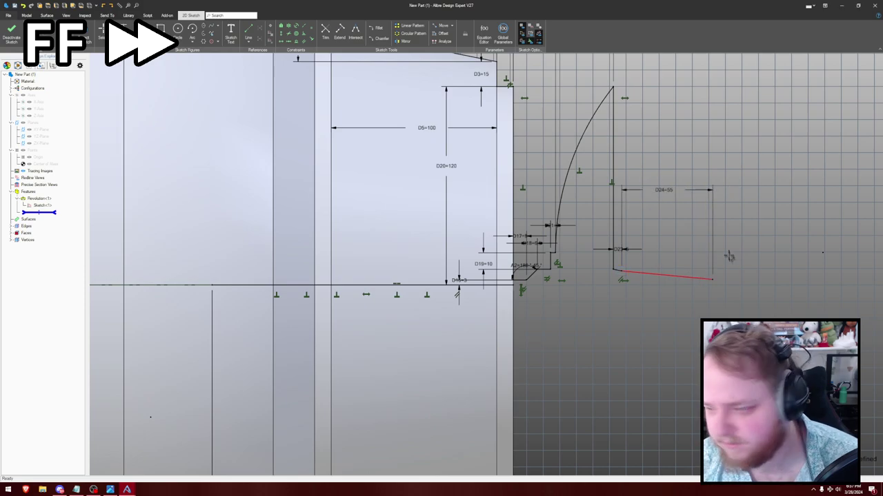
- Set the longer shallow segment's vertical drop to 3 mm and place that dimension beyond its outer end
left_click(621, 272)
left_click(713, 279)
left_click(778, 273)
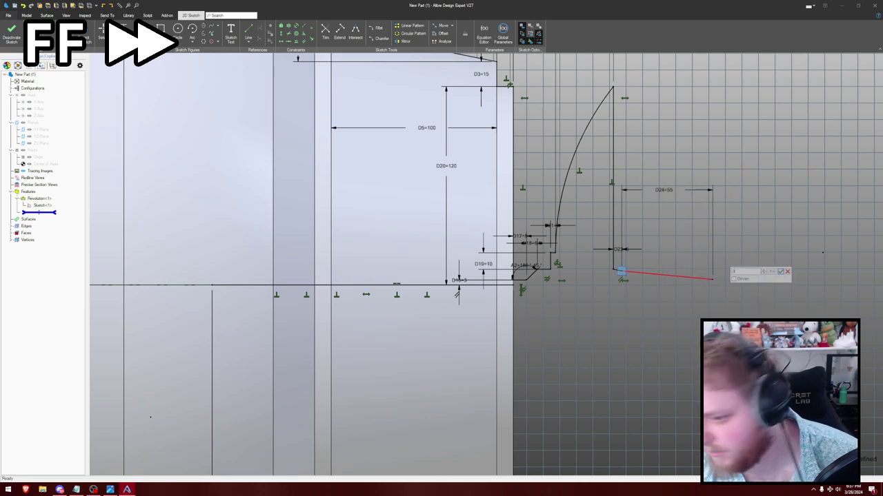
type("3")
key("Return")
left_click_drag(764, 274, 816, 268)
left_click(822, 273)
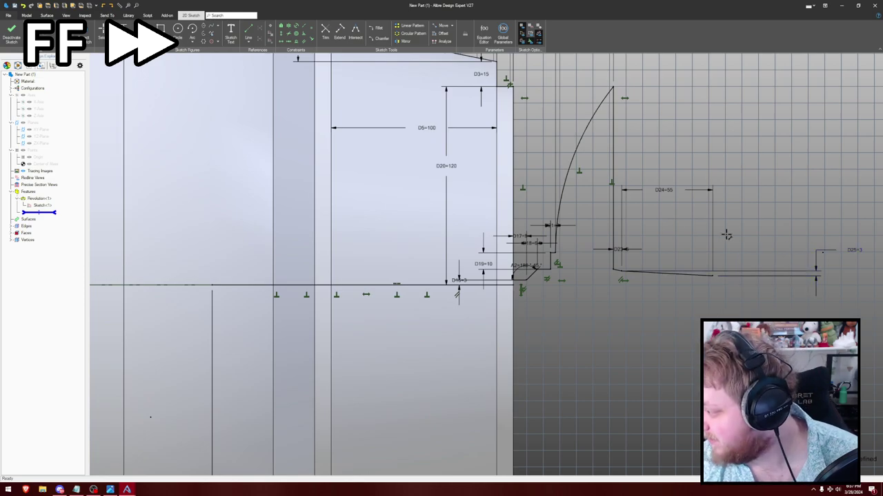
- Draw a short vertical line up from the long shallow segment's outer end, followed by a short horizontal line outward
scroll(713, 276, "up", 5)
left_click(696, 275)
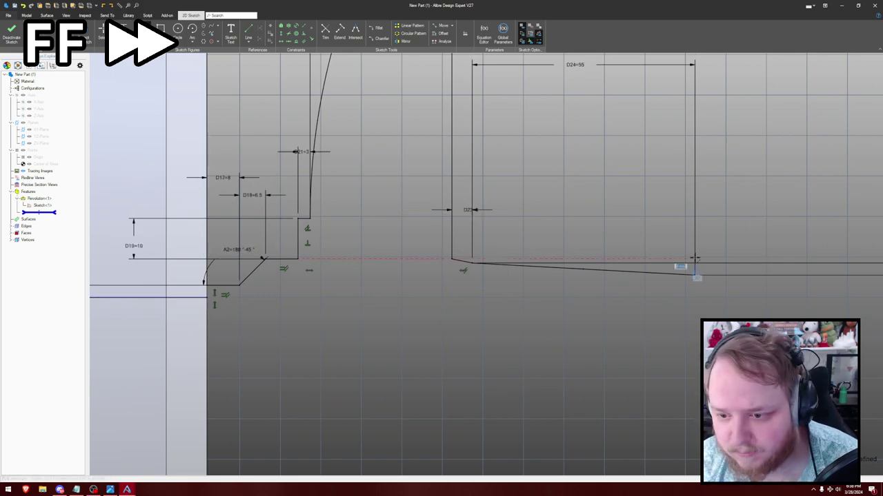
key("Escape")
key("Escape")
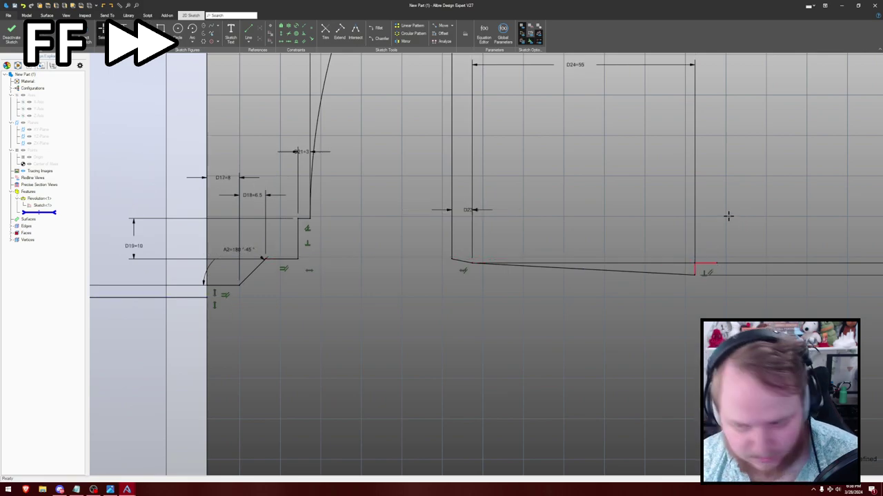
- Draw a quarter-circle arc centred at axis level, from the short horizontal line's end down to the axis
key("a")
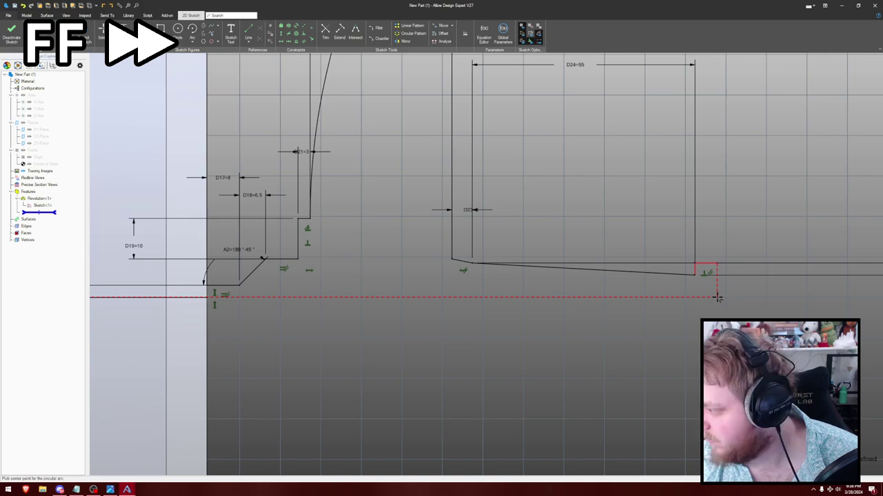
left_click(717, 298)
left_click(717, 263)
left_click(773, 299)
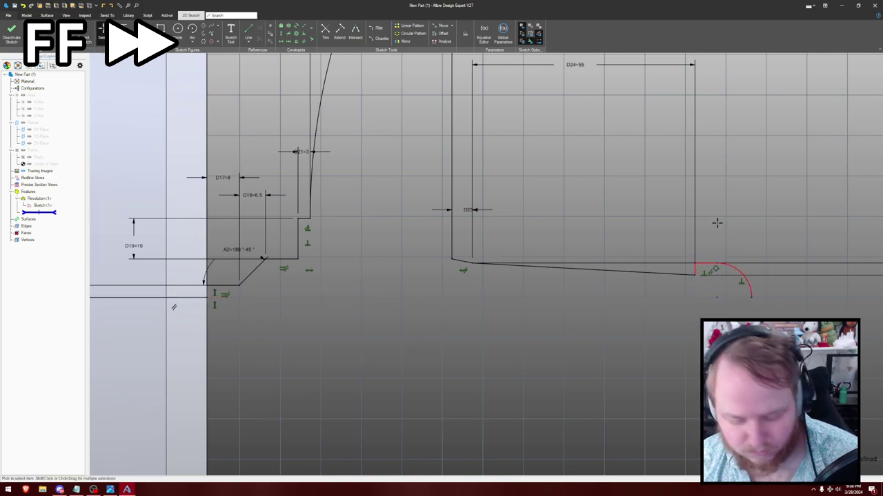
- Constrain the end arc's centre horizontally with the arc's lower endpoint
key("h")
left_click(718, 297)
left_click(752, 297)
key("v")
left_click(718, 264)
key("Escape")
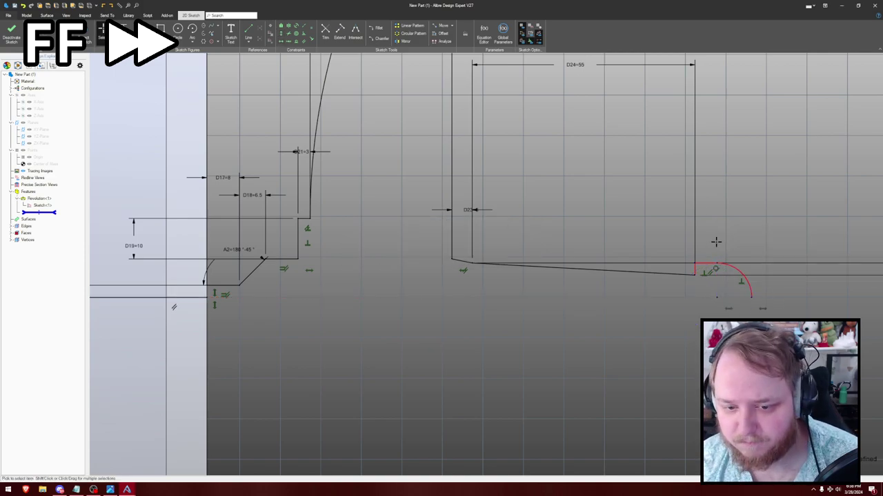
- Change the first shallow segment's horizontal length to 7 mm
scroll(653, 235, "down", 1)
left_click(729, 264)
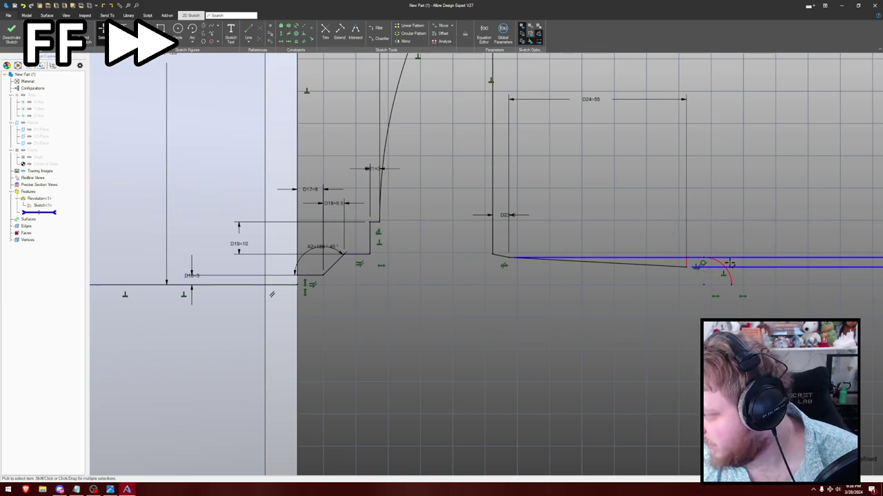
double_click(507, 214)
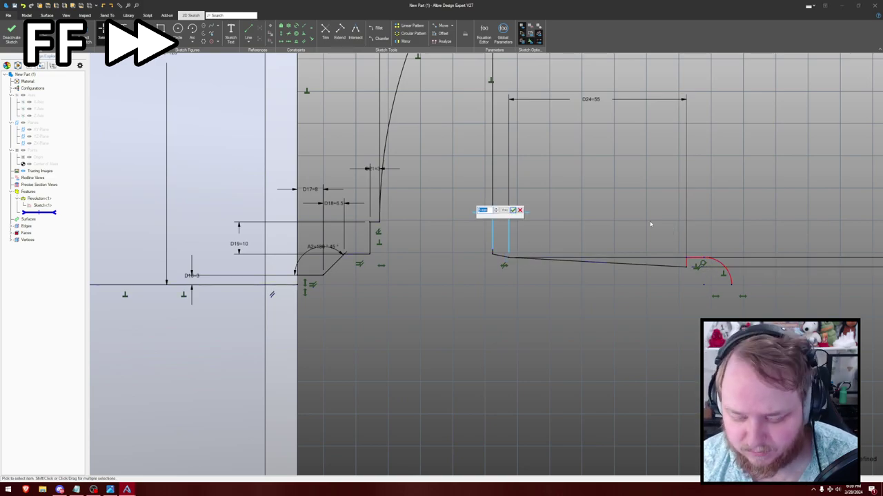
type("7")
key("Return")
- Remove the horizontal alignment at the vertical line's lower end and dimension that end 6 mm above the axis instead
scroll(507, 262, "up", 3)
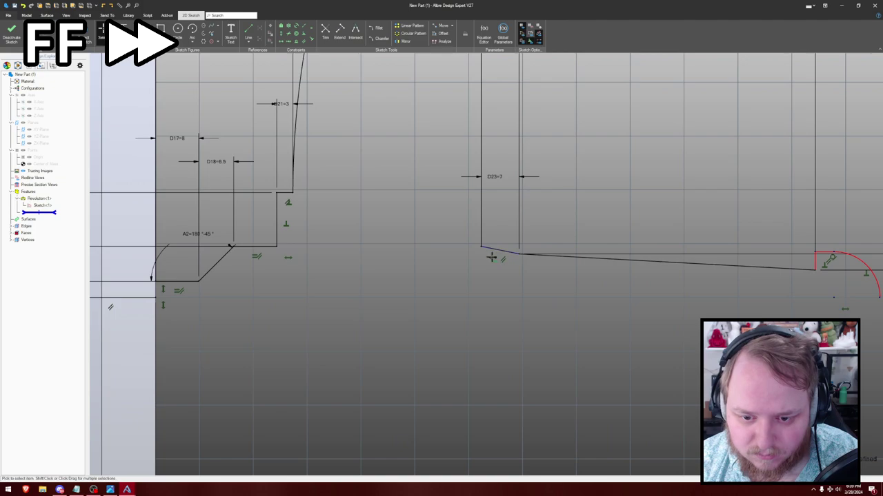
left_click(491, 258)
key("Delete")
left_click_drag(521, 256, 520, 260)
scroll(524, 259, "down", 2)
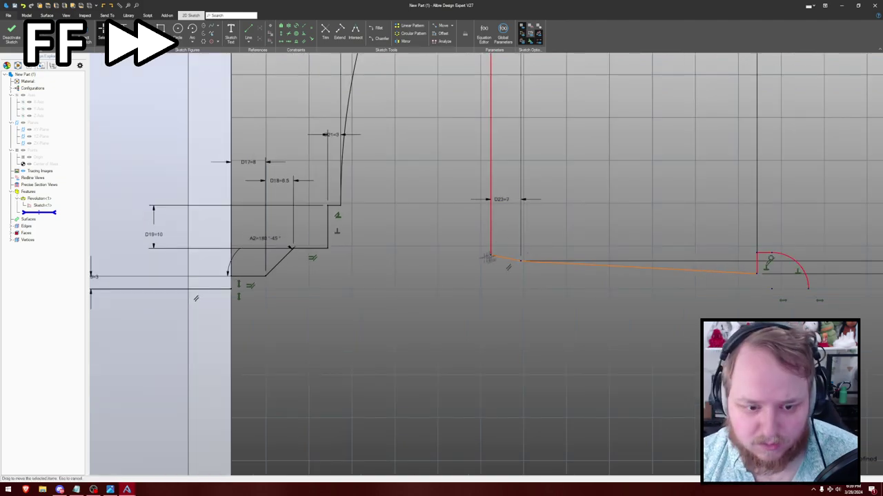
left_click(298, 279)
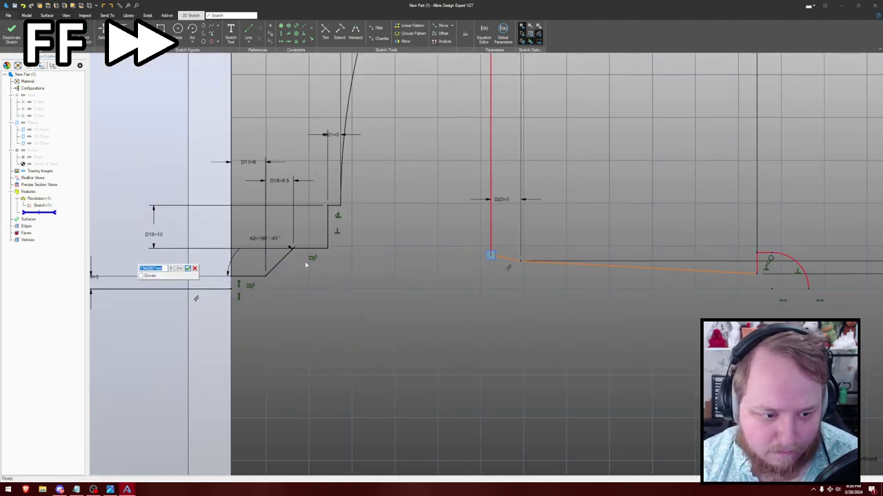
type("6")
key("Return")
- Extend the short horizontal line outward with its arc and align its inner end horizontally with the long shallow segment's start
scroll(841, 254, "up", 2)
middle_click_drag(841, 254, 676, 241)
left_click_drag(563, 240, 615, 264)
key("h")
left_click(551, 267)
left_click(204, 264)
key("Escape")
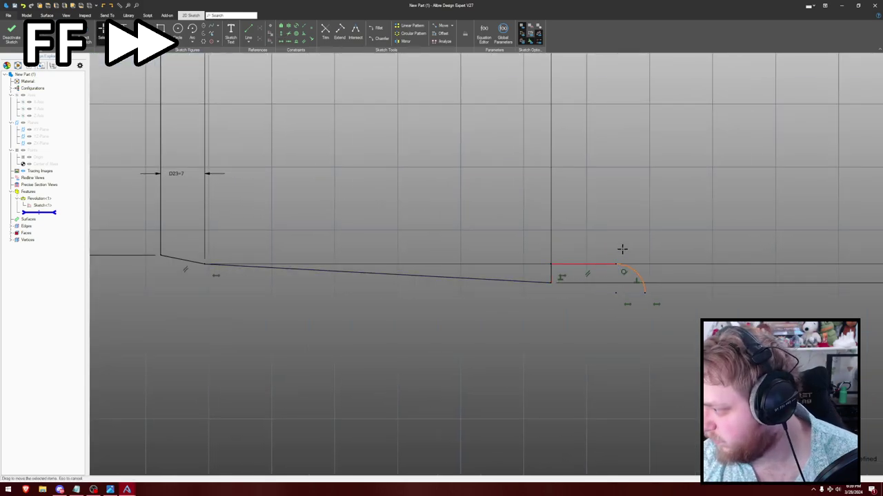
- Dimension the short horizontal line before the end arc as 7 mm
left_click(622, 249)
type("7")
key("Return")
scroll(627, 227, "down", 5)
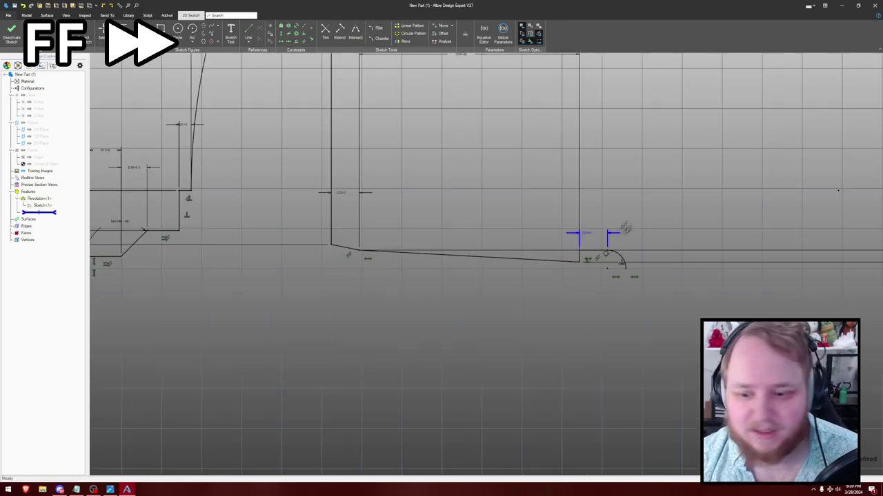
- Close the profile with a line along the axis between the end arc's lower endpoint and the body's end
key("l")
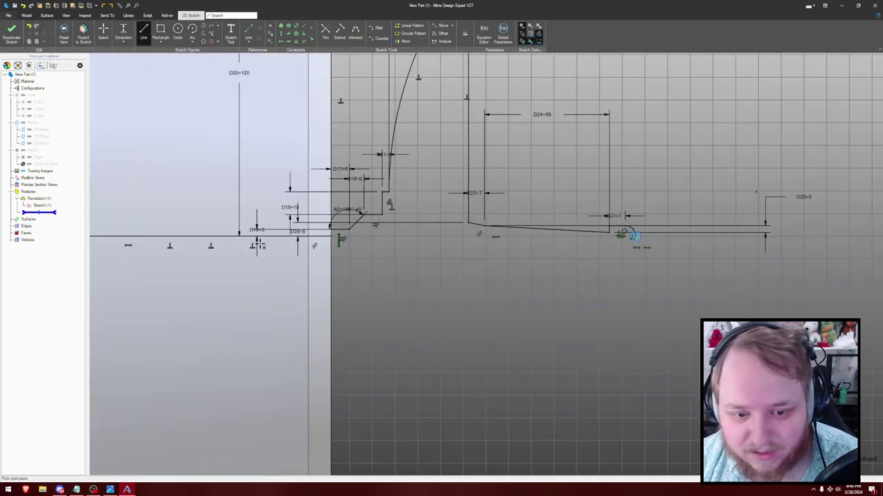
left_click(331, 236)
key("Escape")
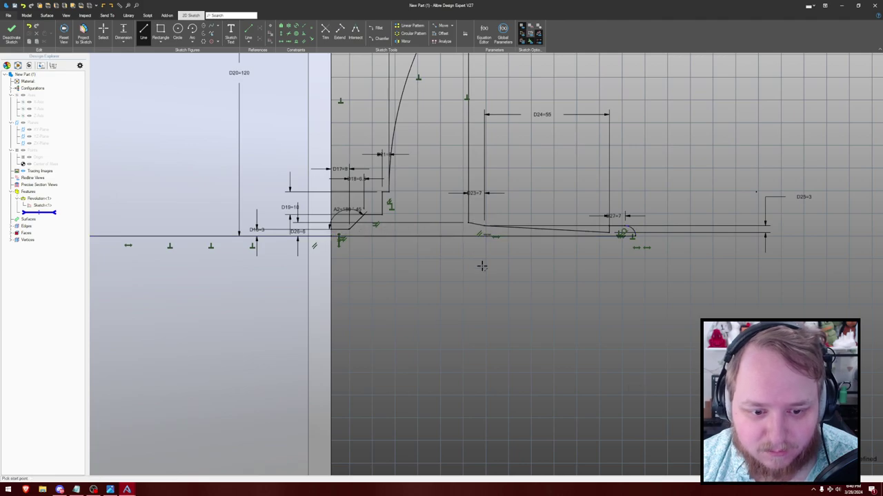
key("Escape")
- Finish the sketch so the revolve rebuilds with the added end section, and inspect the new dish and rod
scroll(473, 257, "down", 5)
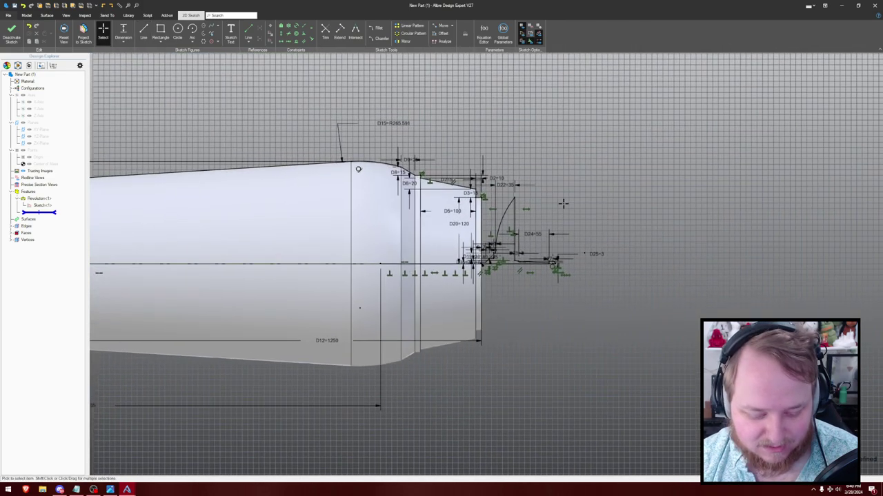
key("Escape")
left_click(594, 178)
mouse_move(595, 178)
middle_mouse_down()
mouse_move(575, 182)
mouse_move(719, 162)
mouse_move(700, 172)
middle_mouse_up()
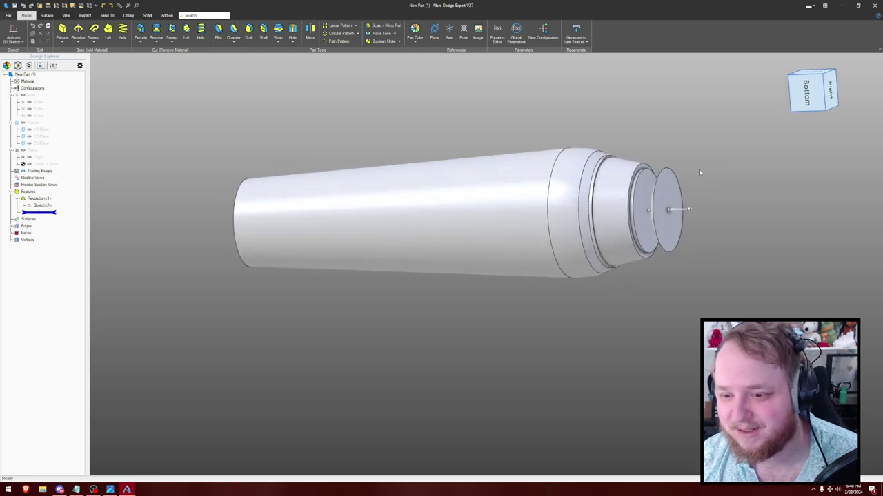
middle_click_drag(750, 172, 738, 171)
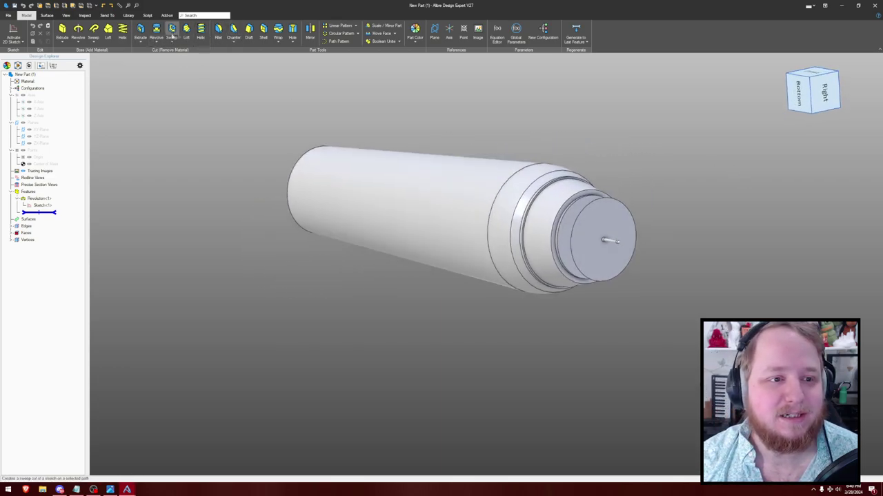
- Try to shell the body by removing the flat outer face of the end dish
left_click(264, 31)
left_click(593, 219)
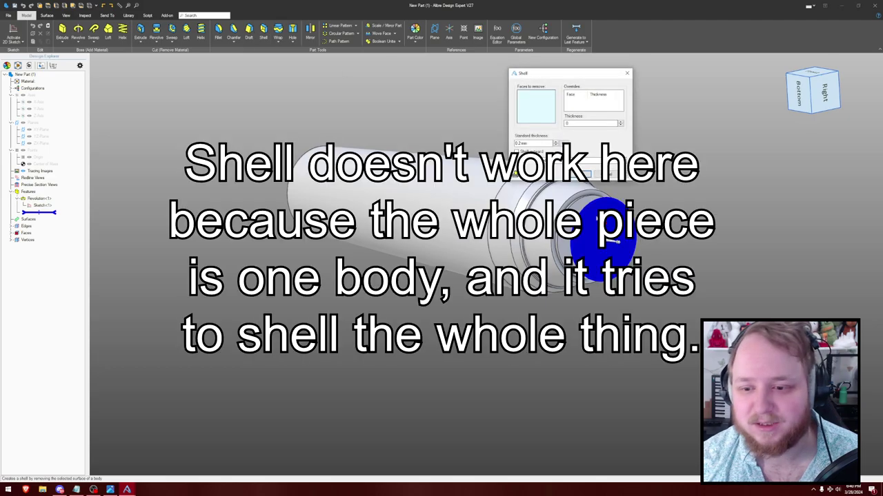
middle_click_drag(684, 180, 679, 155)
scroll(696, 182, "up", 3)
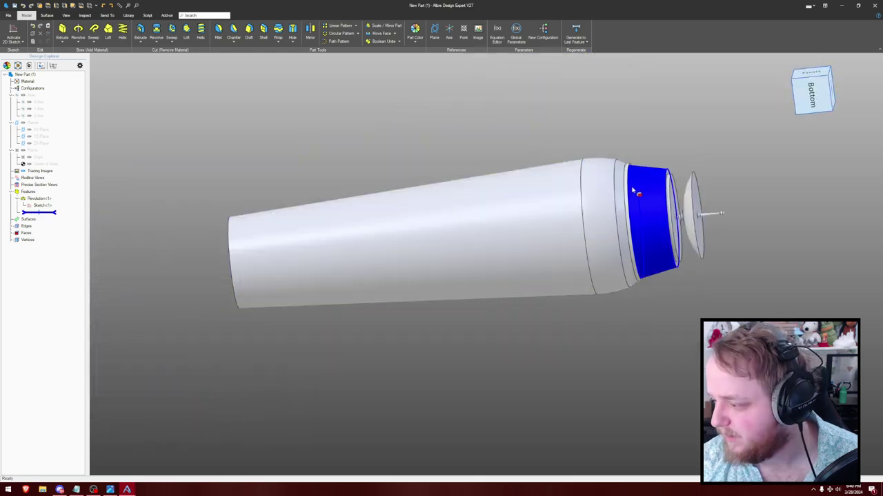
- Start a new sketch on the reference plane running lengthwise through the body and hide the reference geometry
middle_click_drag(632, 190, 528, 150)
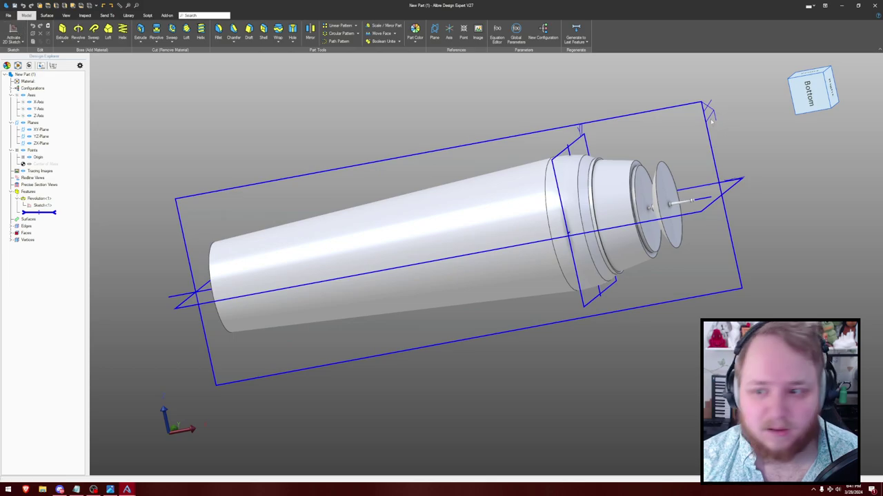
double_click(707, 110)
scroll(597, 116, "down", 1)
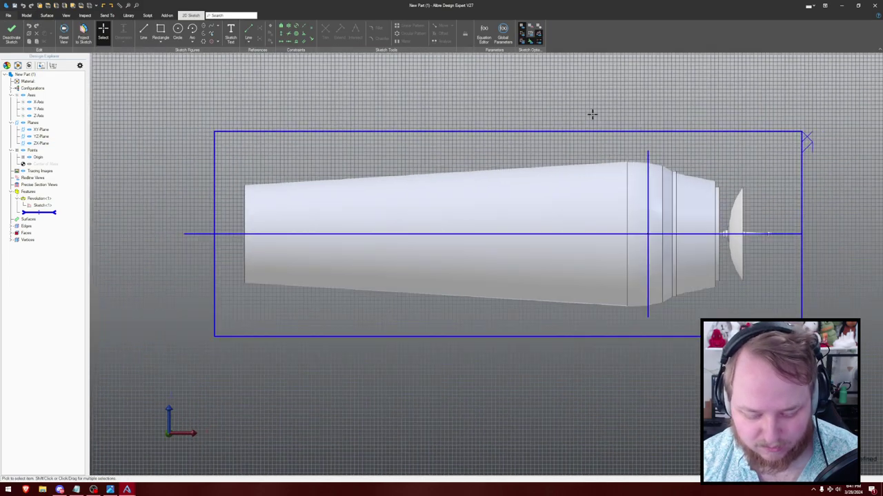
key("ctrl+shift+r")
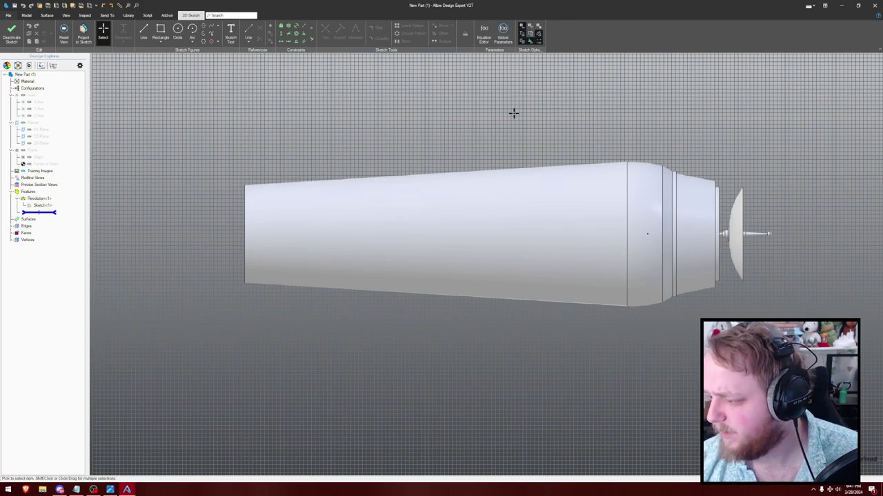
middle_click_drag(458, 150, 485, 169)
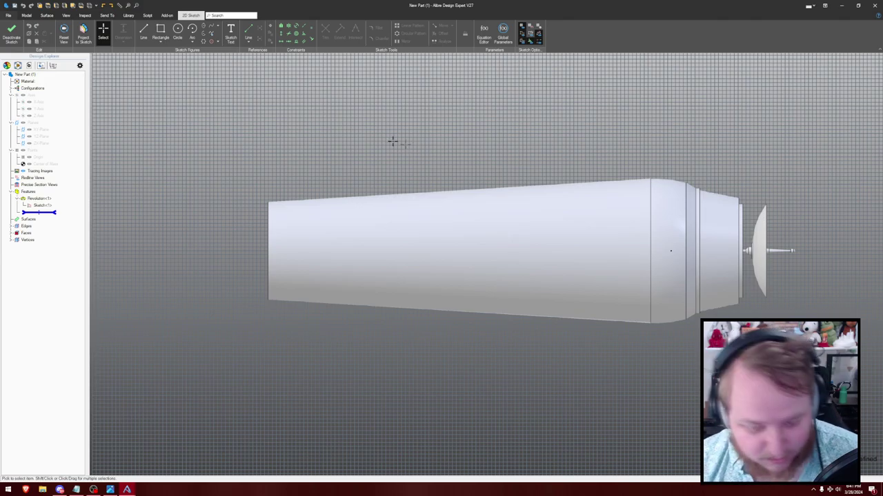
- Project the long tapered face into the sketch as a reference figure
scroll(308, 178, "up", 1)
key("p")
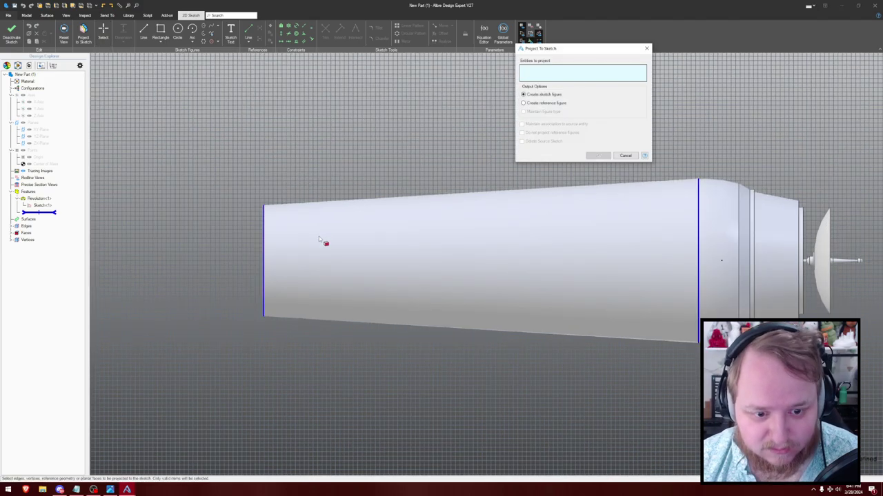
left_click(319, 237)
left_click(540, 104)
left_click(597, 155)
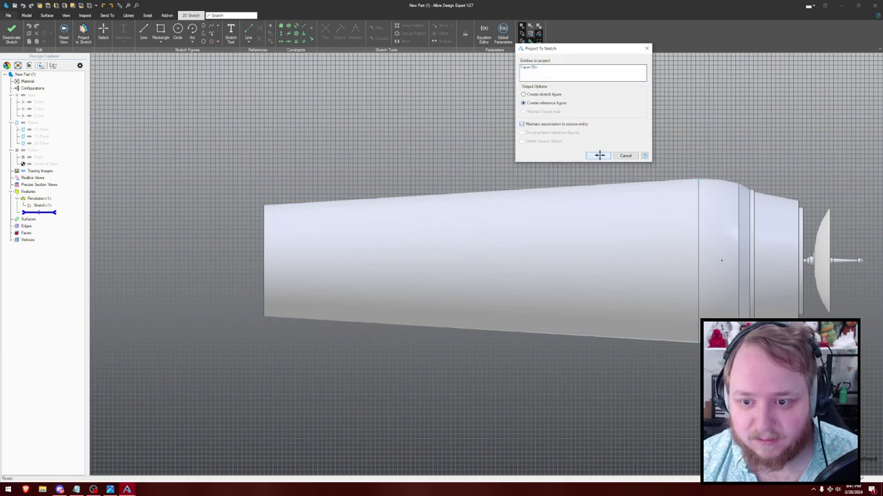
- Draw a horizontal reference line along the body's axis, from its centre point to beyond the small end
key("a")
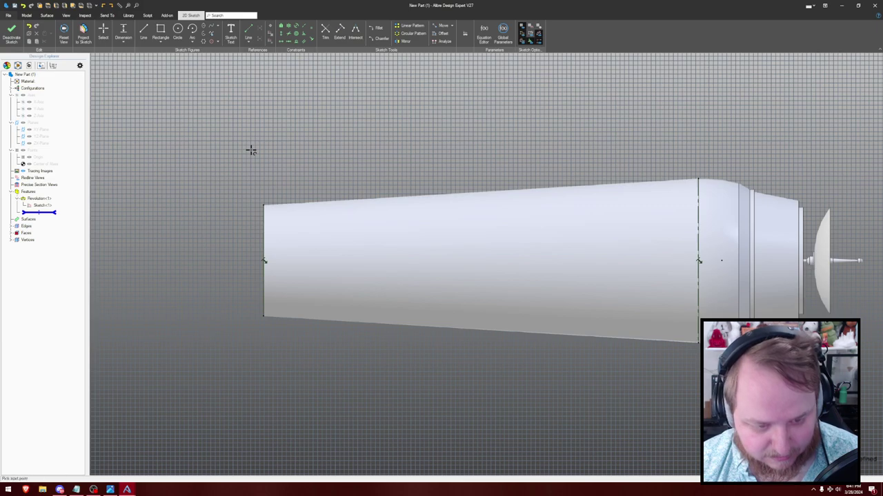
left_click(720, 260)
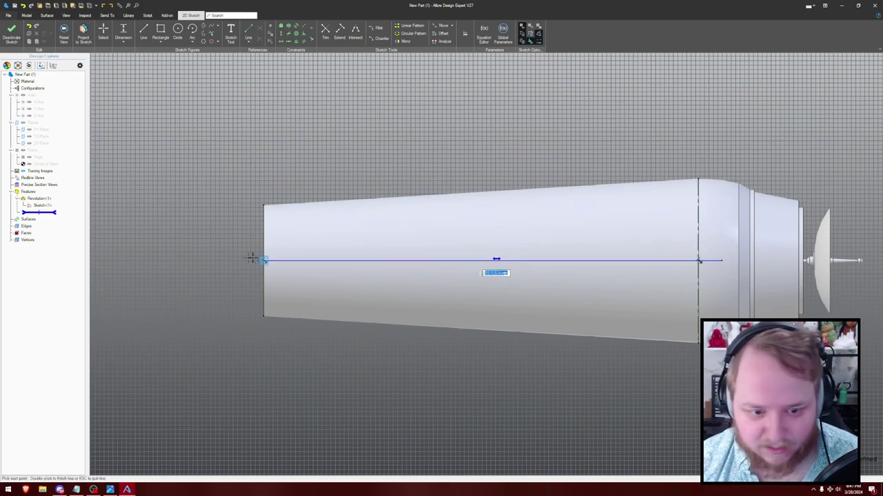
left_click(173, 260)
key("Escape")
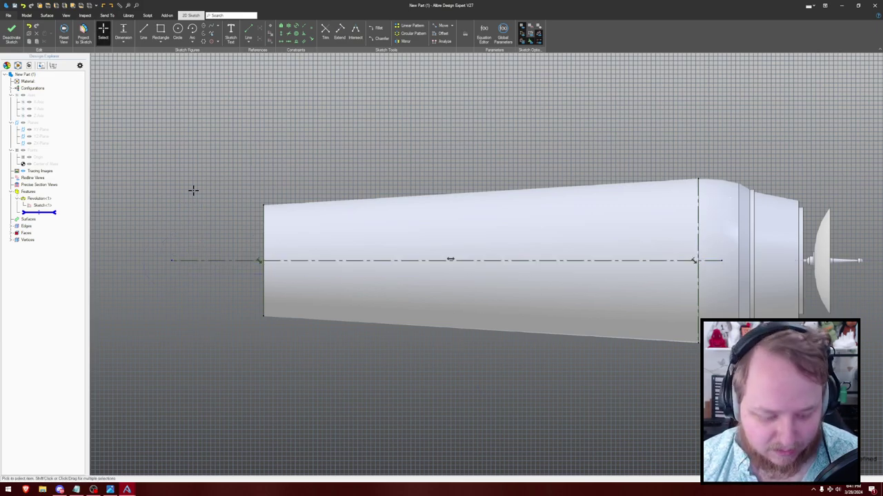
- Sketch a three-point arc from the small end's edge, just below its upper corner, curving down to the axis line
key("a")
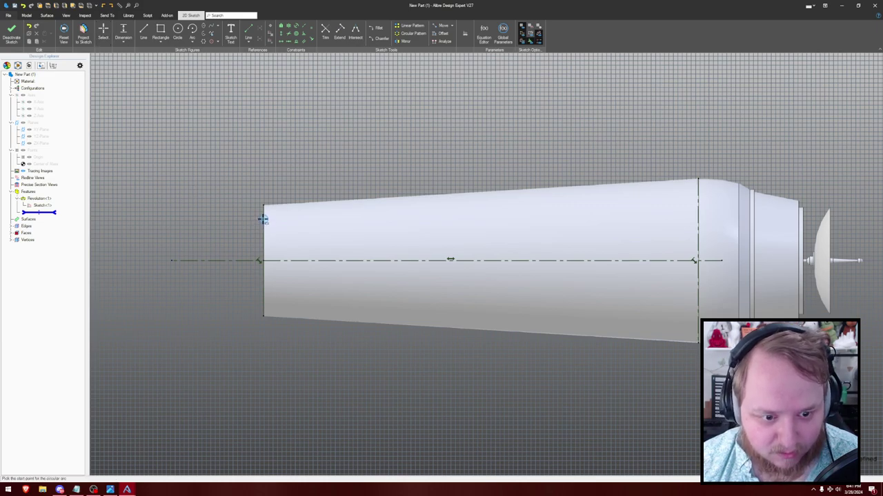
left_click(262, 218)
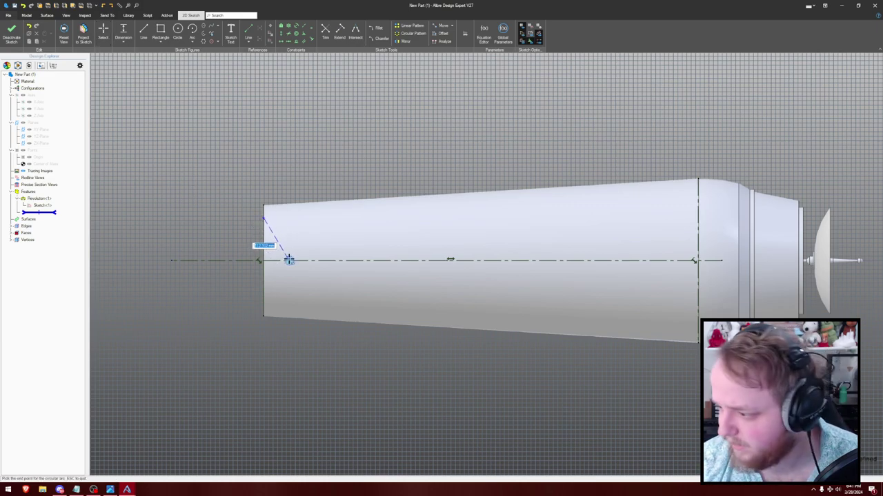
left_click(287, 259)
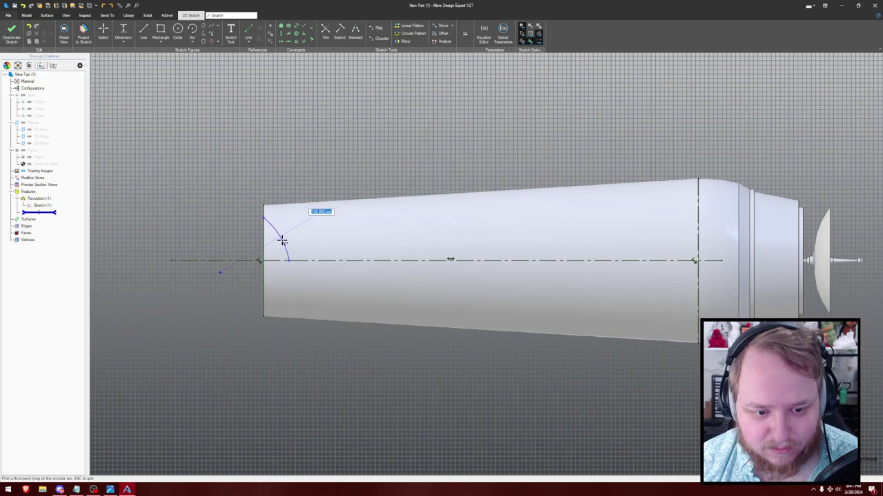
left_click(282, 240)
key("Escape")
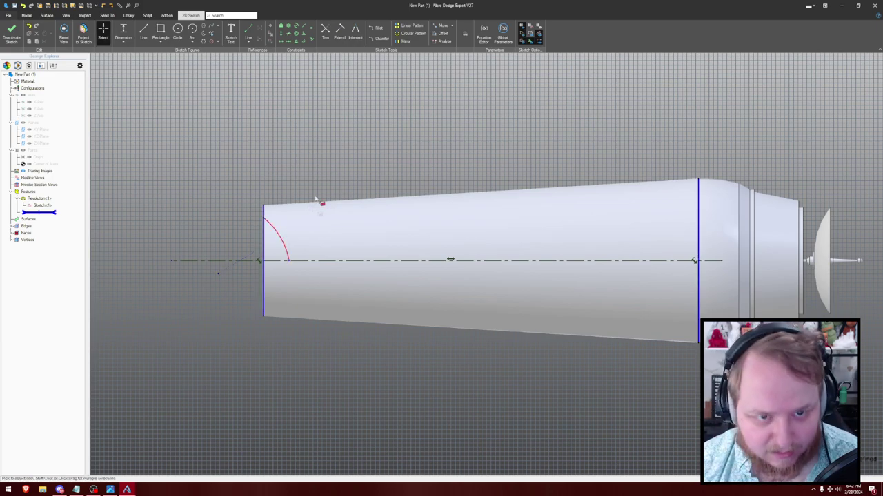
- Constrain the arc perpendicular to the axis line and dimension its axis endpoint 35 mm from the small end
left_click(303, 33)
left_click(282, 245)
left_click(300, 260)
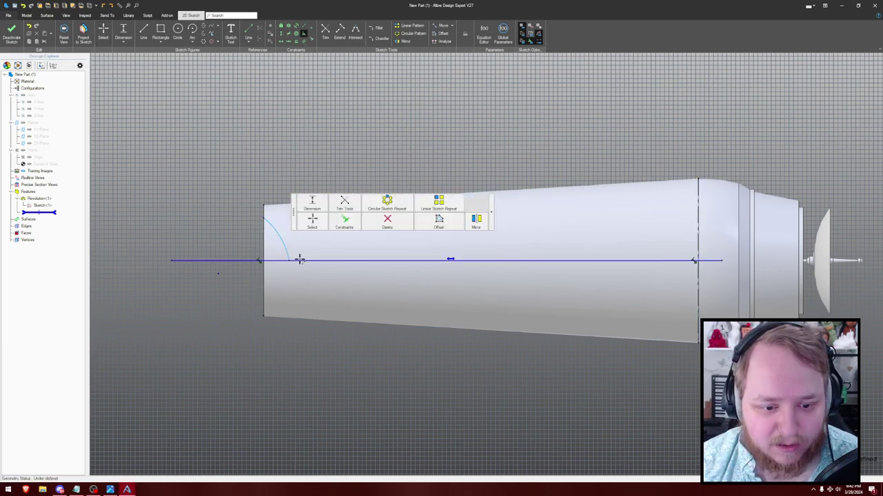
key("Escape")
left_click_drag(263, 205, 264, 214)
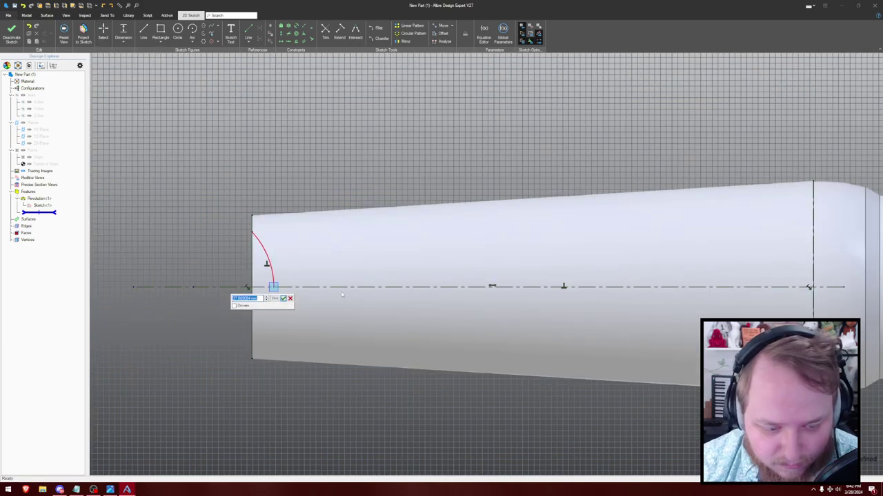
key("Return")
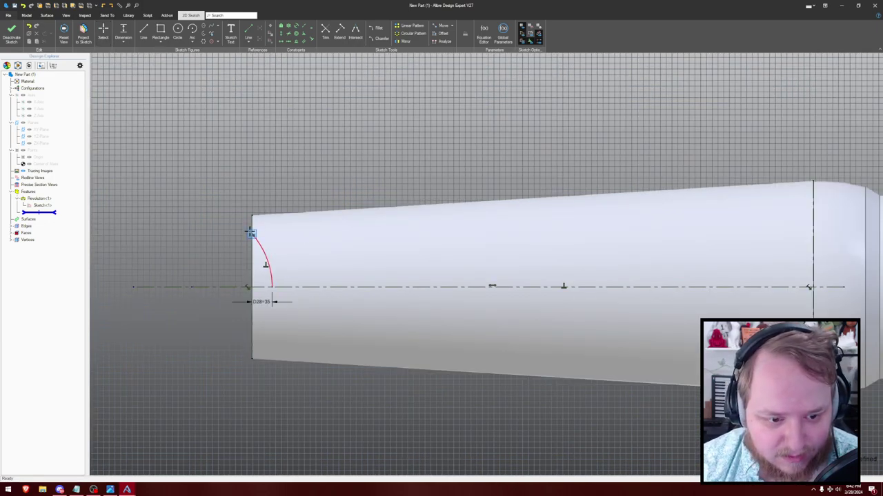
- Dimension the arc's upper endpoint from the small end's upper corner and set the distance to 18 mm
left_click(251, 217)
left_click(236, 223)
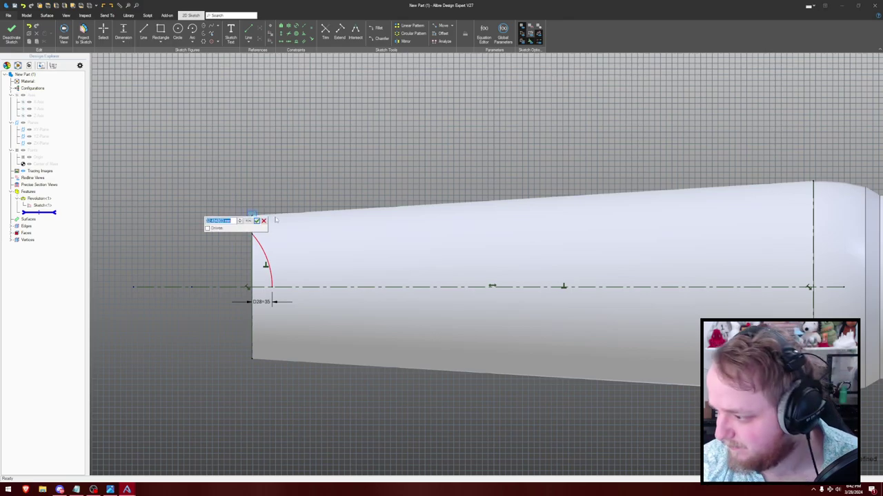
key("Return")
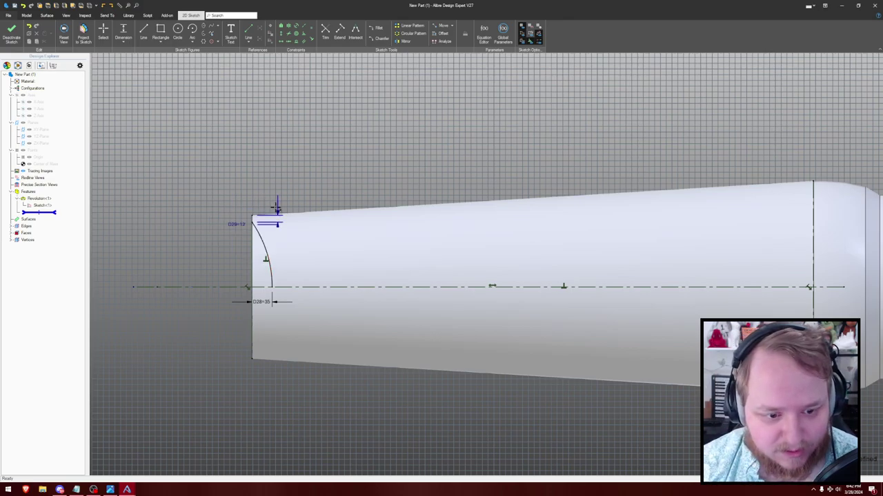
scroll(276, 216, "up", 3)
double_click(224, 227)
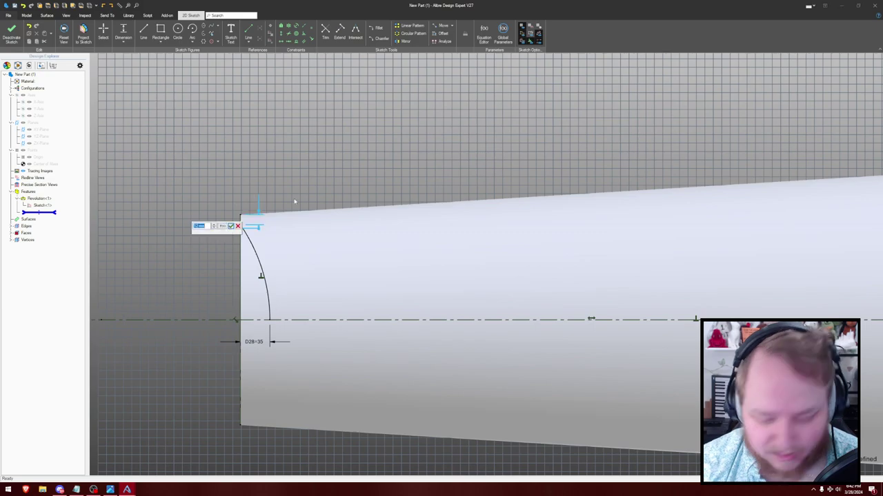
key("Return")
double_click(218, 228)
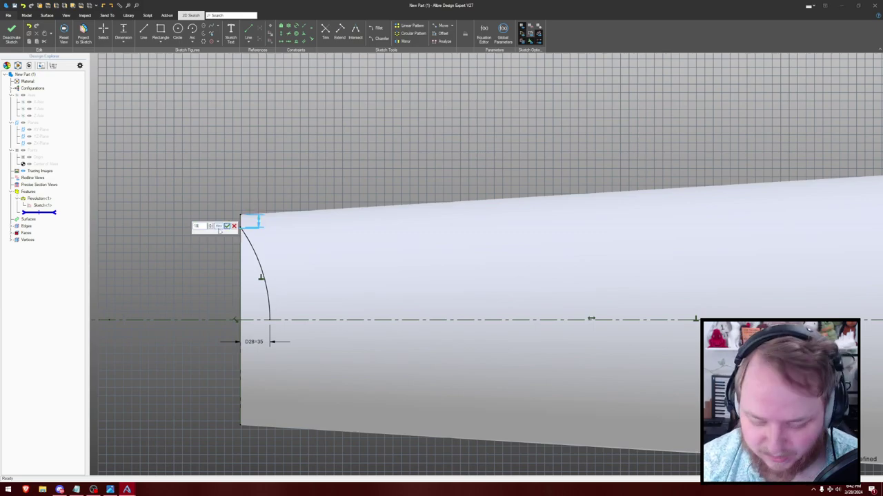
type("18")
key("Return")
- Close the arc profile with straight lines along the end edge and axis, and extrude-cut it through all of the body
key("l")
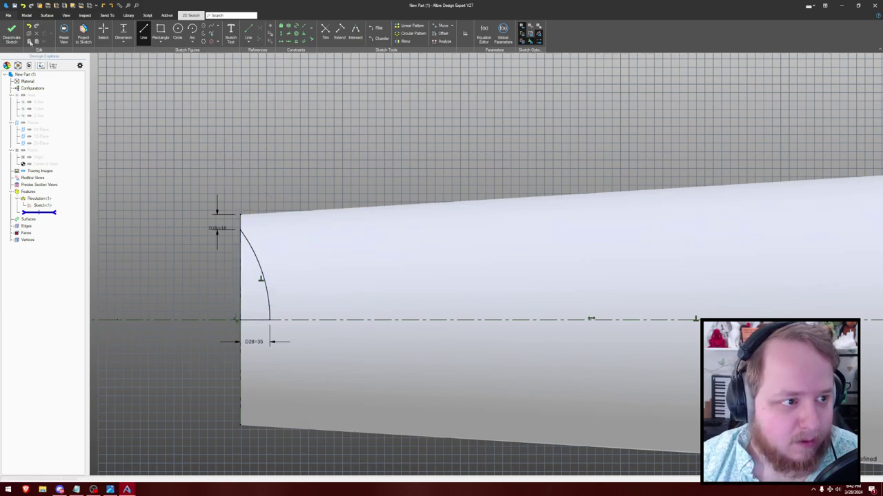
left_click(11, 32)
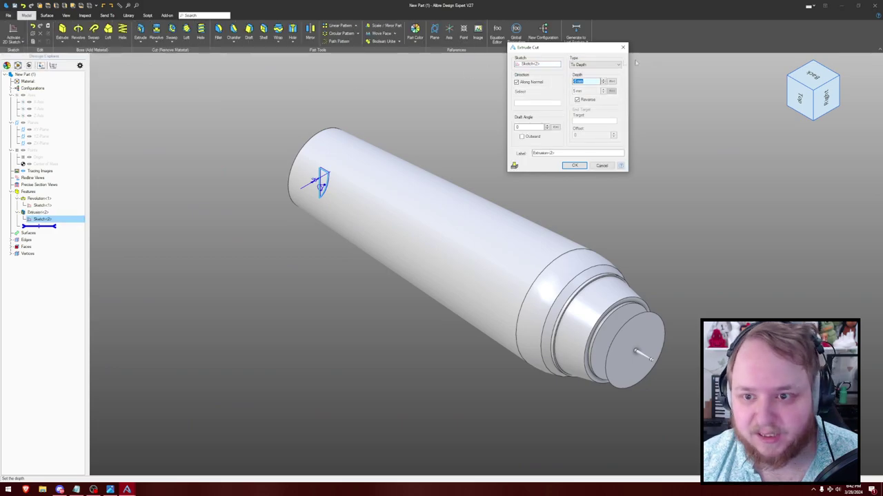
left_click(594, 65)
left_click(586, 72)
left_click(574, 166)
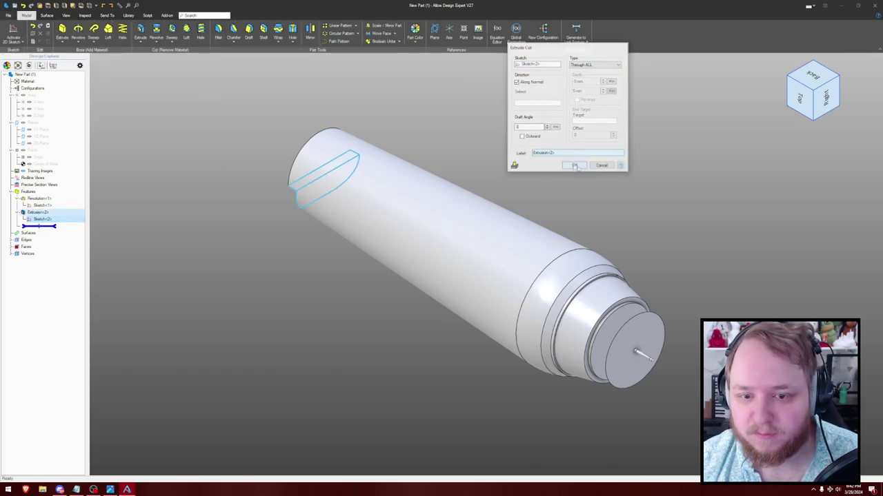
mouse_move(508, 150)
middle_mouse_down()
mouse_move(502, 145)
mouse_move(512, 135)
middle_mouse_up()
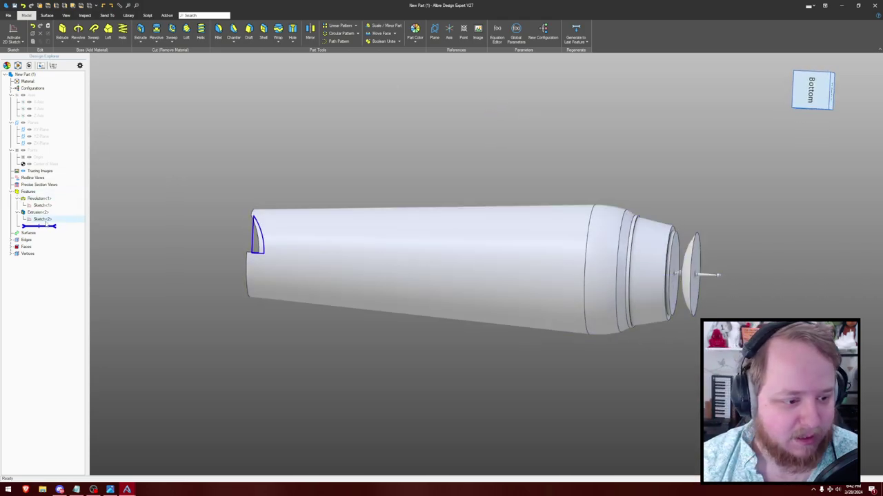
- Reopen the cut's sketch and delete the rectangular outline below the axis together with the 35 mm dimension
right_click(47, 219)
left_click(60, 225)
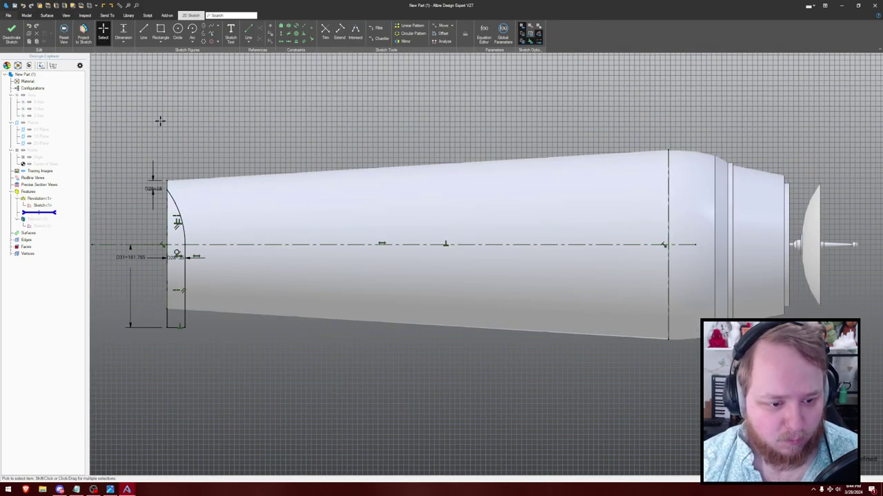
middle_click_drag(160, 121, 189, 145)
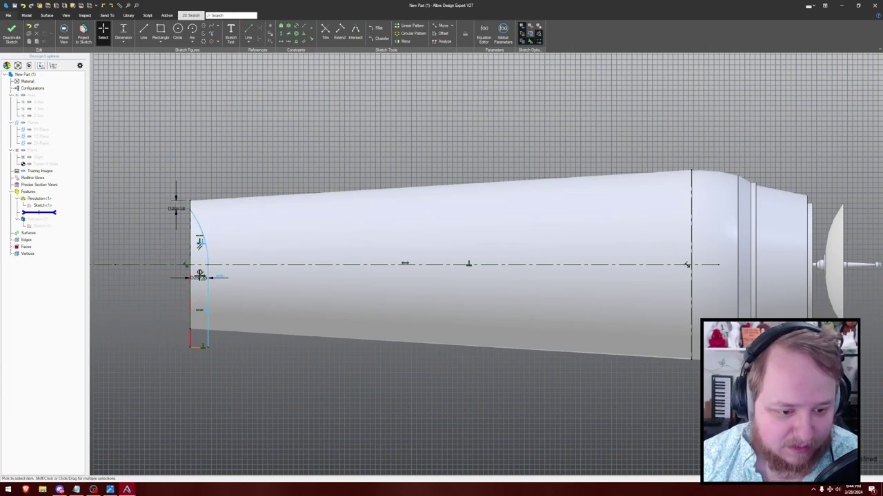
scroll(200, 276, "up", 2)
left_click(198, 276)
key("Delete")
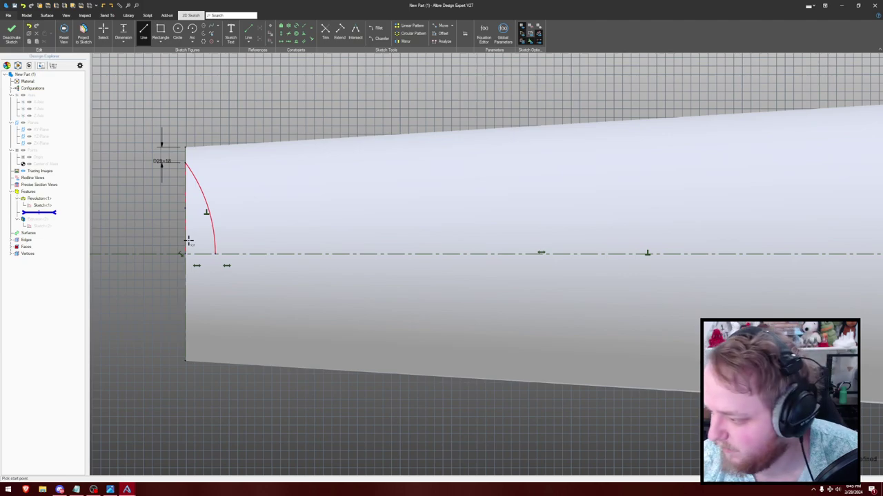
scroll(254, 243, "down", 1)
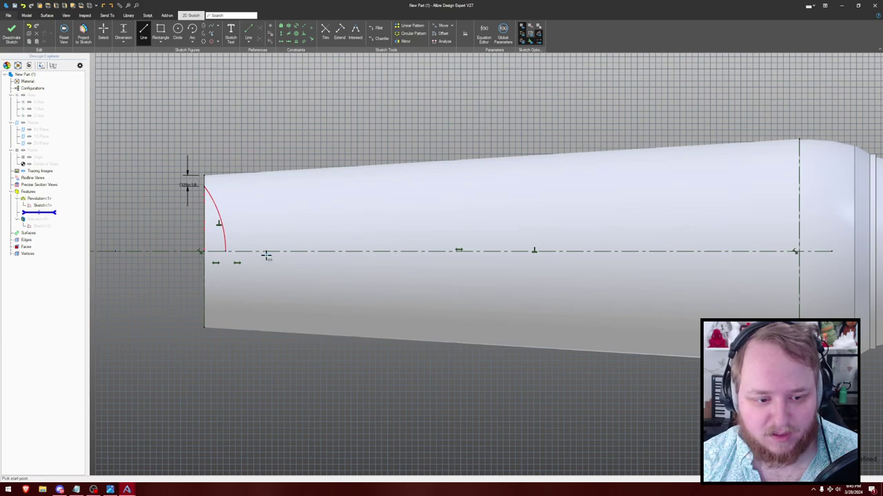
key("a")
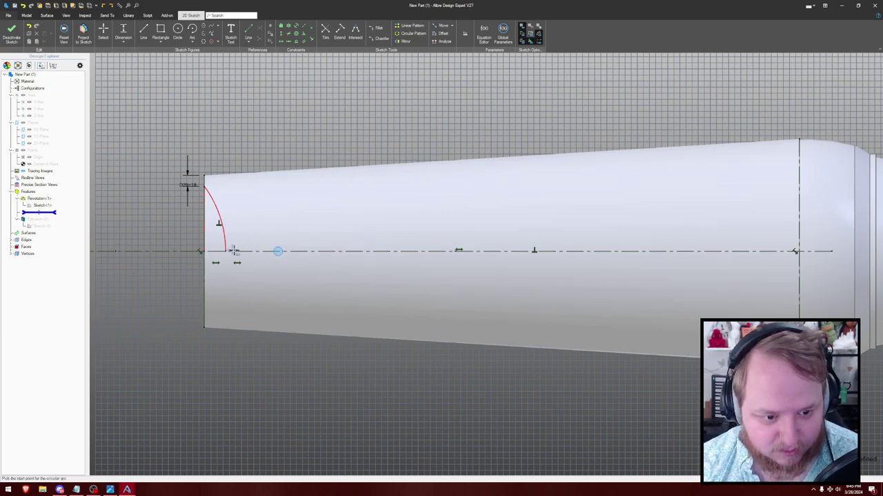
left_click(225, 251)
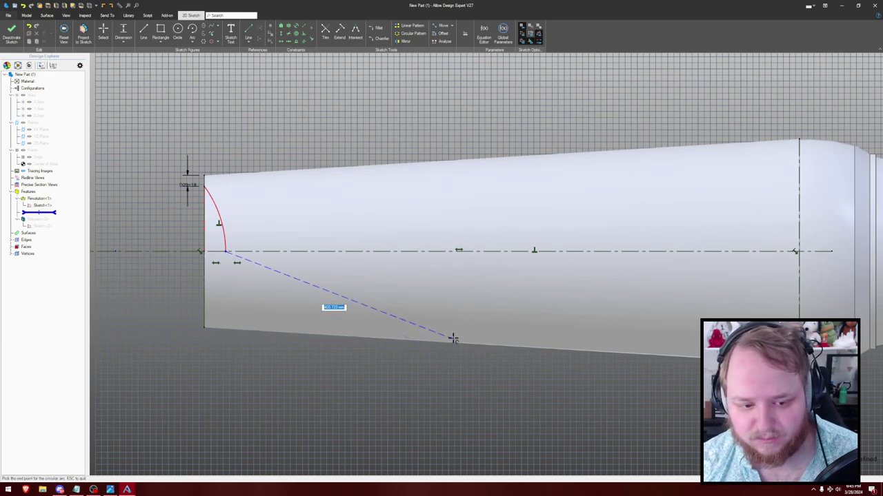
key("Escape")
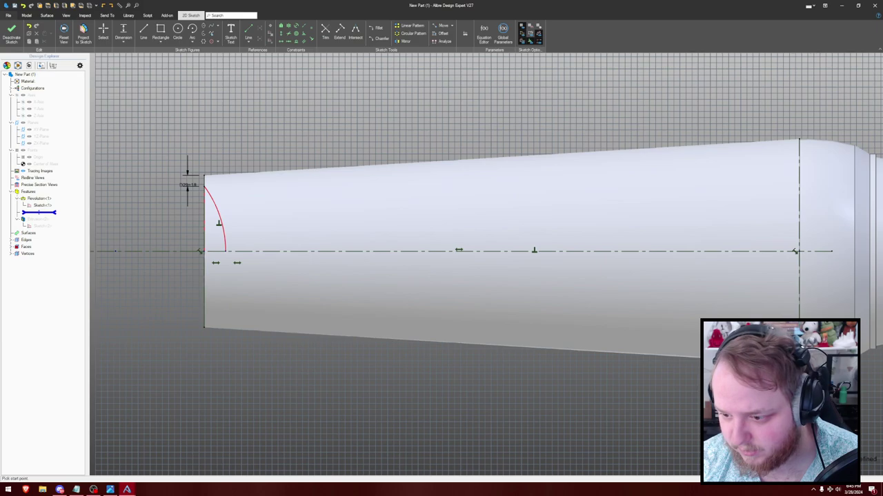
- Draw a reference line along the lower edge of the tapered body, ending at the small end's lower corner
left_click(204, 328)
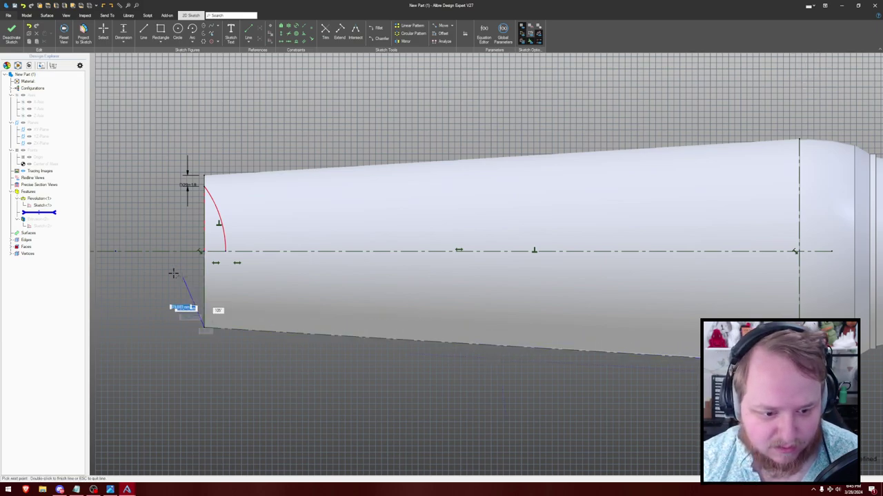
key("Escape")
key("Escape")
- Sketch a three-point arc from the first arc's axis endpoint down to the lower tapered reference line
key("a")
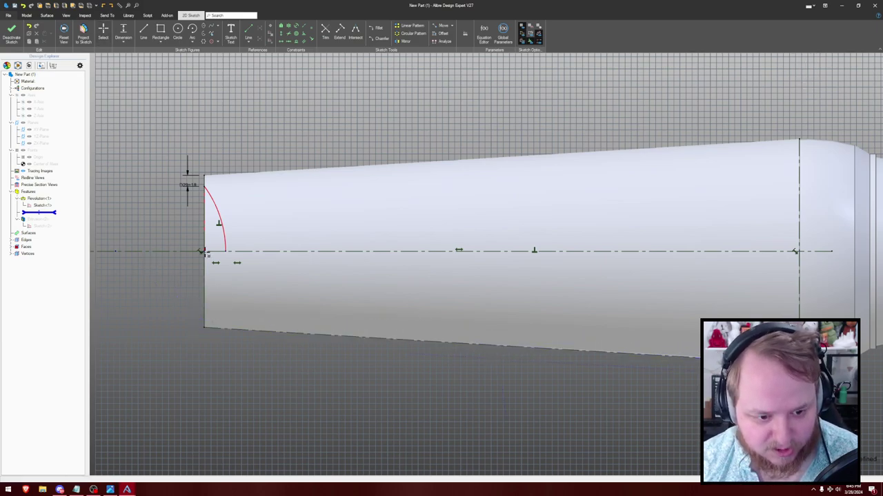
left_click(225, 251)
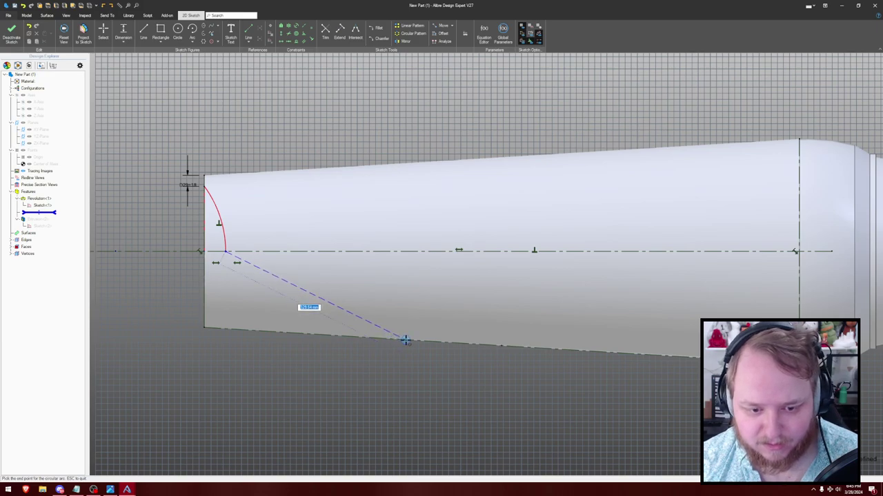
left_click(405, 340)
left_click(362, 299)
key("Escape")
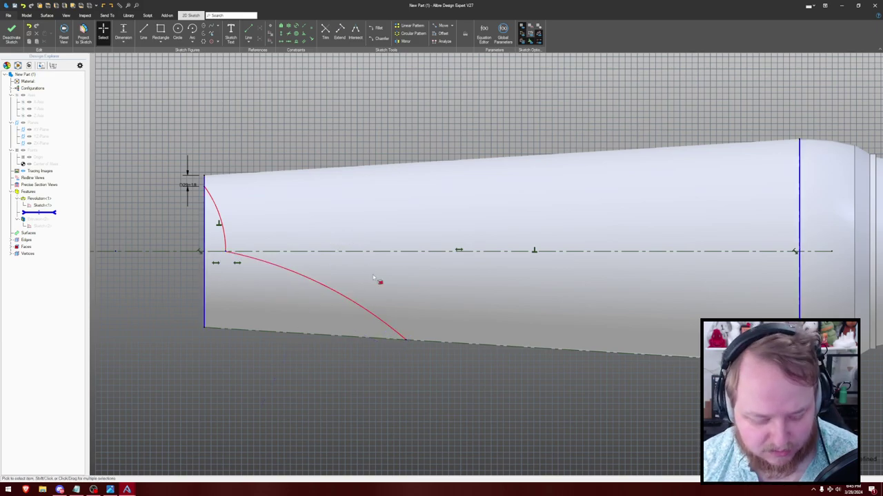
- Dimension the horizontal distance between the second arc's endpoints, set it to 325 mm and centre the dimension text above the body
key("d")
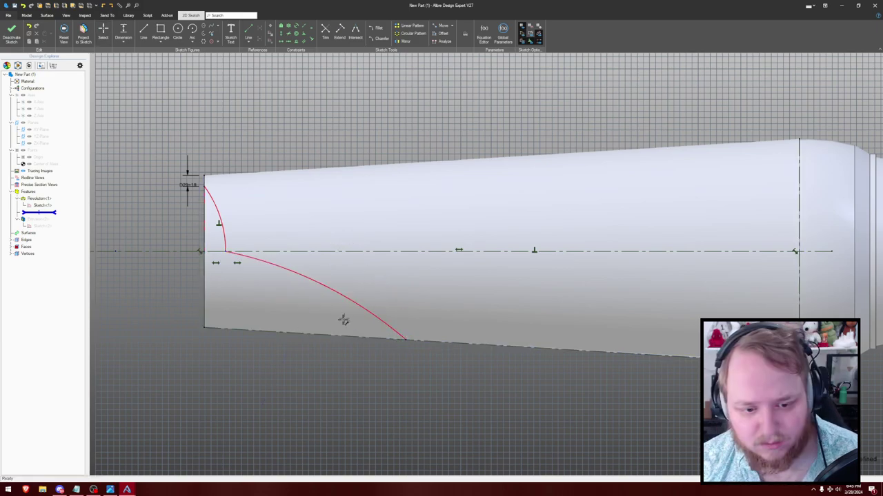
left_click(226, 251)
left_click(318, 139)
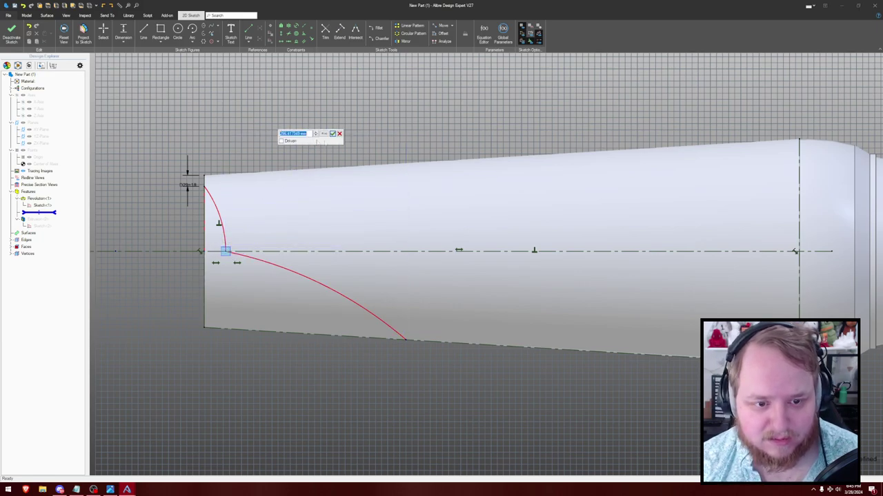
key("Return")
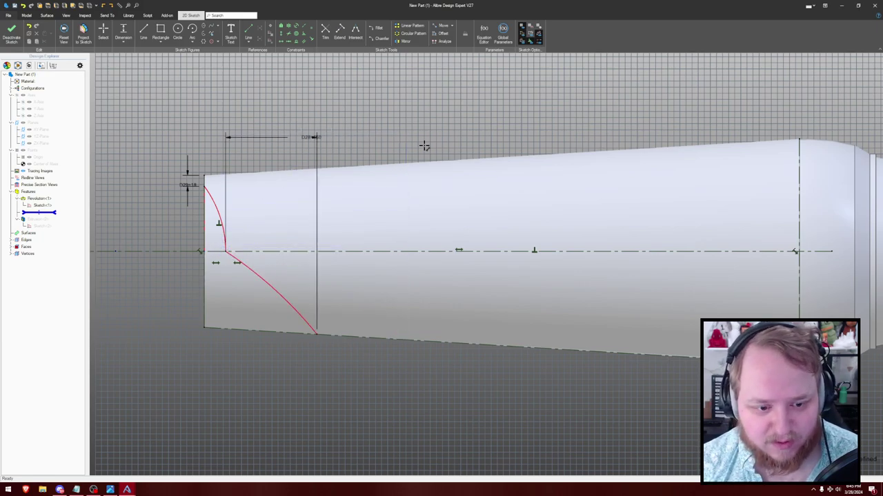
left_click(310, 137)
left_click_drag(311, 136, 269, 137)
double_click(270, 137)
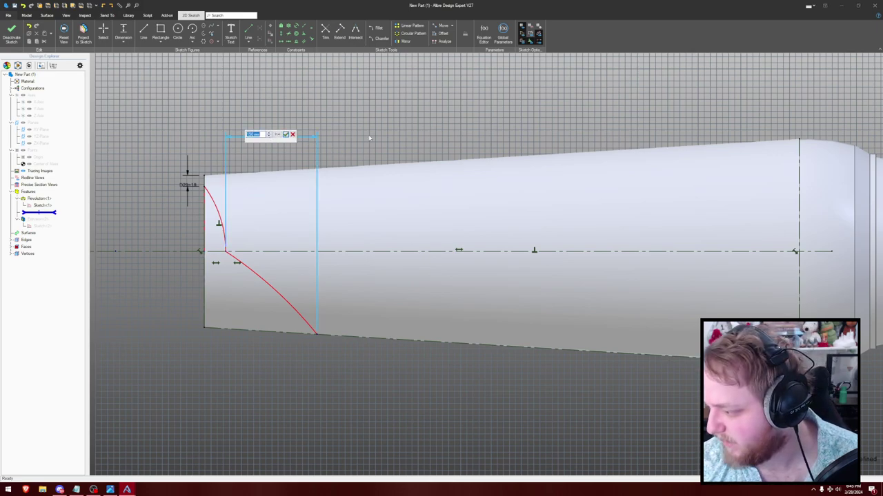
key("Return")
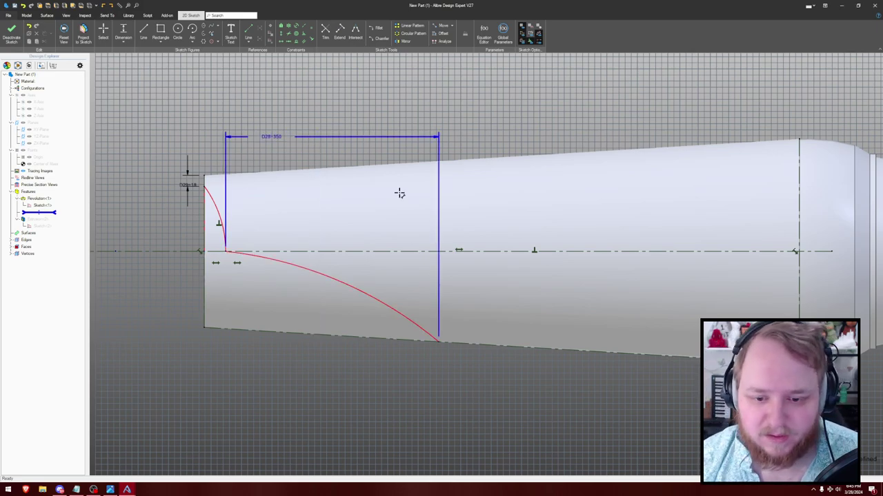
middle_click_drag(399, 193, 352, 196)
left_click_drag(247, 137, 279, 134)
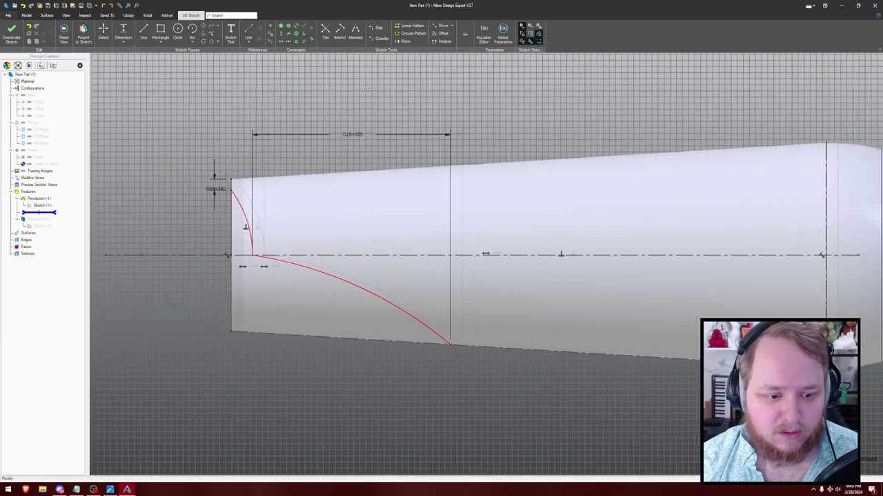
- Close the cut profile with lines from the second arc's lower end along the lower edge and up the small end to the axis
middle_click_drag(350, 99, 366, 99)
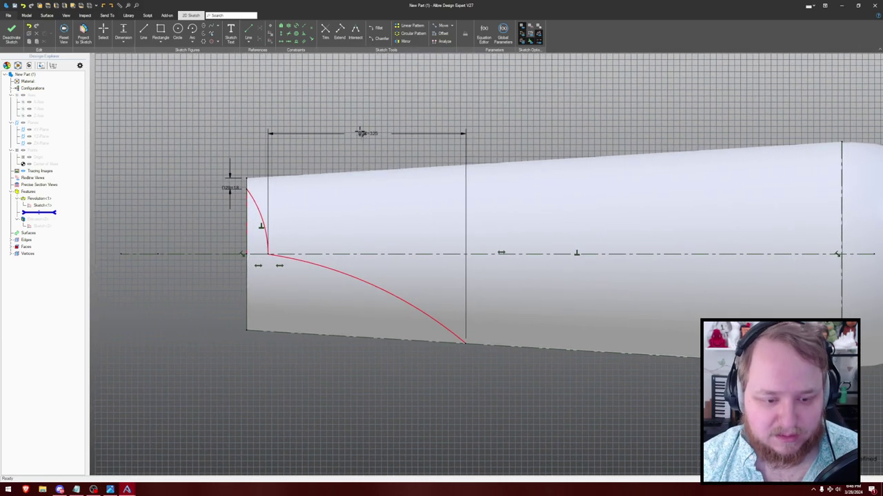
key("l")
left_click(466, 343)
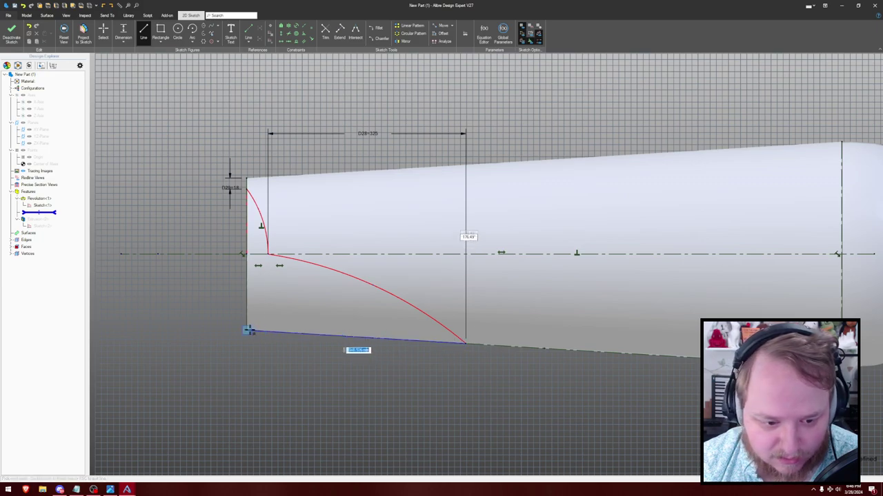
left_click(247, 330)
left_click(246, 254)
key("Escape")
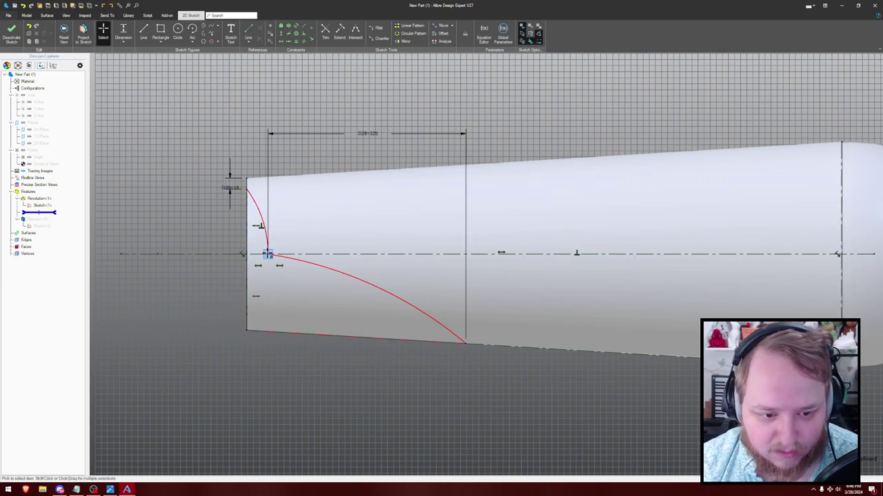
left_click_drag(268, 253, 269, 255)
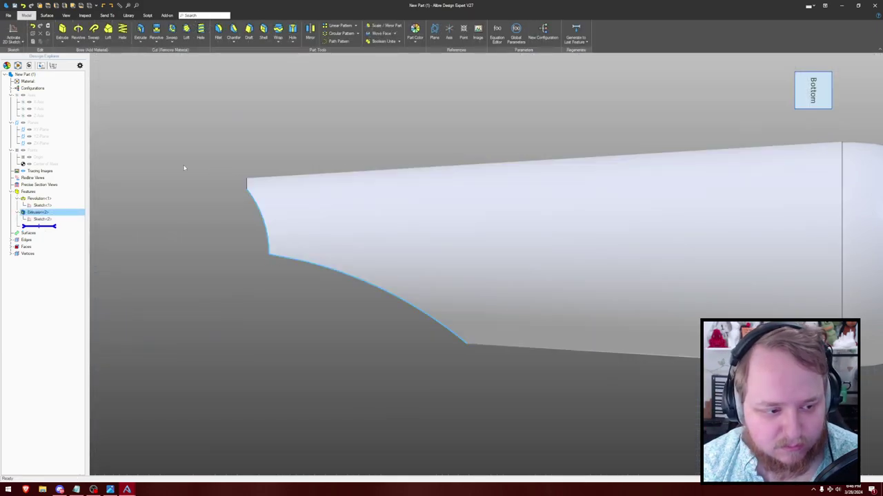
- Reopen the cut's sketch and dimension the horizontal distance from the small end to the arcs' shared axis point as 37 mm
double_click(42, 219)
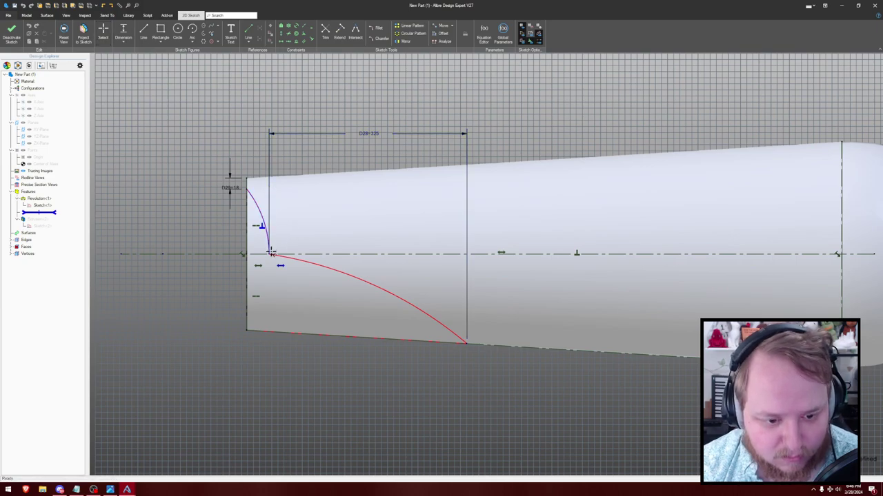
double_click(259, 178)
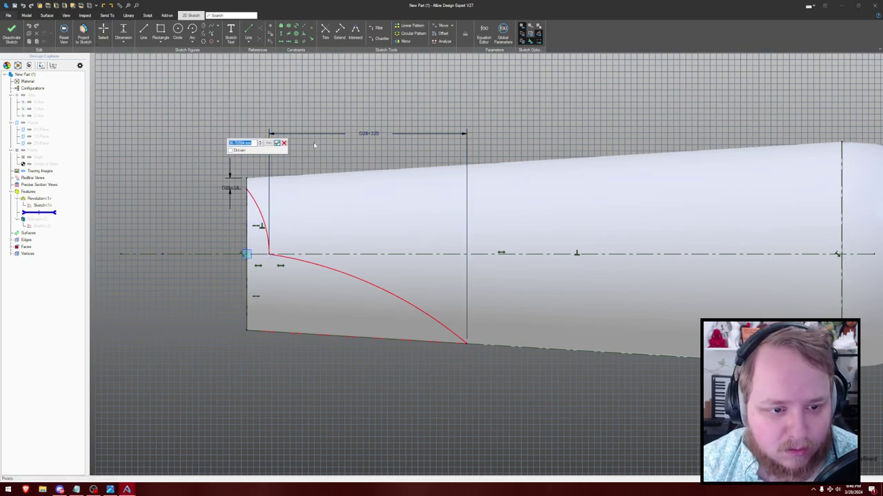
type("37")
key("Return")
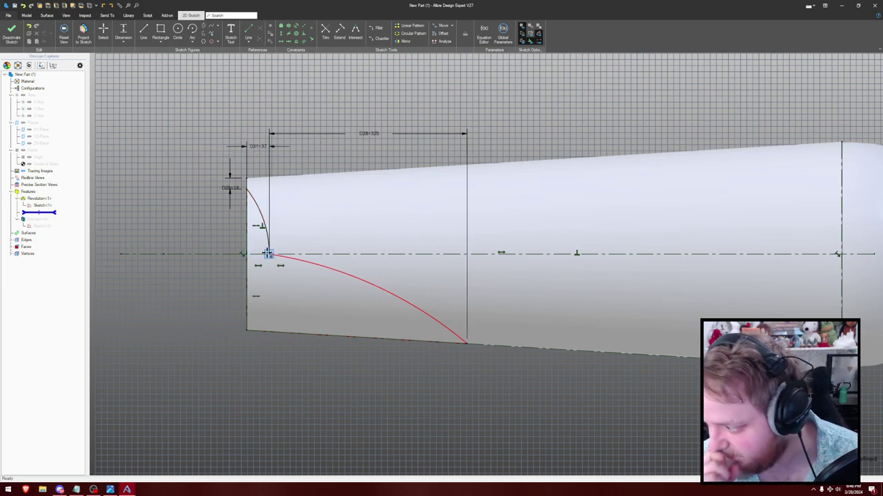
- Delete the second arc together with its 325 mm dimension
left_click(110, 489)
left_click(458, 345)
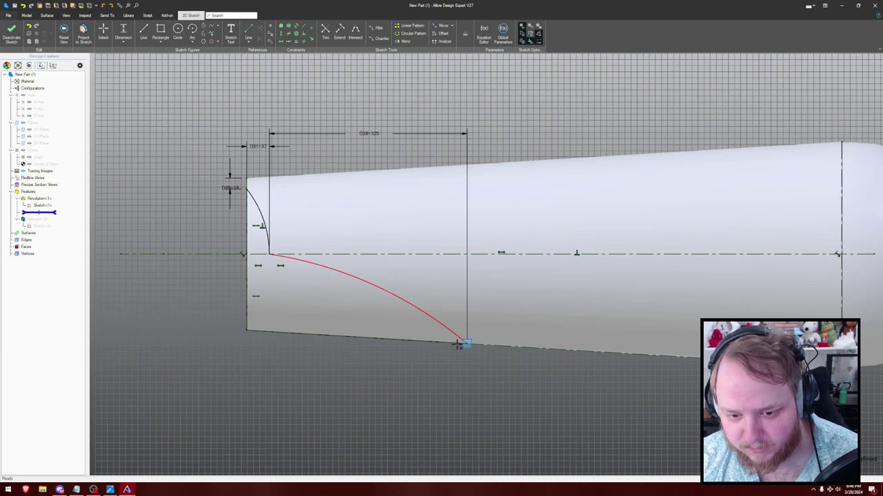
key("Escape")
left_click_drag(467, 344, 374, 289)
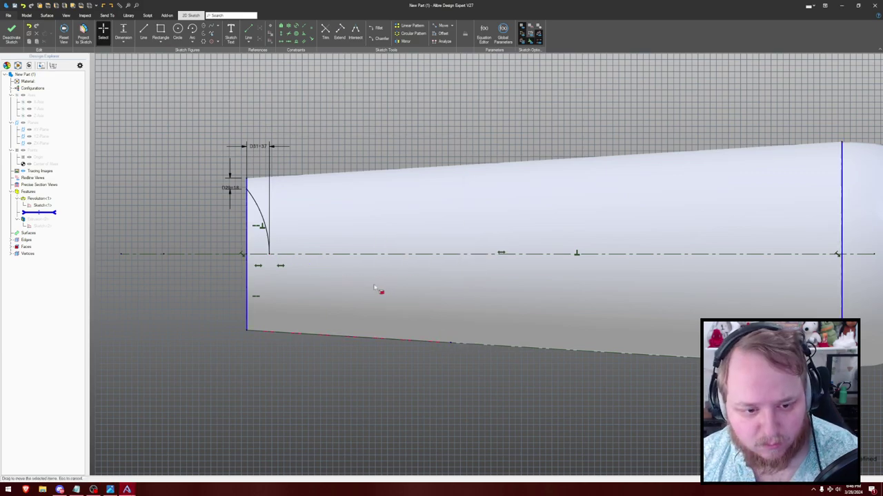
- Sketch a new three-point arc from the axis point to the end of the lower closing line and set its radius to 372 mm
key("a")
left_click(269, 255)
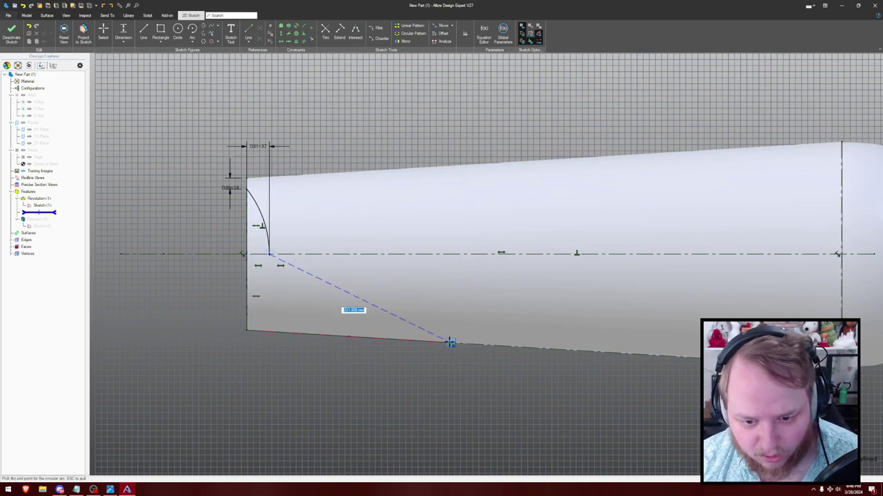
left_click(451, 342)
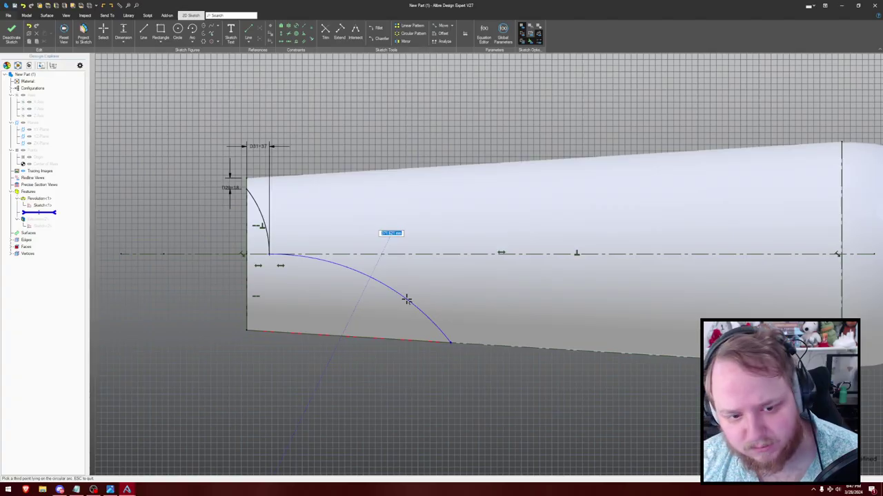
left_click(407, 300)
key("d")
left_click(390, 288)
left_click(454, 201)
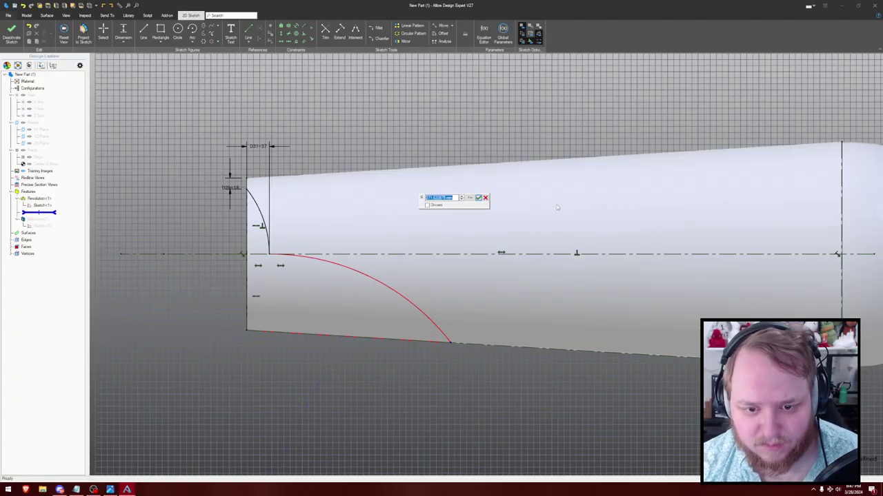
type("372")
key("Return")
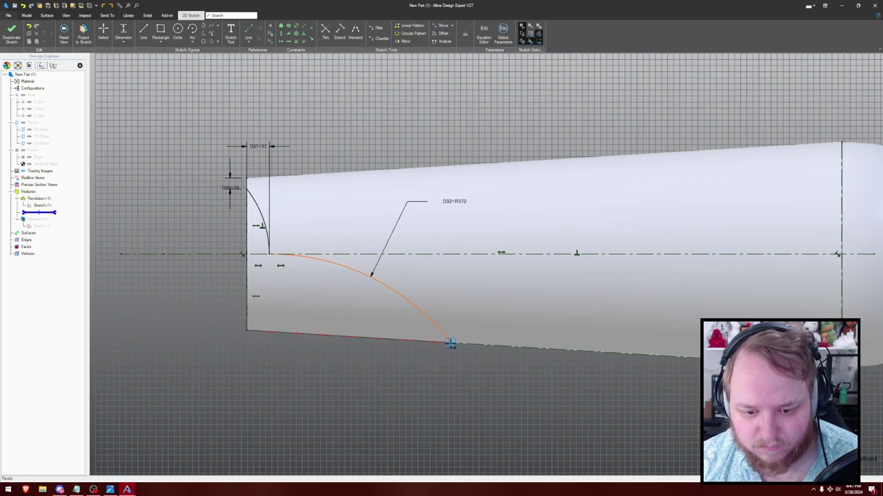
- Dimension the horizontal distance from the small end to the new arc's lower endpoint and set it to 336 mm
left_click(450, 343)
left_click(360, 384)
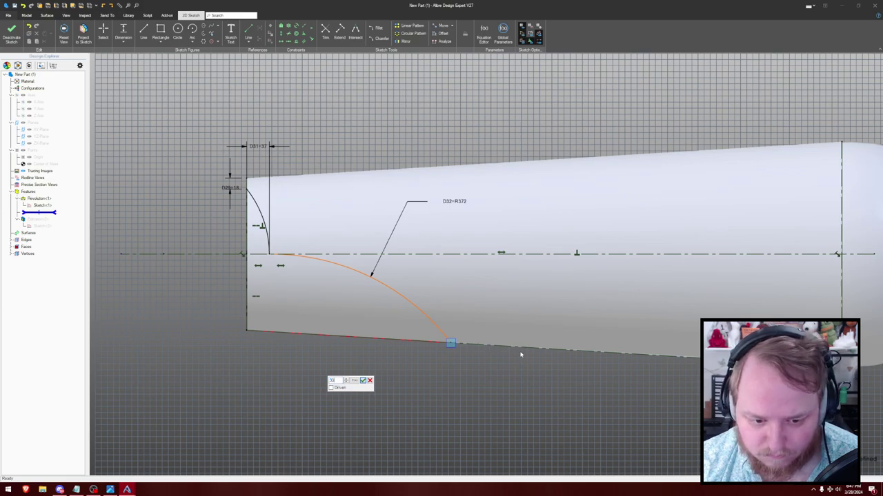
key("Return")
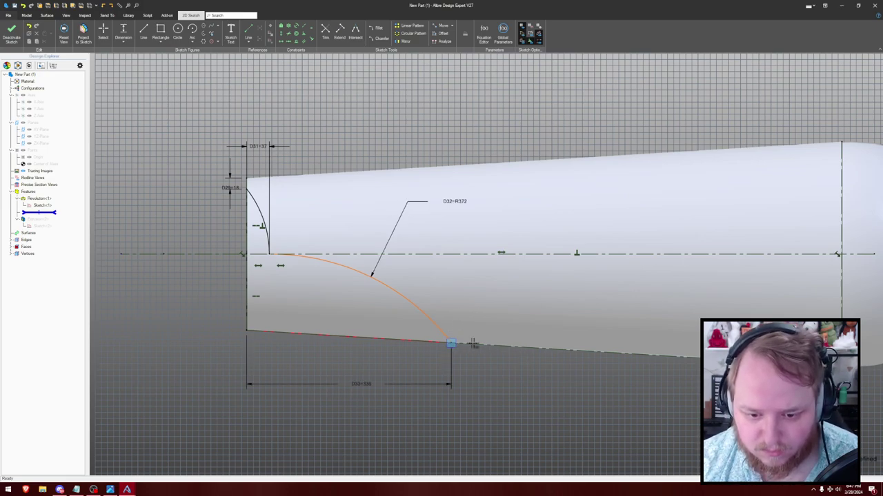
key("Escape")
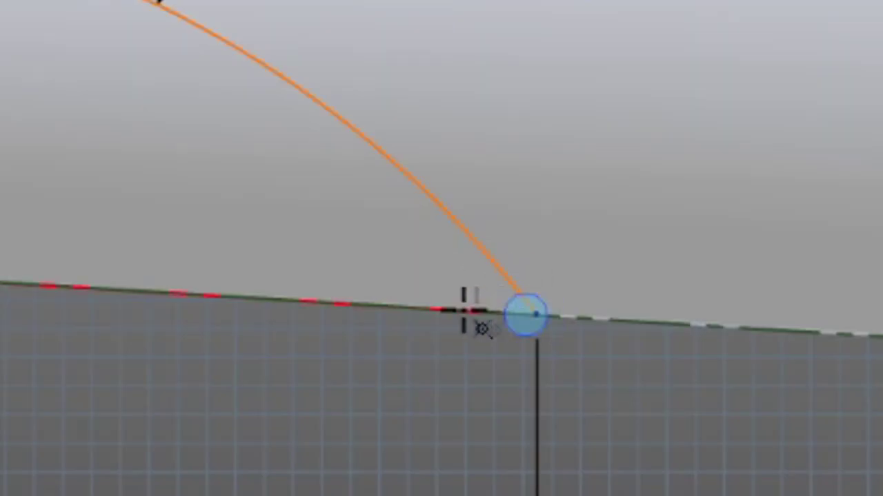
- Constrain the new arc's lower endpoint onto the lower tapered reference line and finish the cut's sketch
left_click_drag(264, 286, 266, 254)
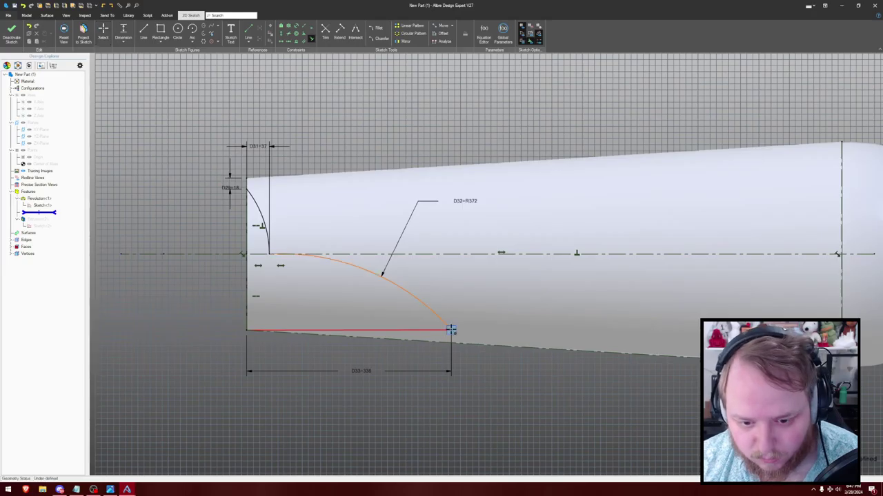
left_click_drag(450, 330, 451, 343)
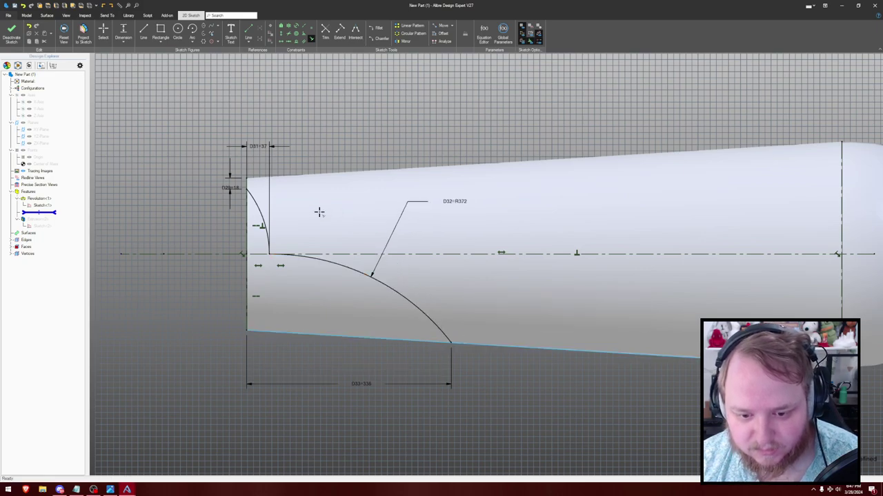
key("Escape")
left_click(364, 122)
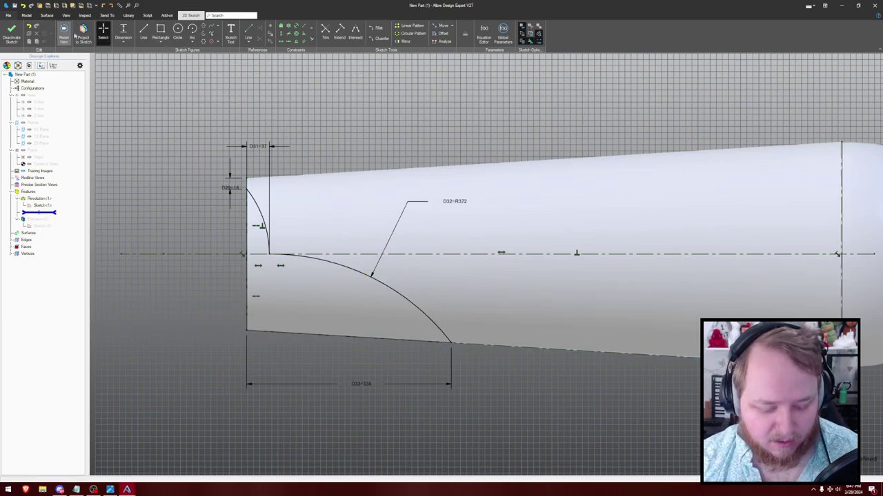
left_click(13, 33)
- Examine the reshaped opening at the small end and the whole body from several sides, including the dish end
left_click(377, 150)
middle_click_drag(377, 150, 418, 136)
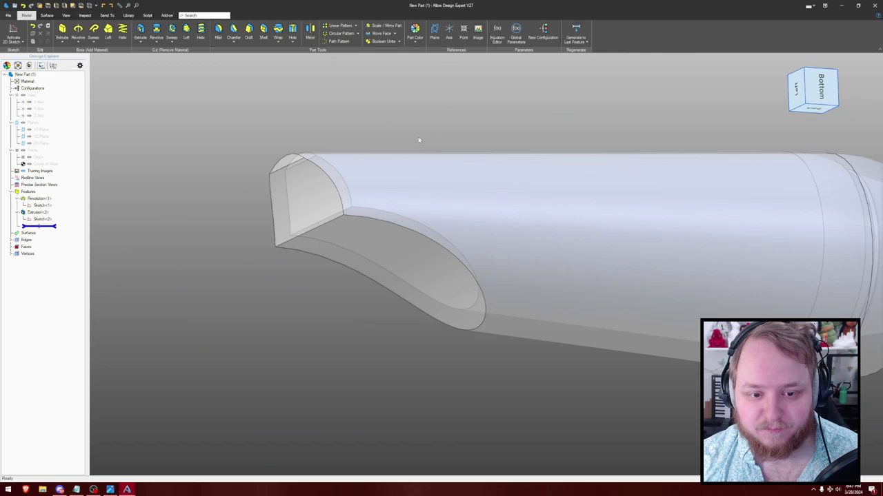
scroll(418, 137, "down", 3)
middle_click_drag(510, 137, 425, 180)
middle_click_drag(425, 185, 507, 157)
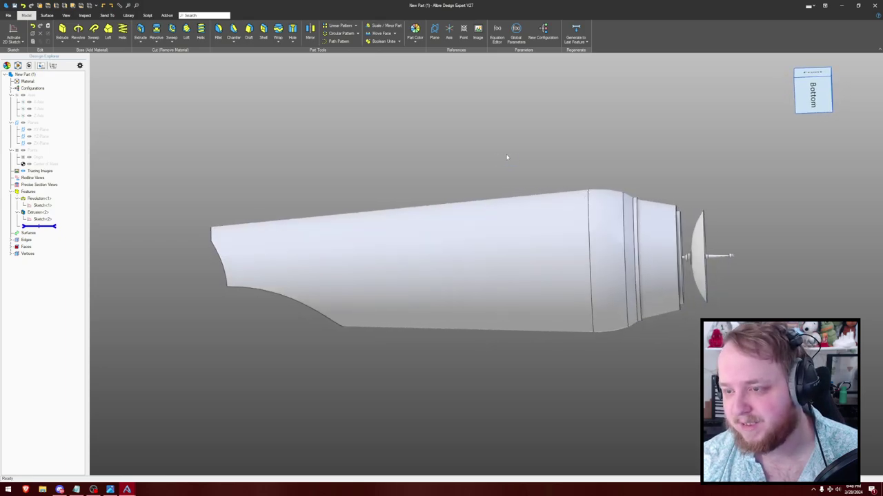
middle_click_drag(515, 155, 489, 156)
left_click(110, 490)
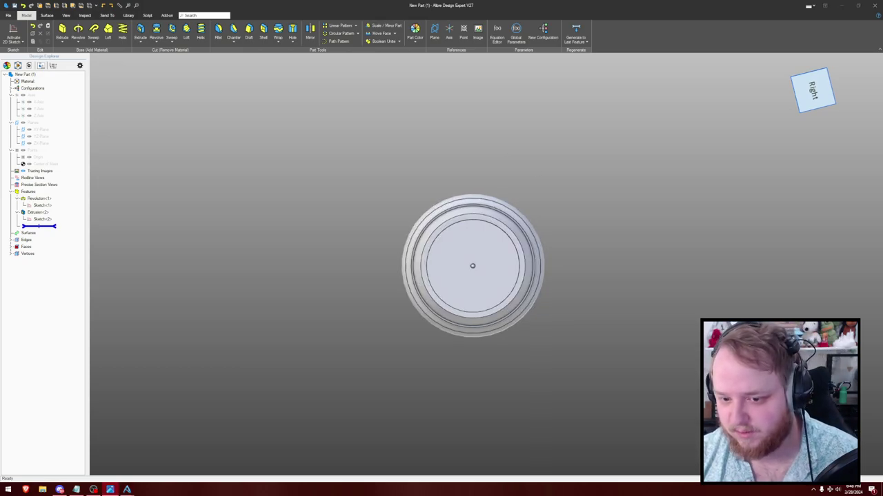
middle_click_drag(538, 262, 544, 150)
left_click(434, 31)
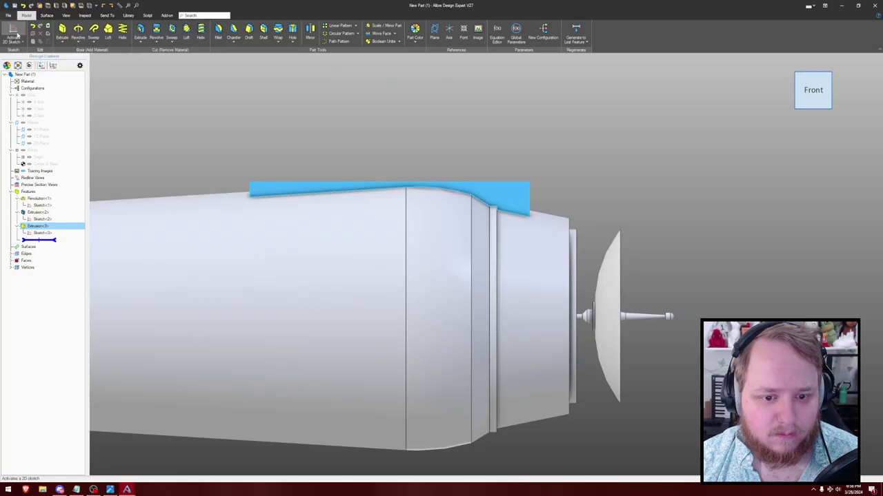
- Mirror the extruded side block across the ZX-Plane to the opposite side of the body
mouse_move(436, 133)
middle_mouse_down()
mouse_move(445, 140)
mouse_move(406, 124)
mouse_move(492, 129)
mouse_move(461, 95)
mouse_move(459, 118)
mouse_move(442, 120)
middle_mouse_up()
left_click(444, 139)
scroll(416, 126, "down", 1)
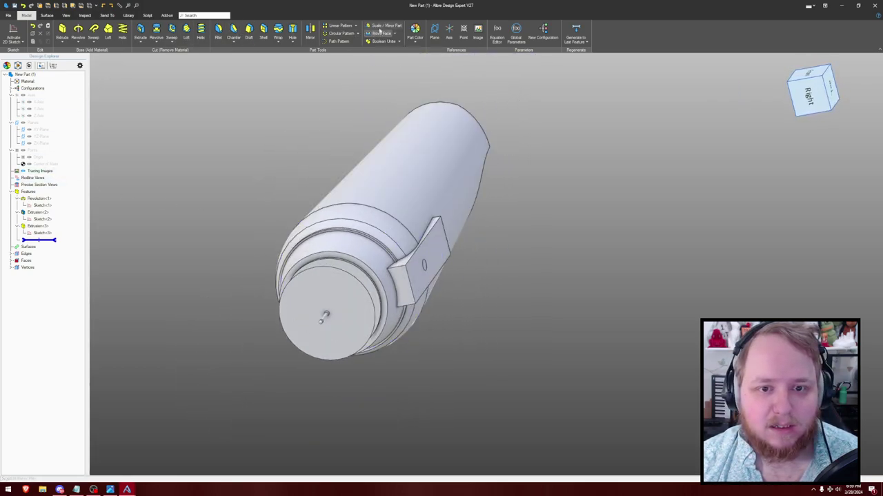
left_click(311, 33)
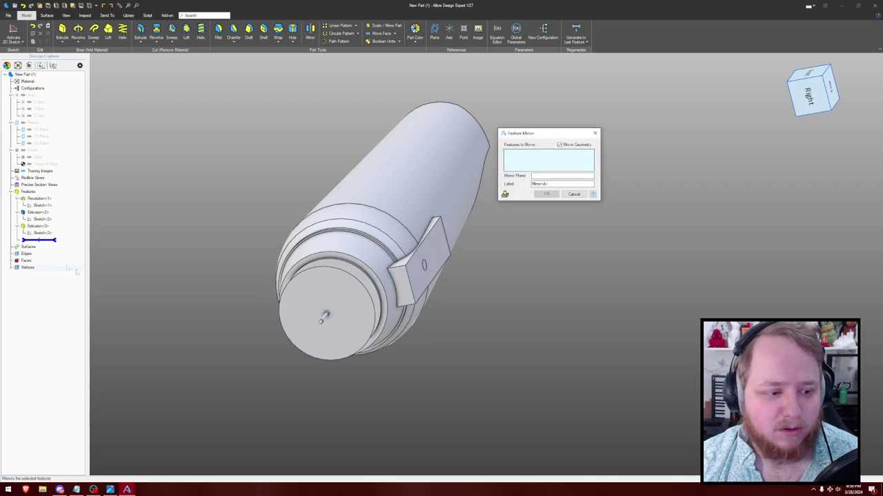
left_click(38, 225)
middle_click_drag(184, 216, 211, 197)
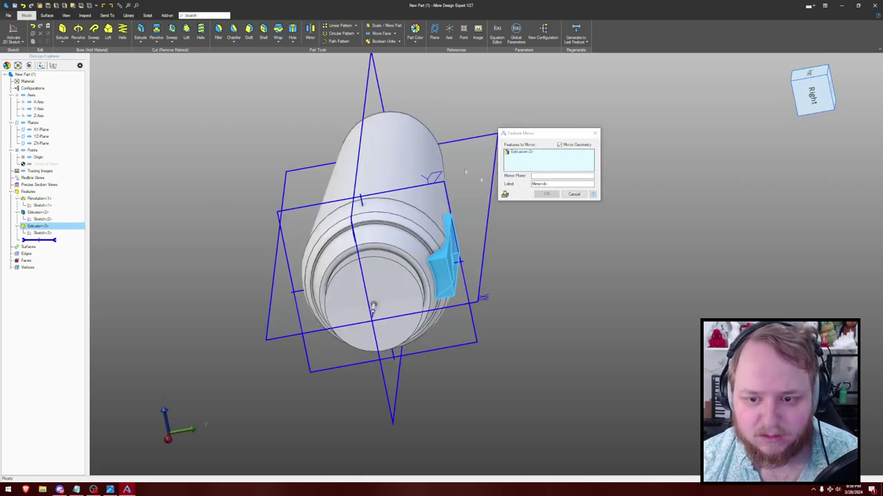
left_click(371, 119)
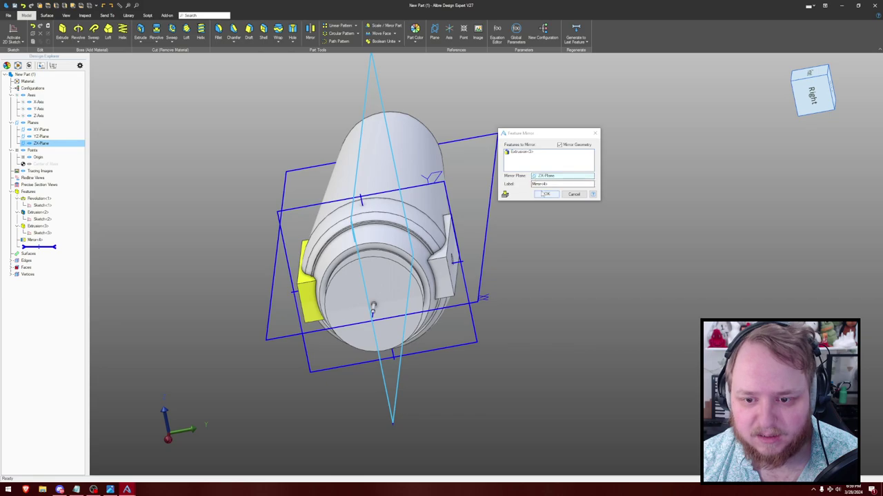
left_click(549, 194)
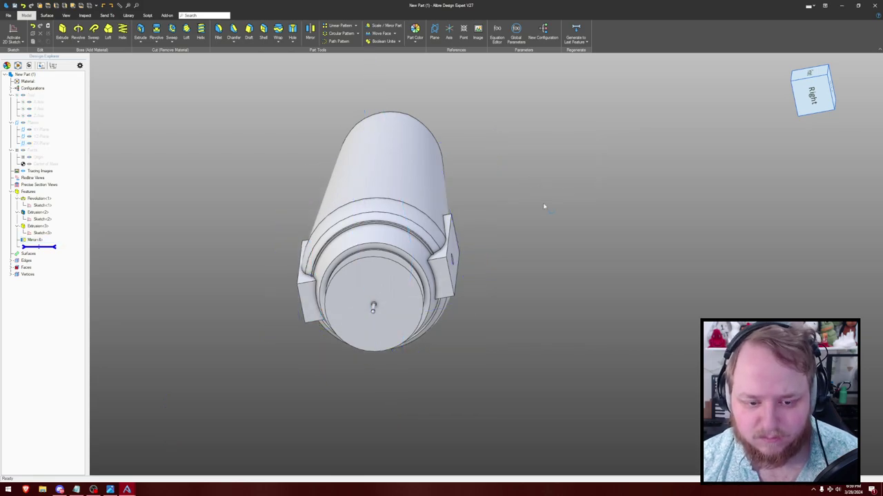
middle_click_drag(544, 205, 520, 189)
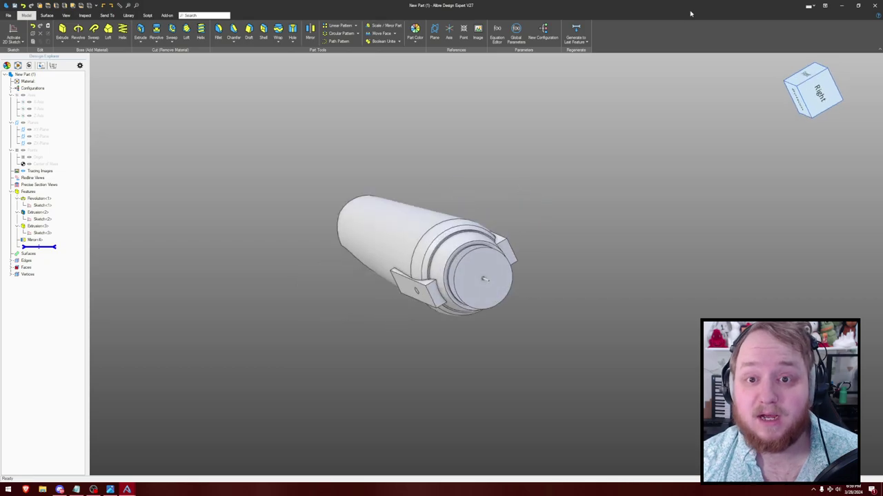